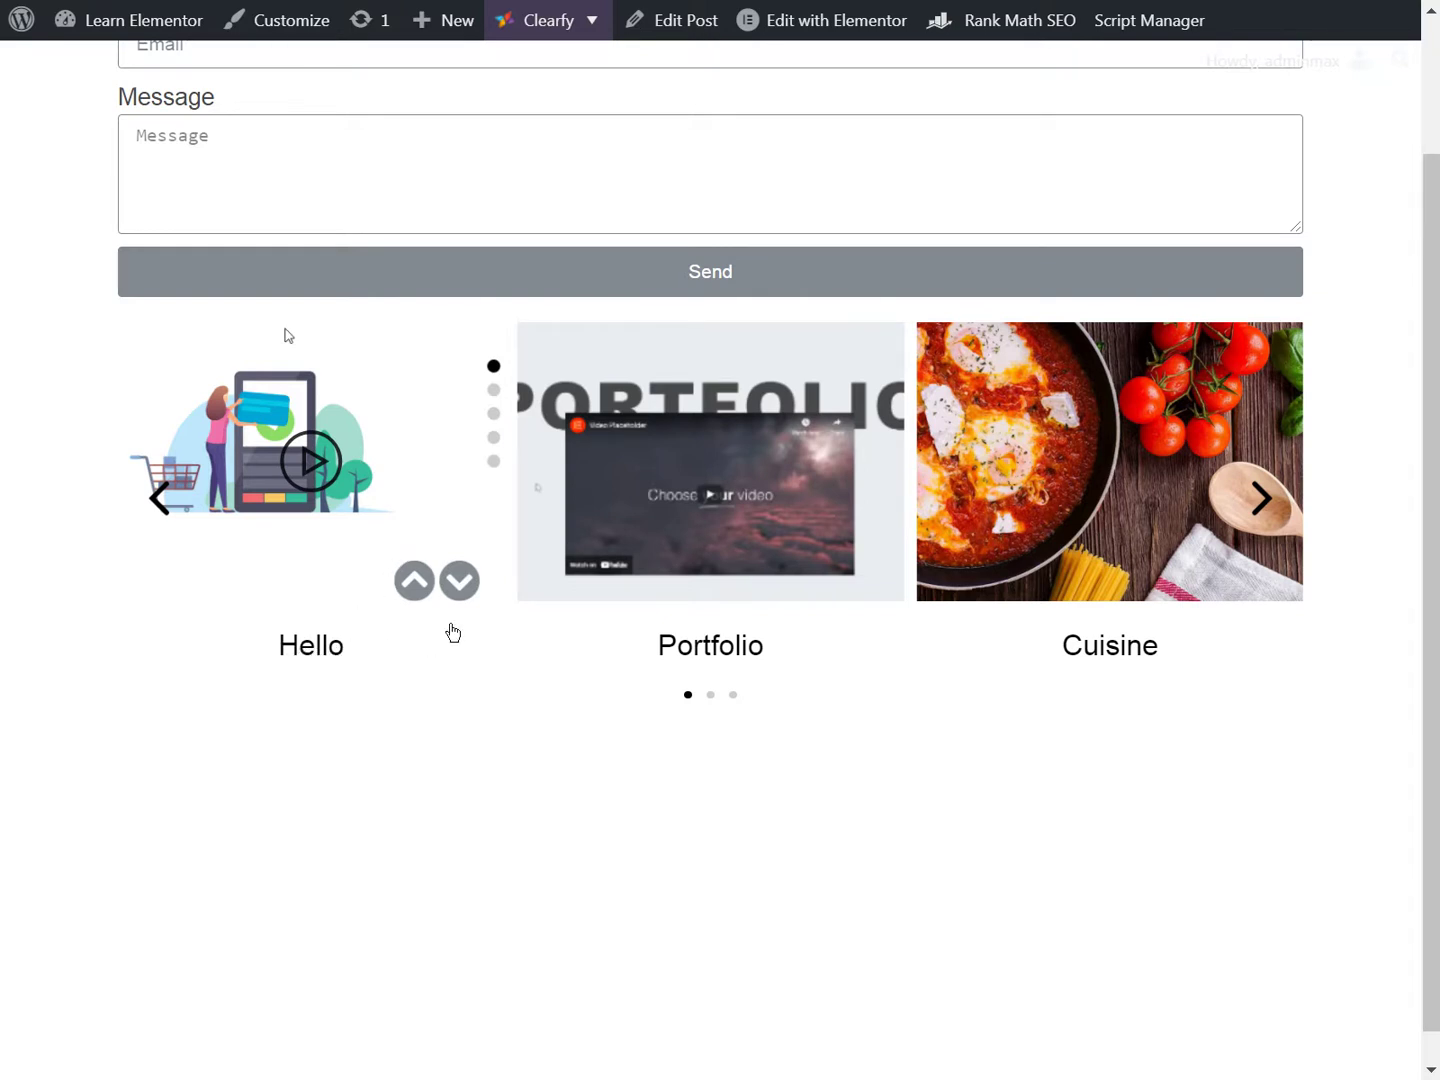
# Preview the Hello slide's video, then view the carousel's Content settings with the Carousel skin kept.
pyautogui.click(312, 482)
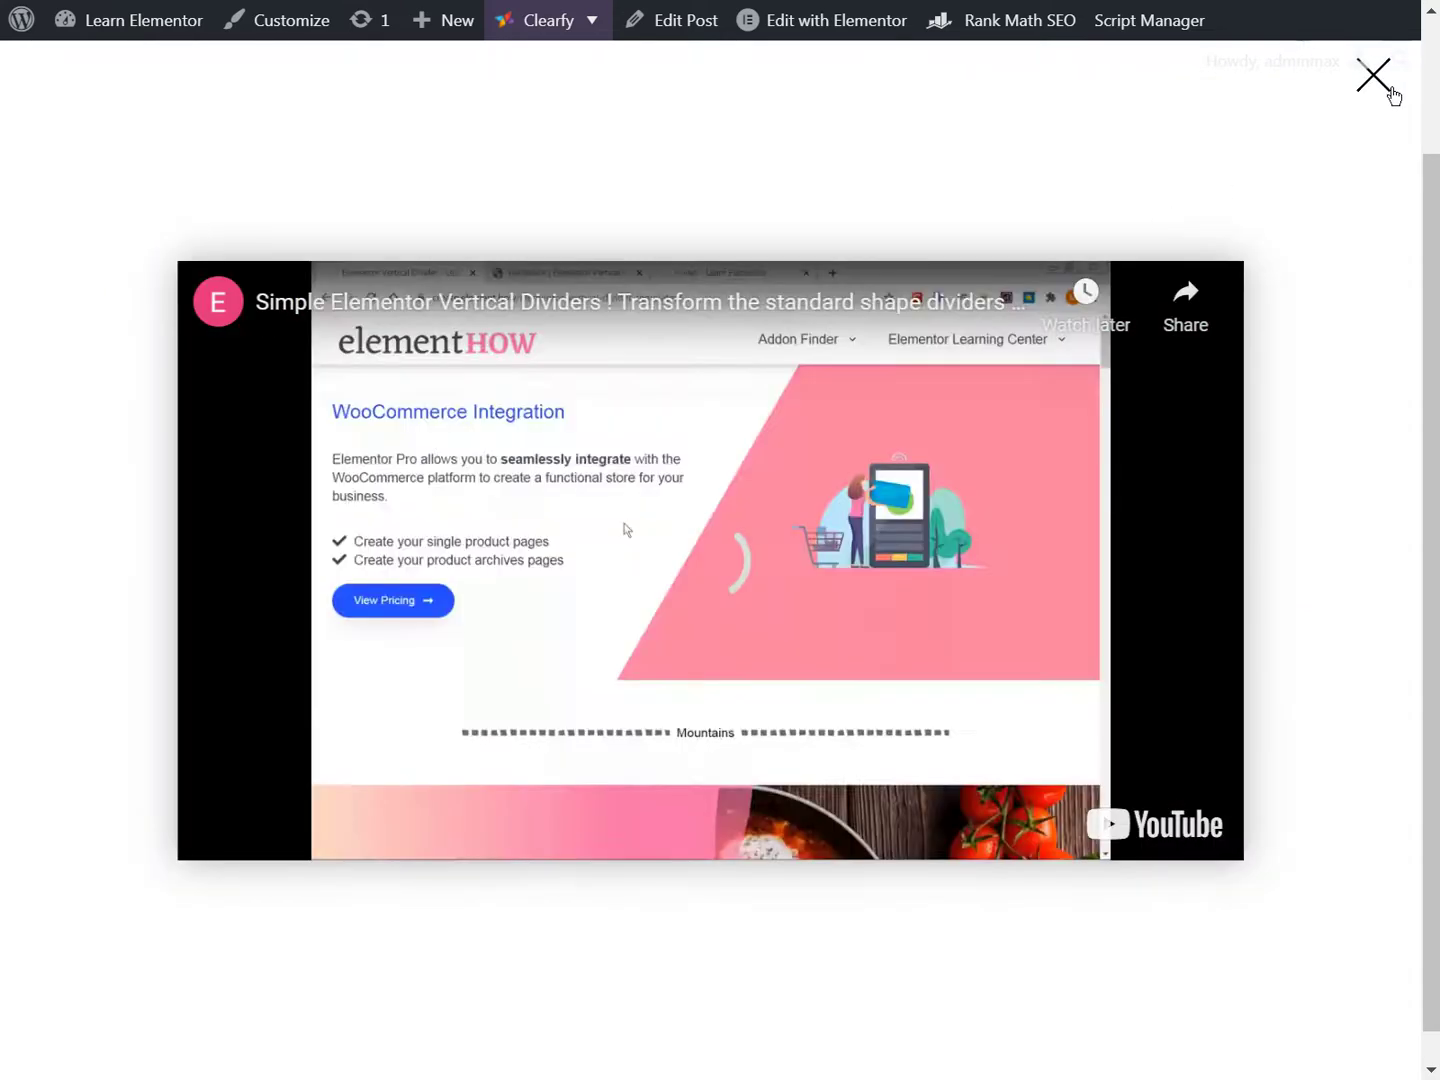
pyautogui.click(1369, 89)
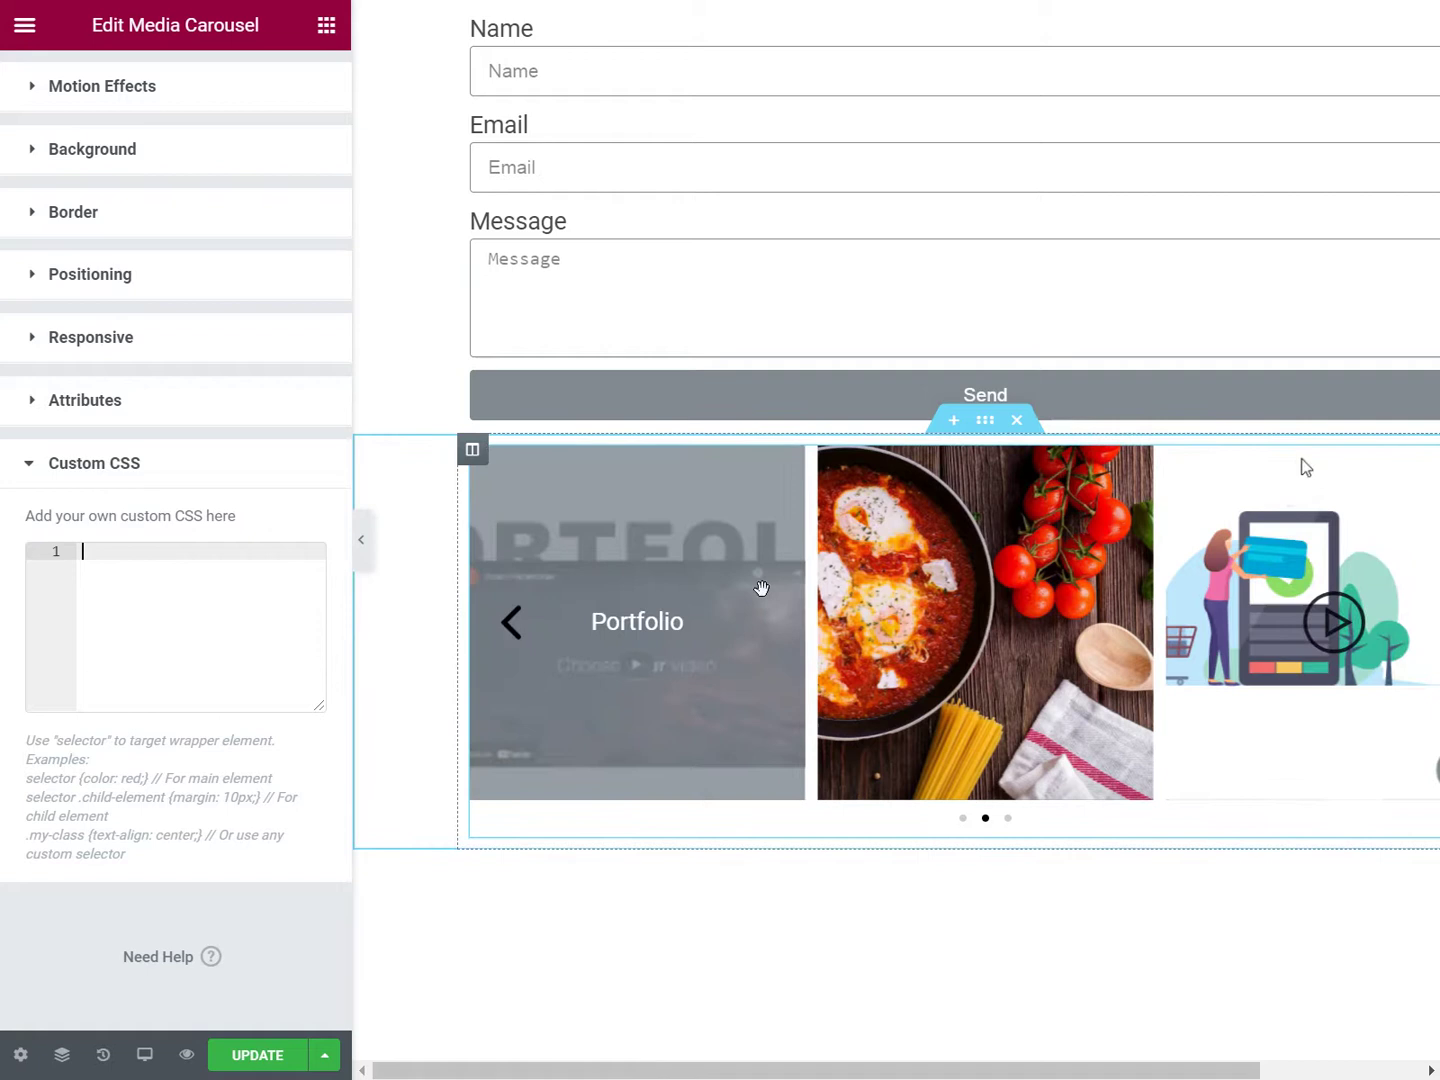
pyautogui.scroll(-1, 761, 588)
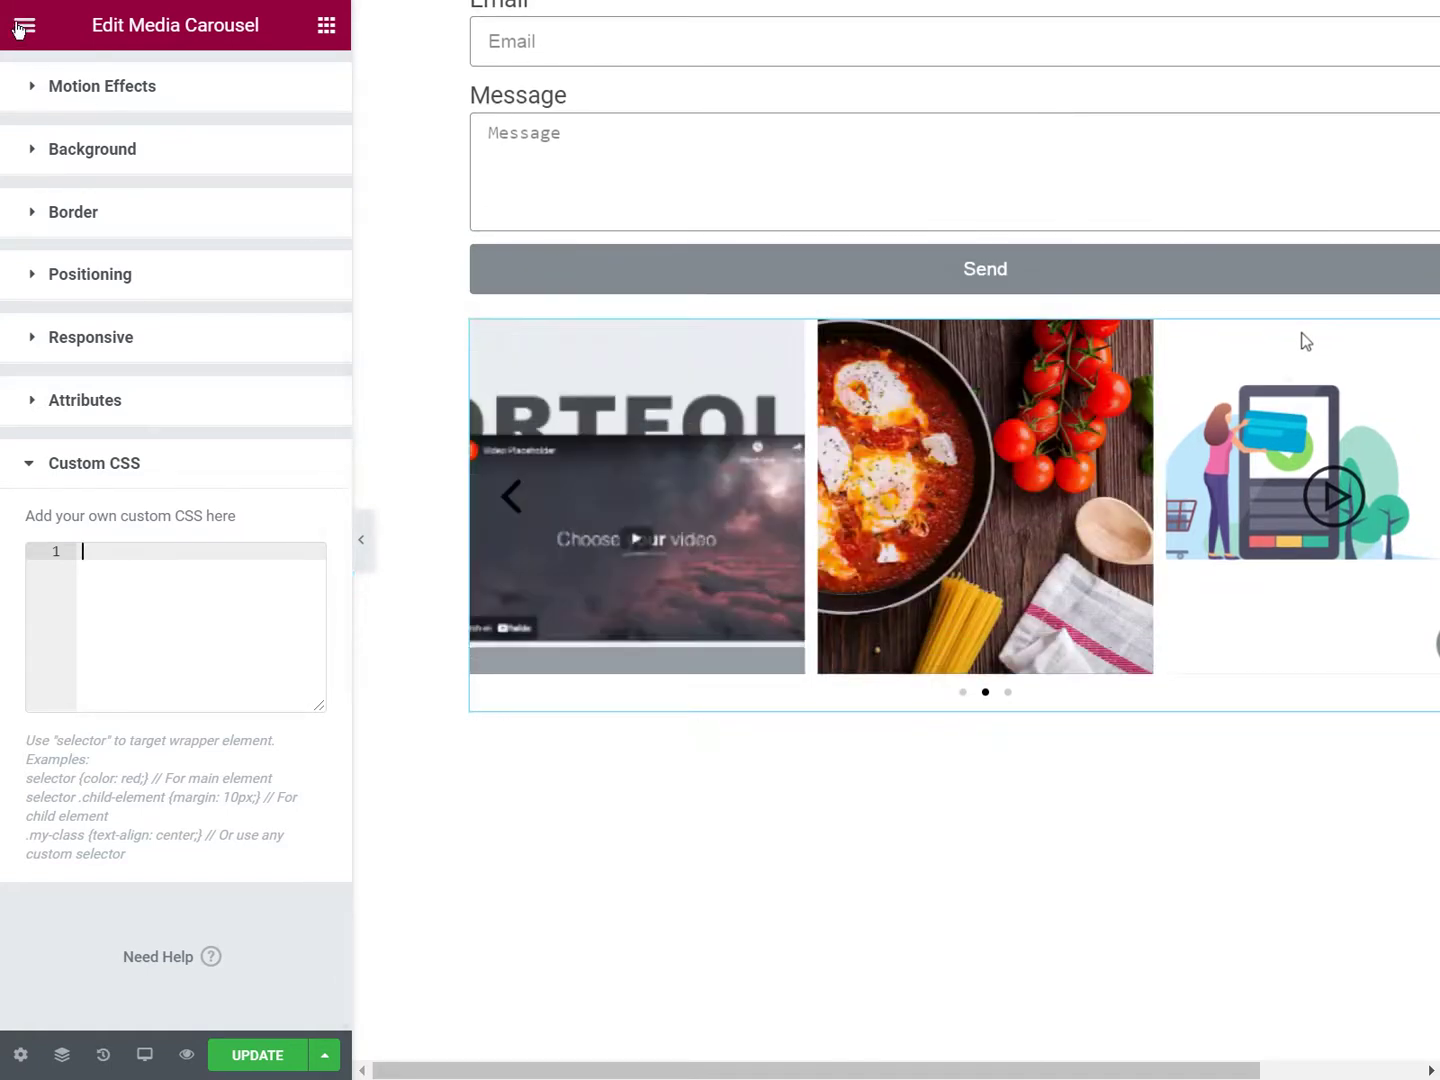
pyautogui.scroll(3, 250, 184)
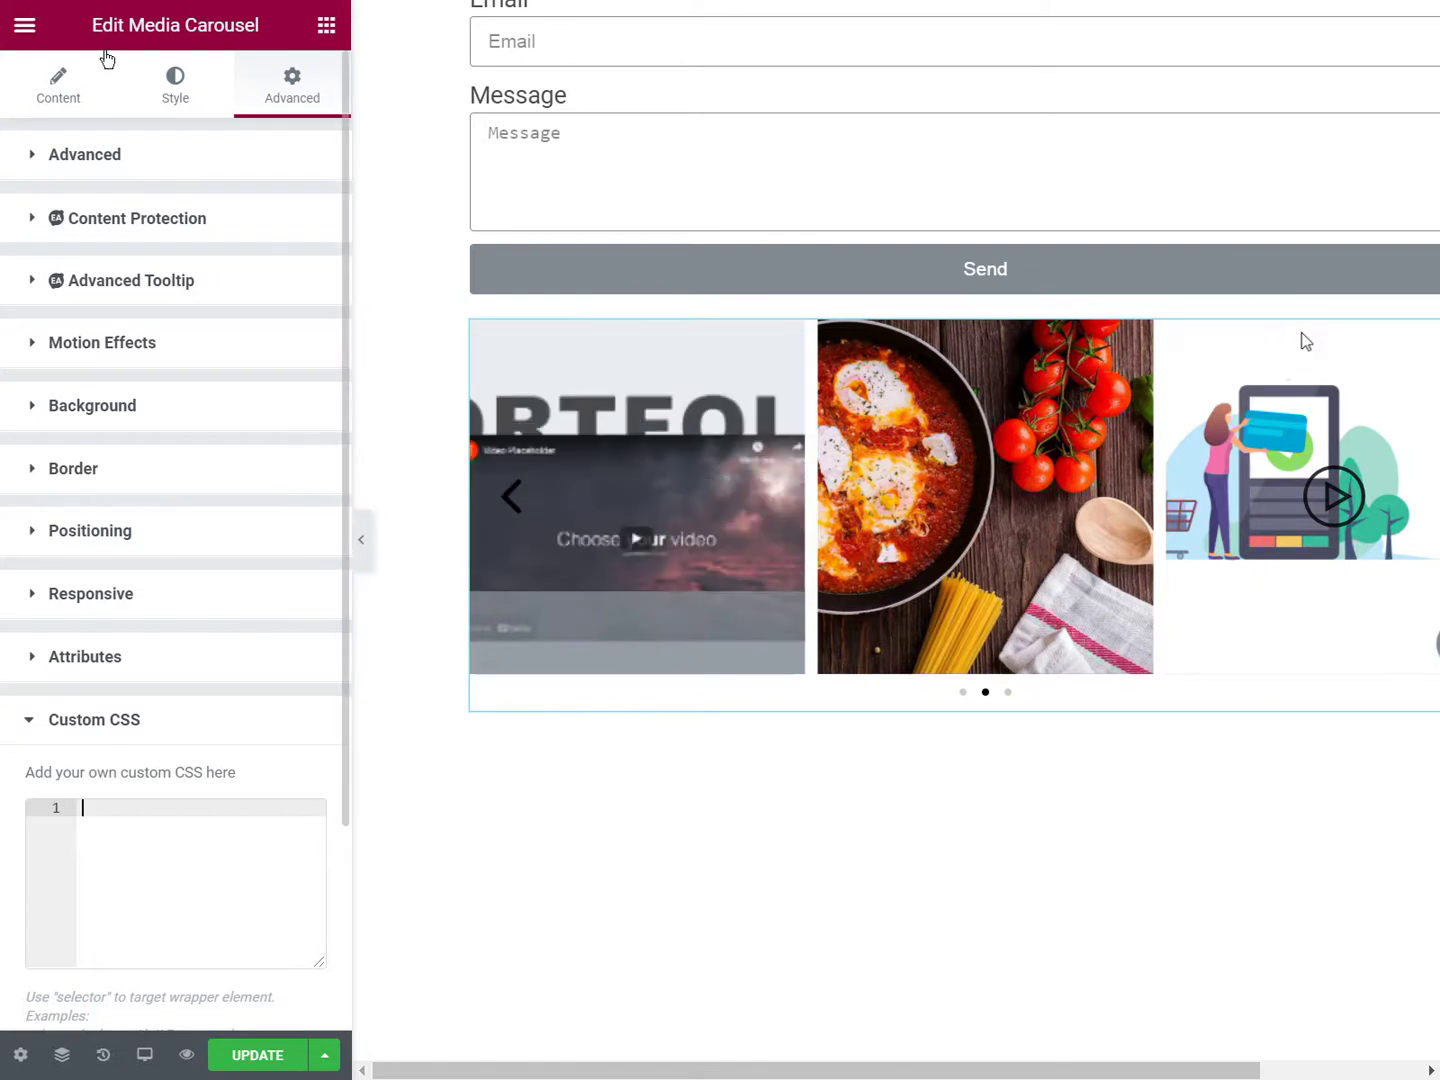
pyautogui.click(58, 104)
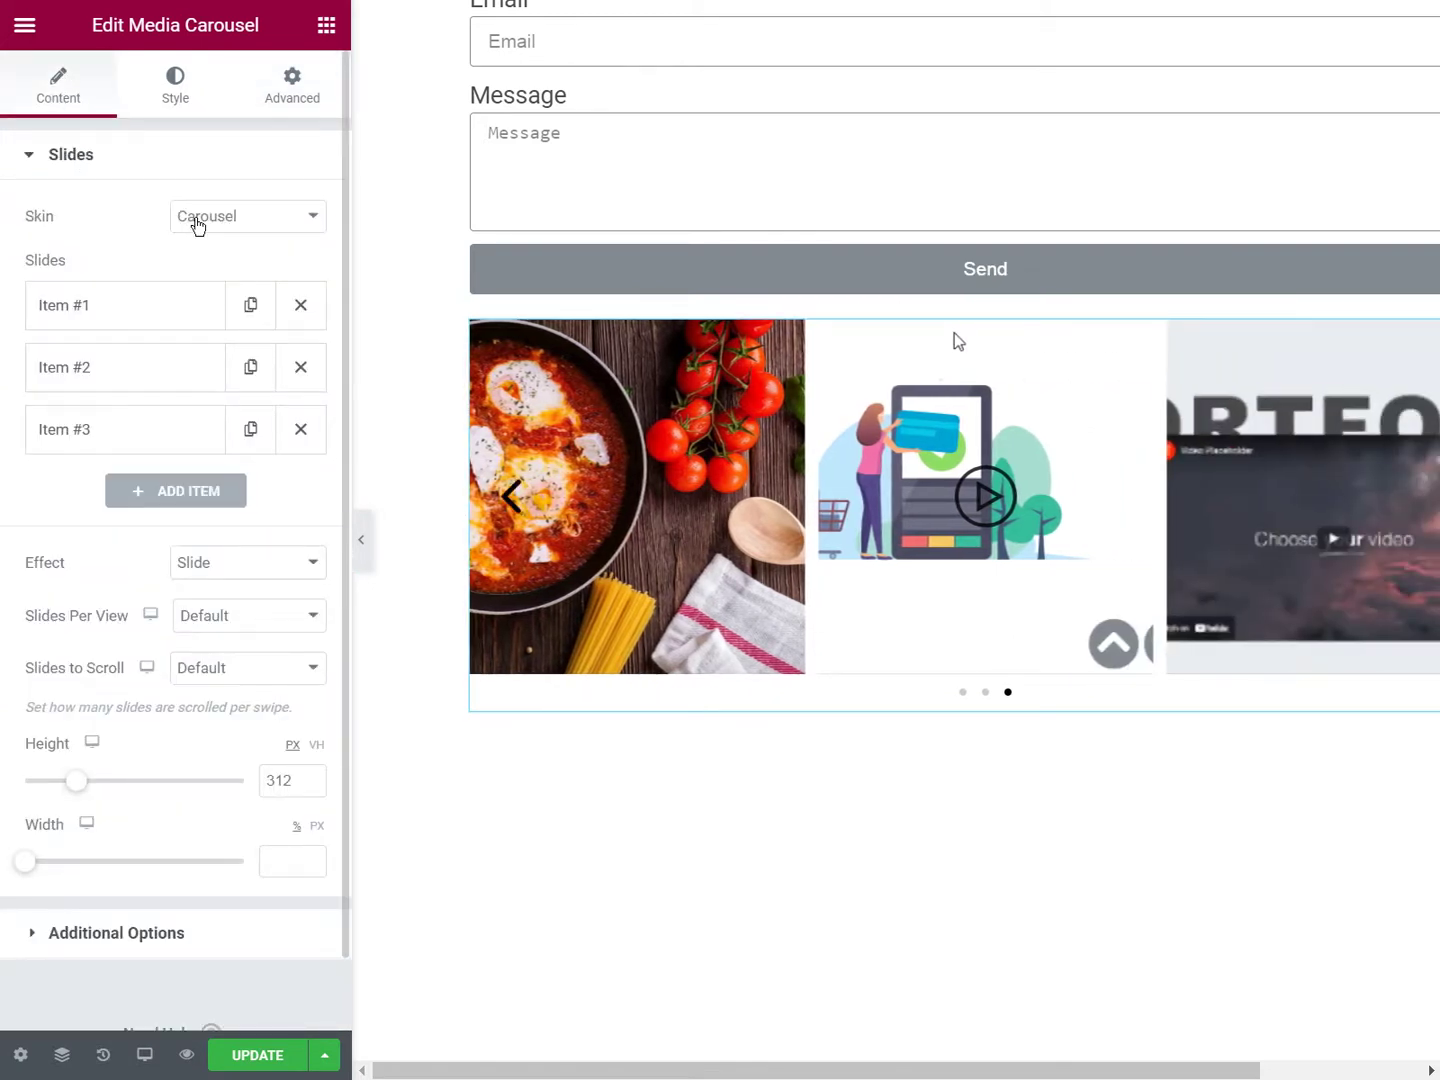
pyautogui.click(197, 224)
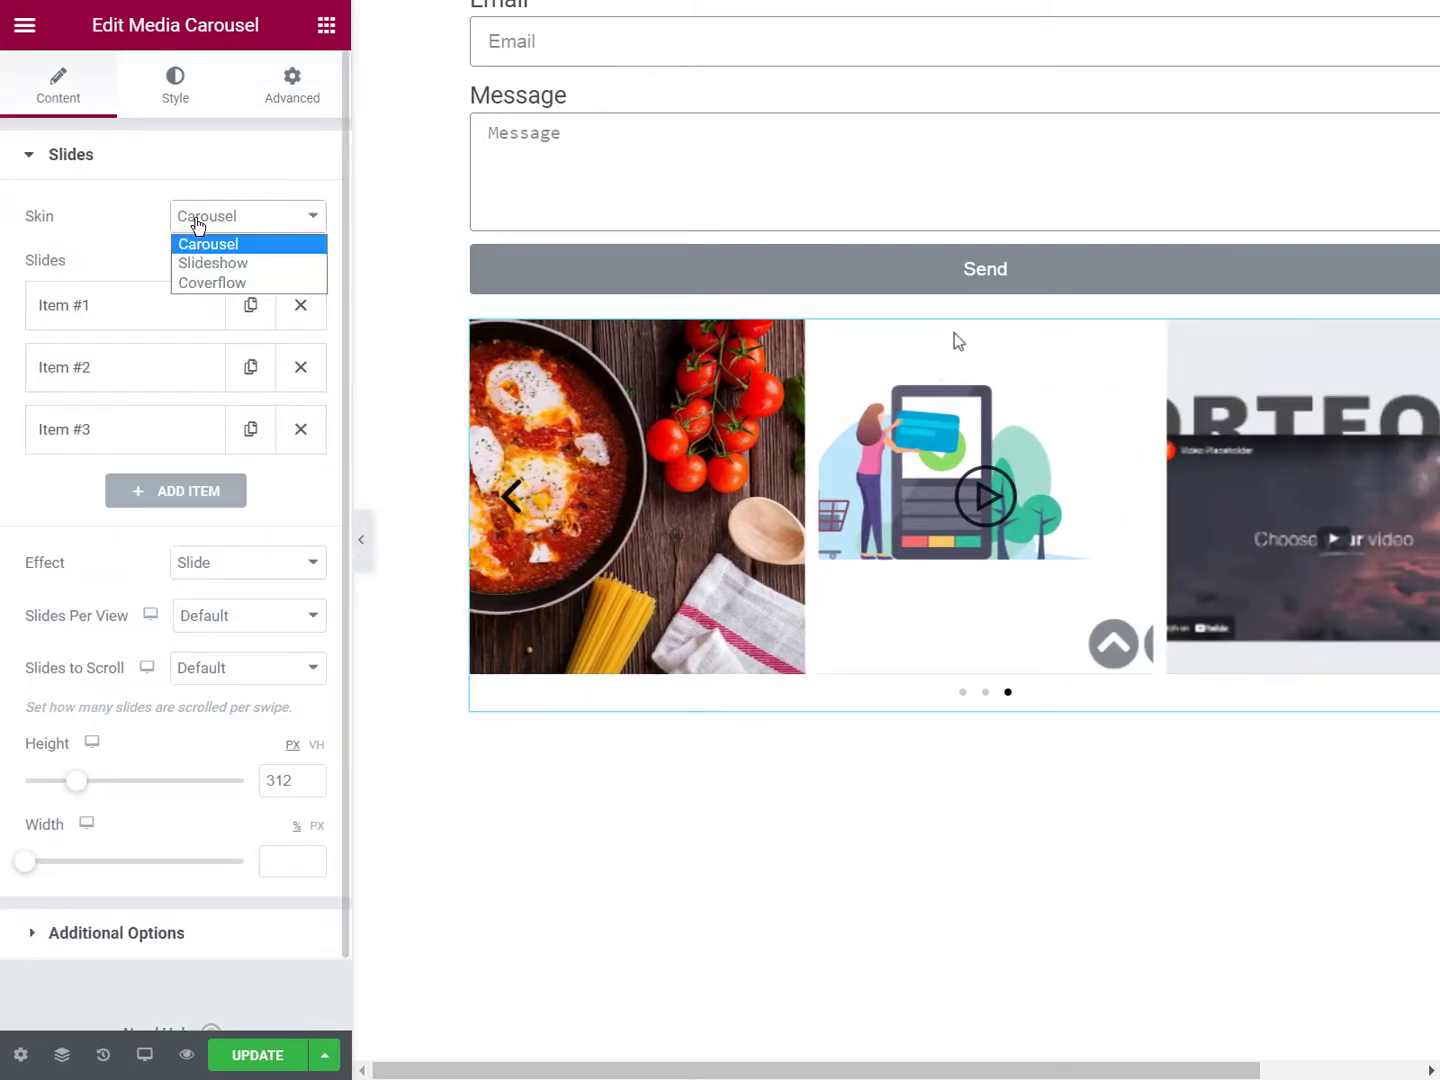
pyautogui.click(113, 218)
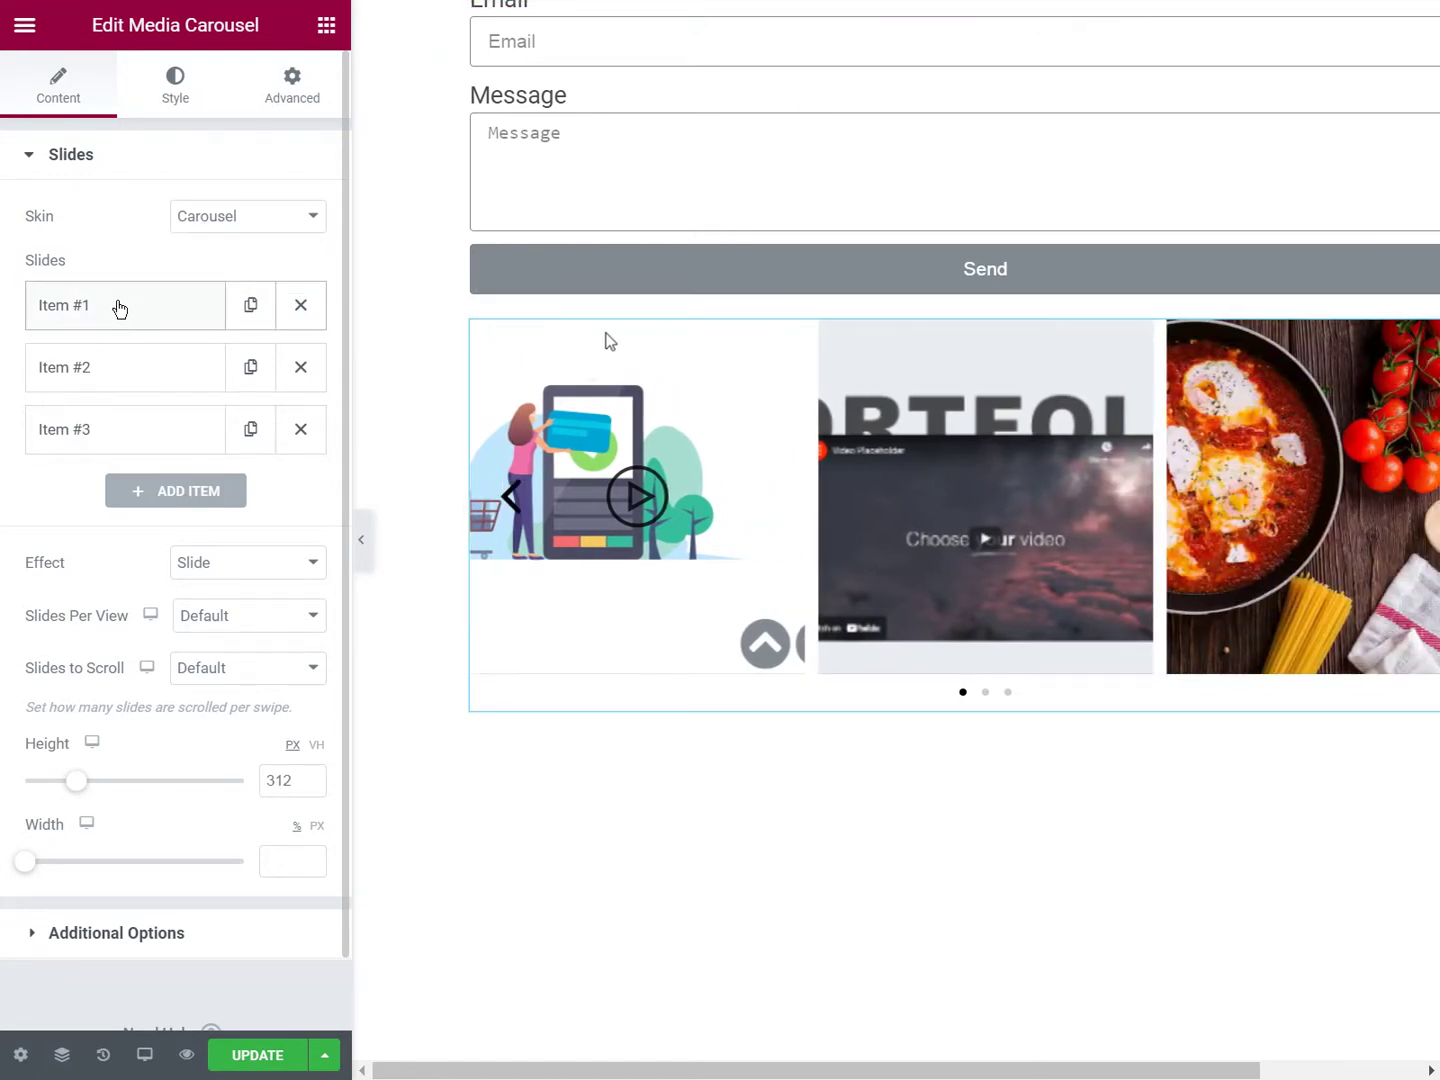
# Expand Item #1 and inspect its image in the media library, confirming the caption reads Hello.
pyautogui.click(119, 308)
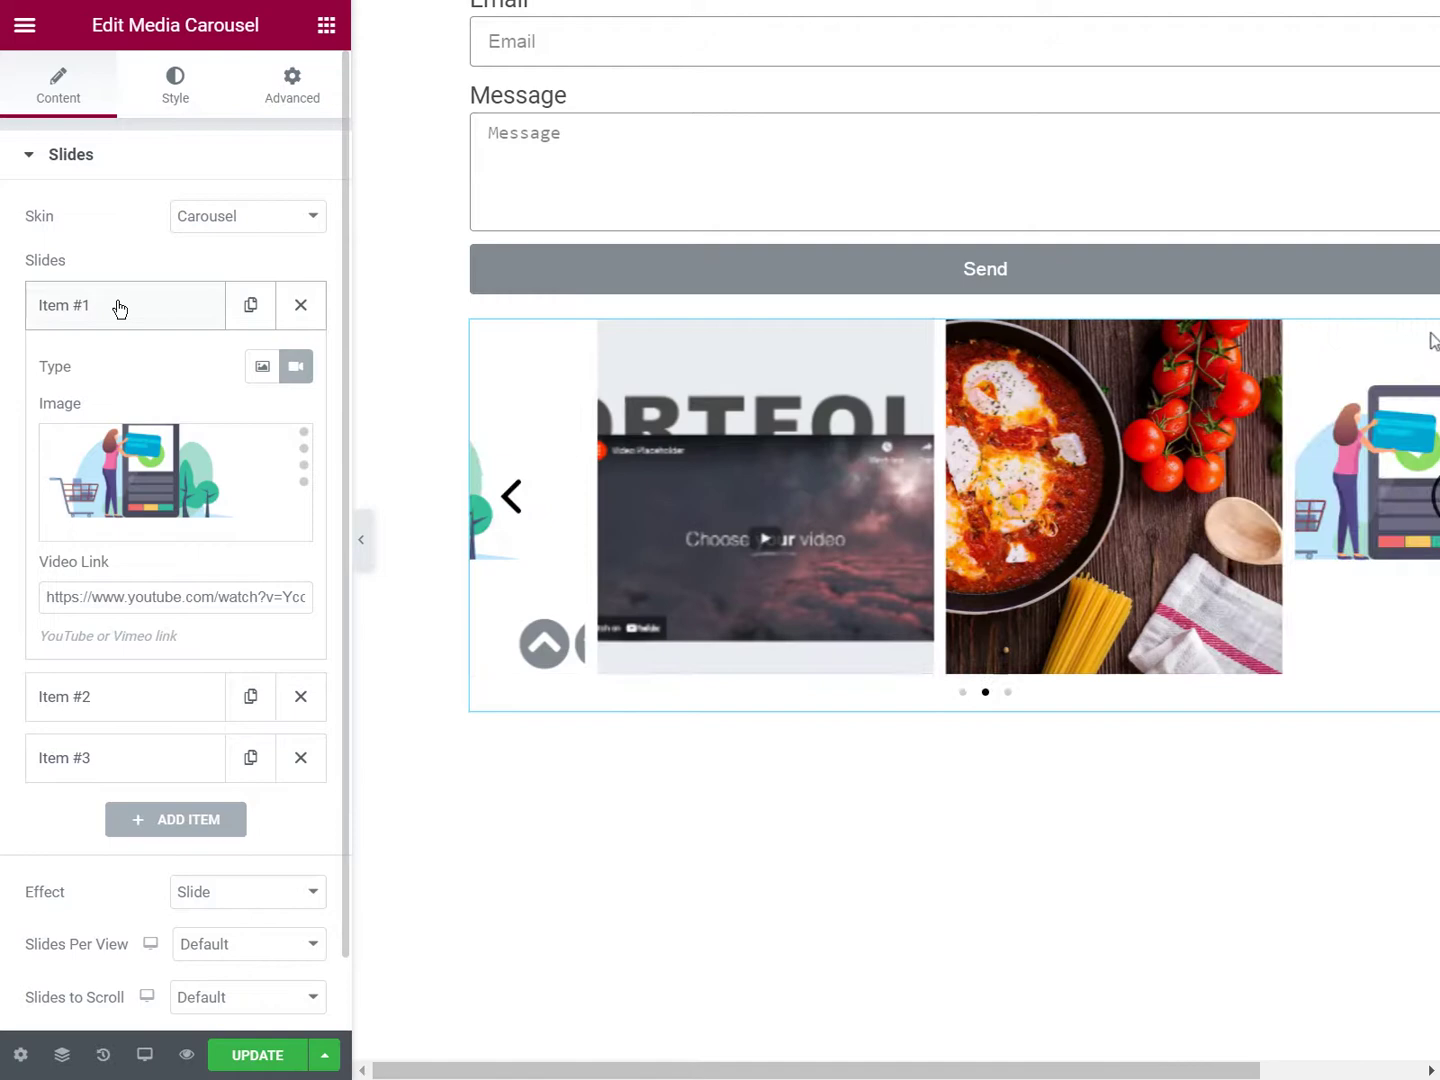
pyautogui.moveTo(150, 527)
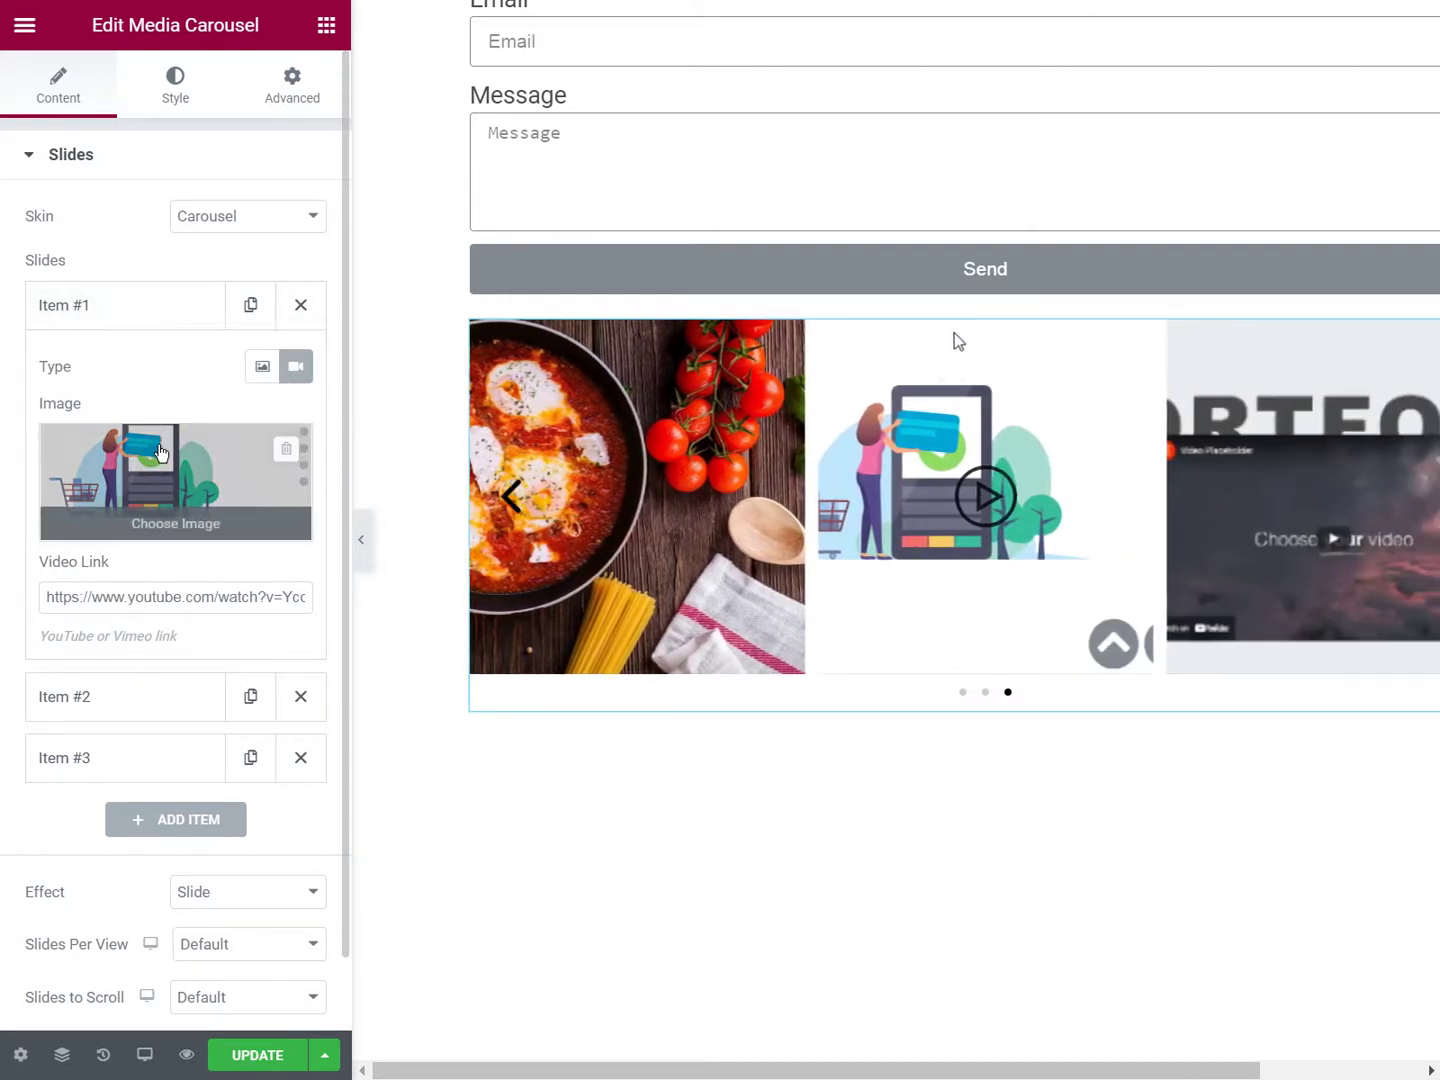
pyautogui.click(158, 452)
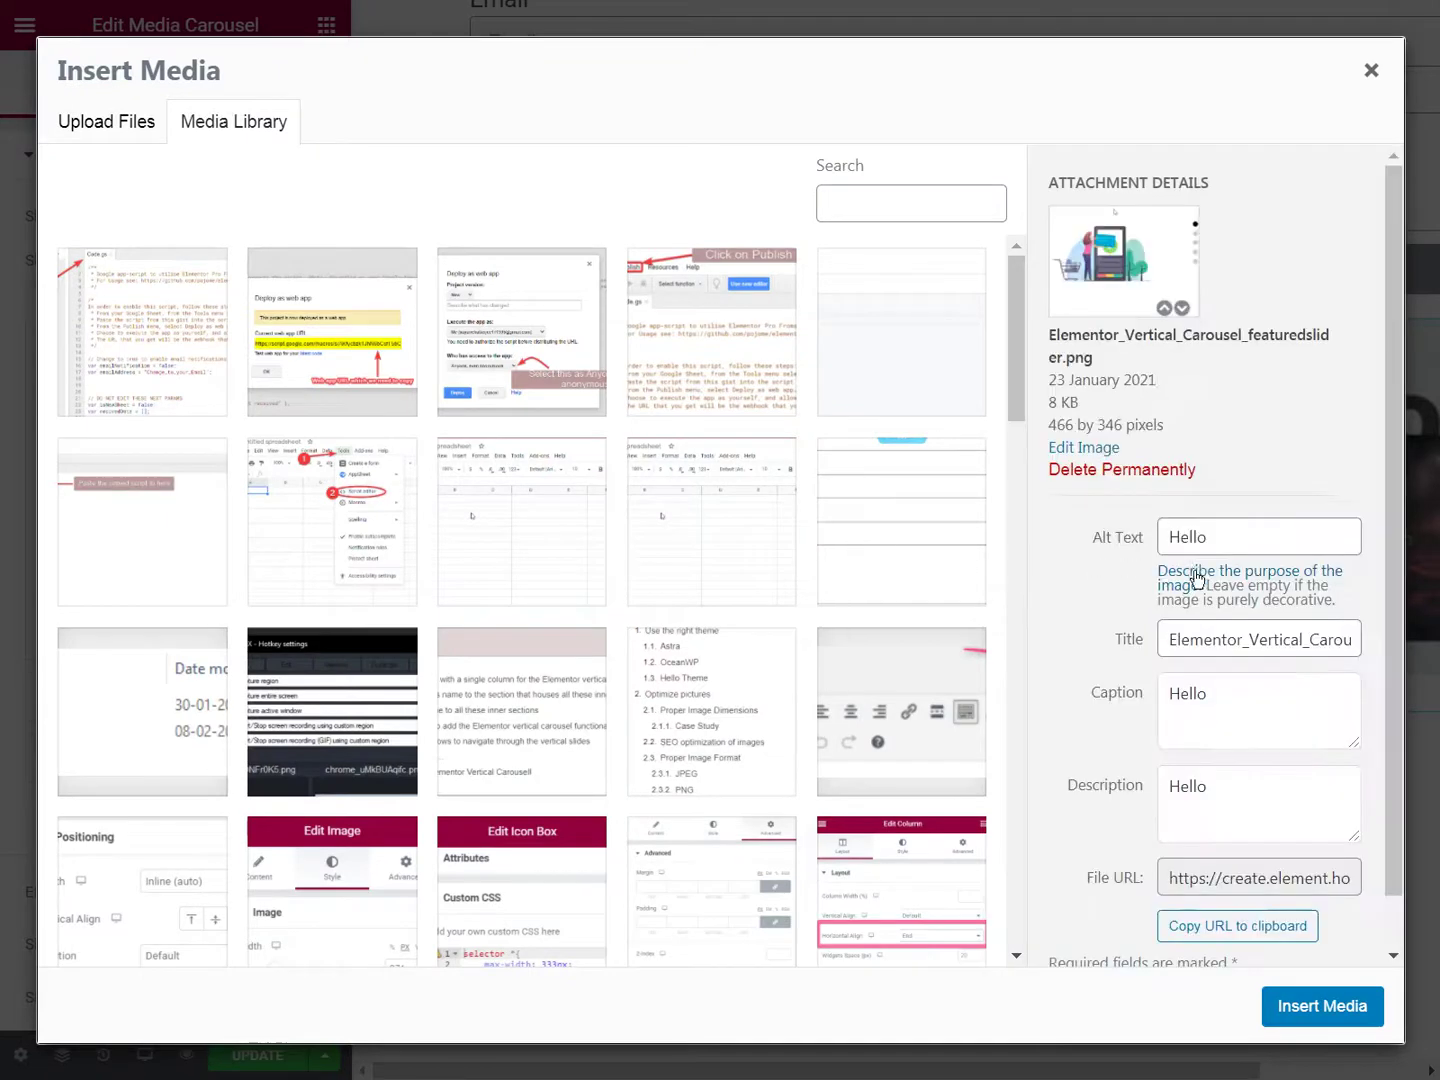
pyautogui.doubleClick(1211, 694)
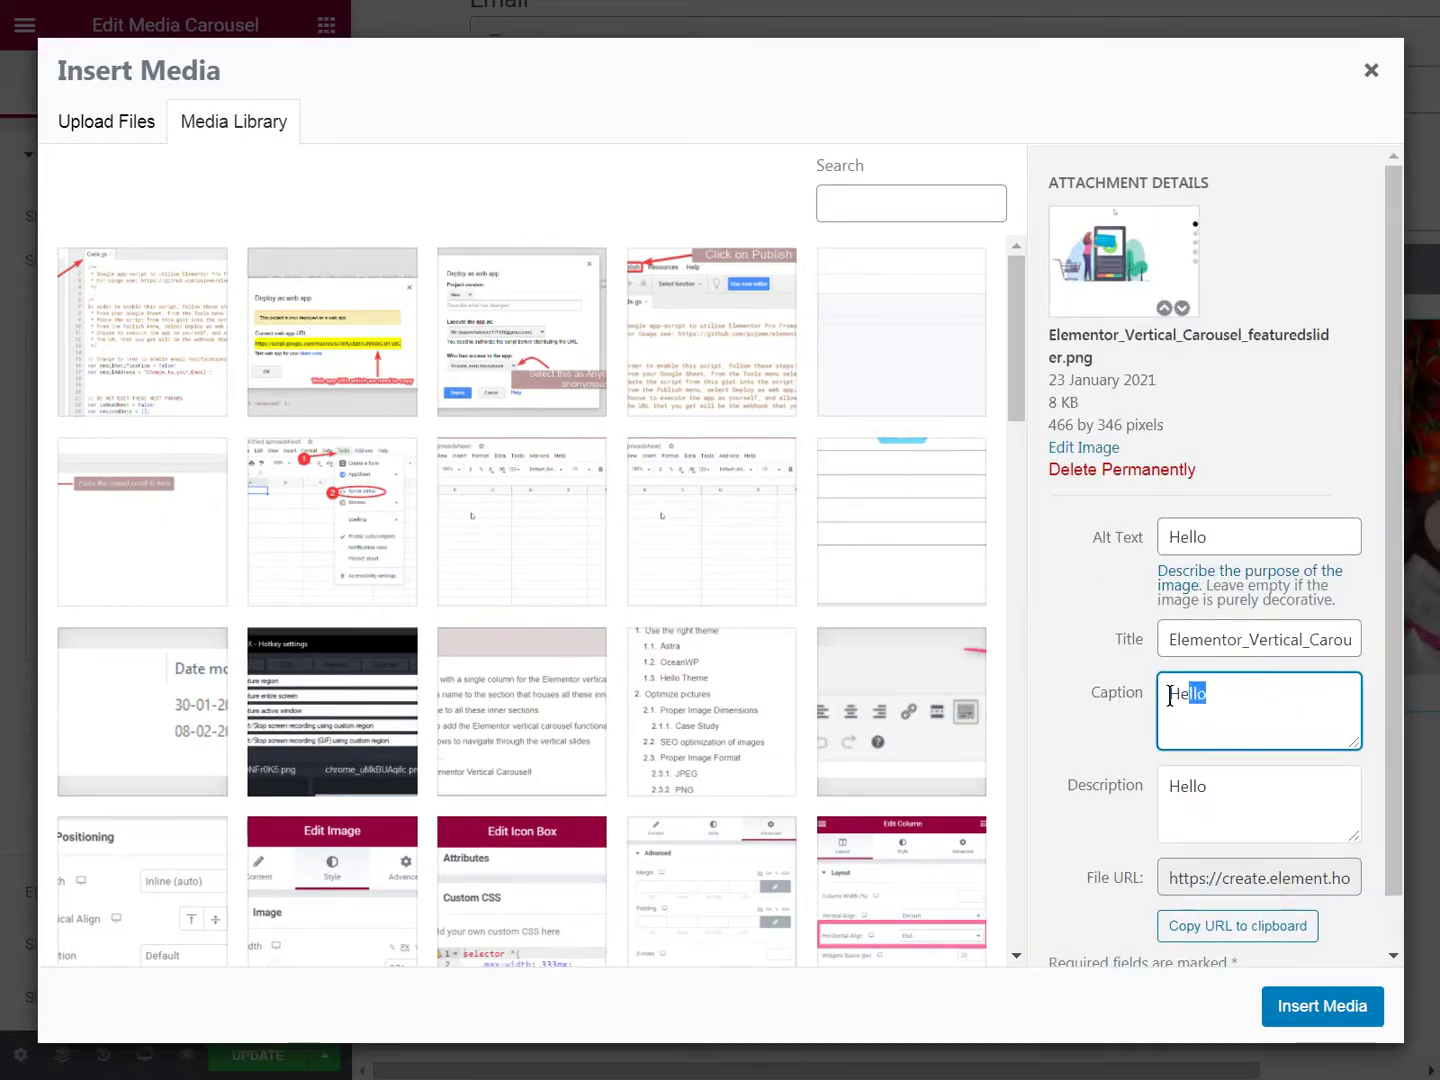
pyautogui.doubleClick(1242, 545)
pyautogui.click(1224, 772)
pyautogui.click(1201, 693)
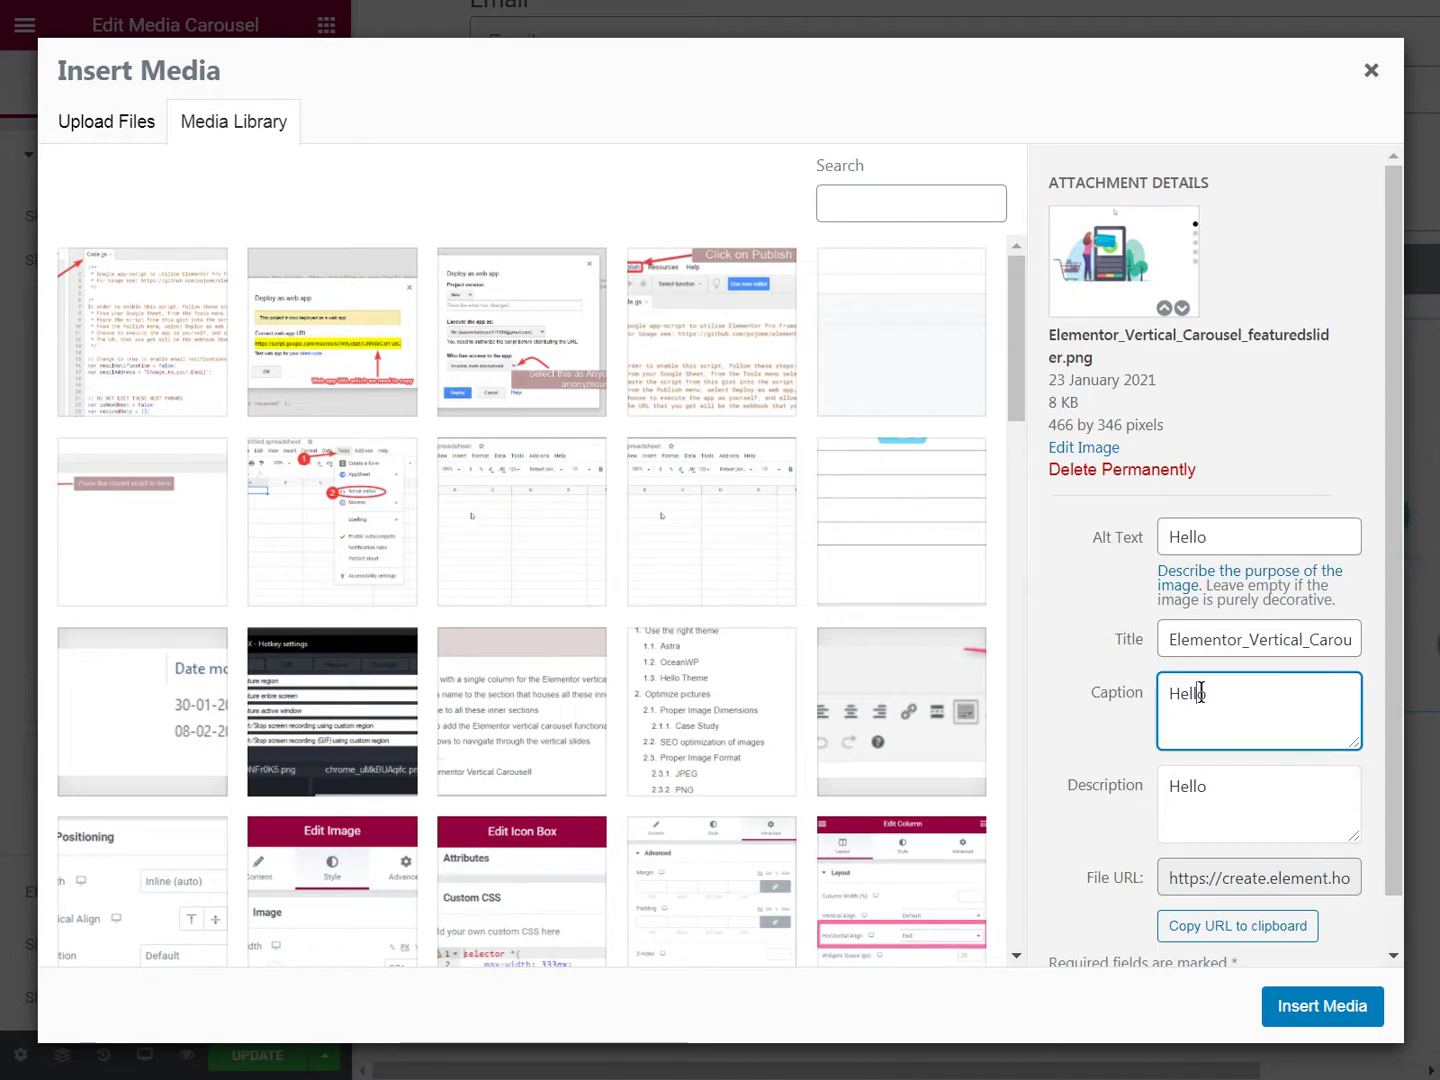
pyautogui.doubleClick(1201, 693)
pyautogui.click(1239, 697)
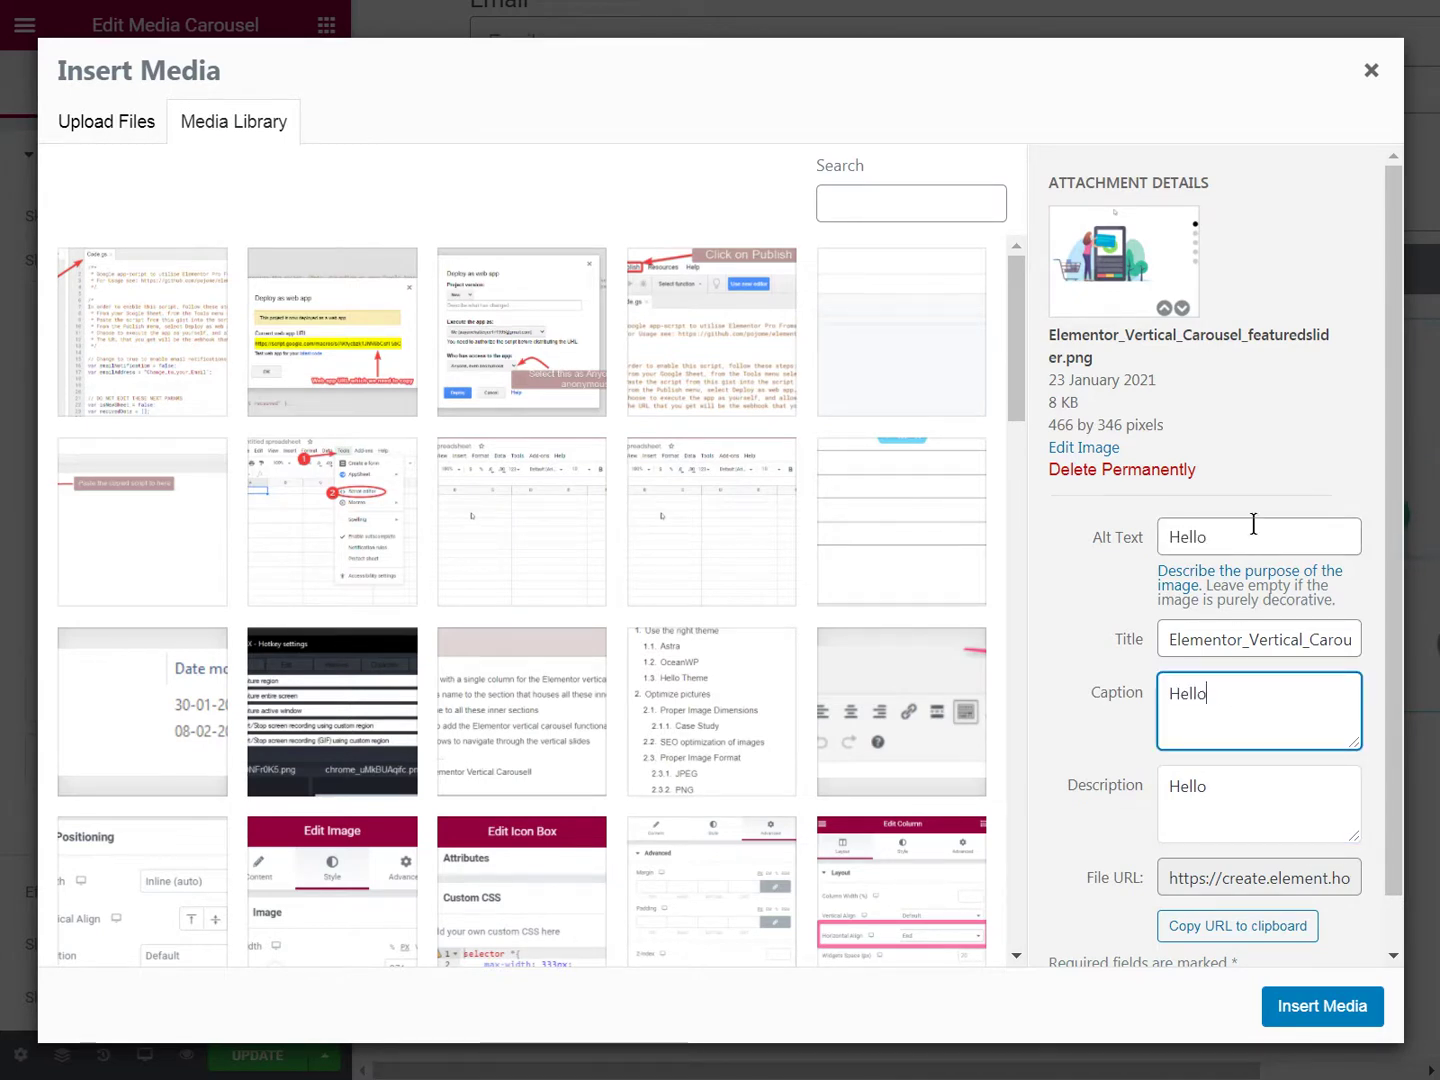
pyautogui.click(1373, 88)
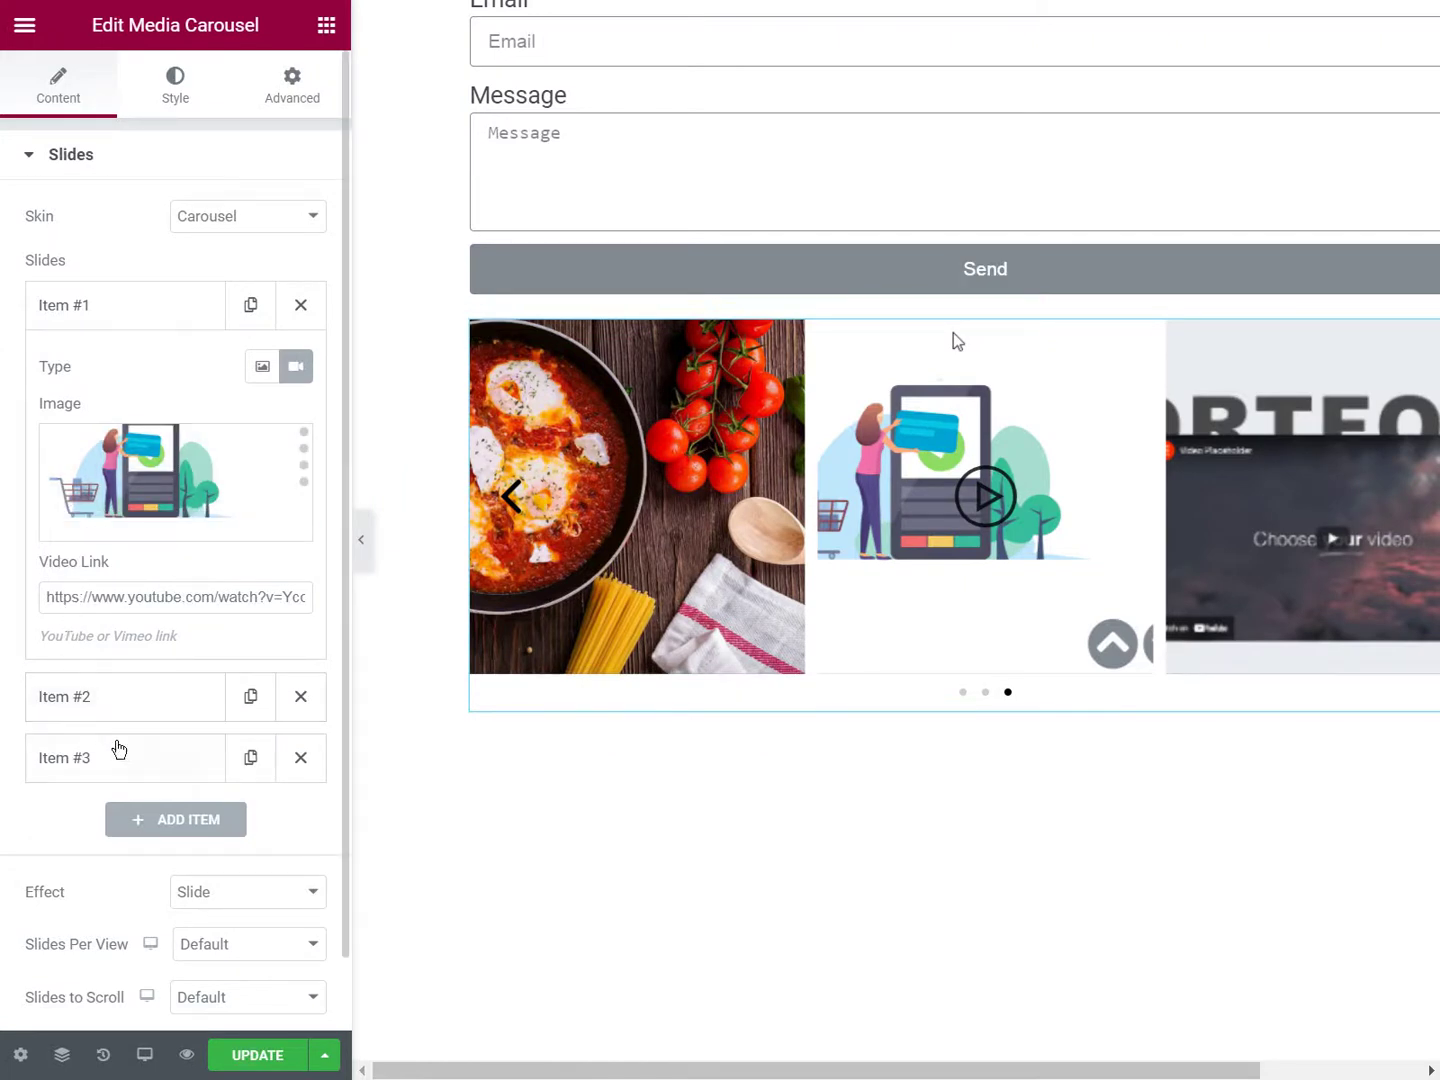
# Expand Additional Options and keep the overlay set to Text showing the Caption.
pyautogui.scroll(-4, 118, 751)
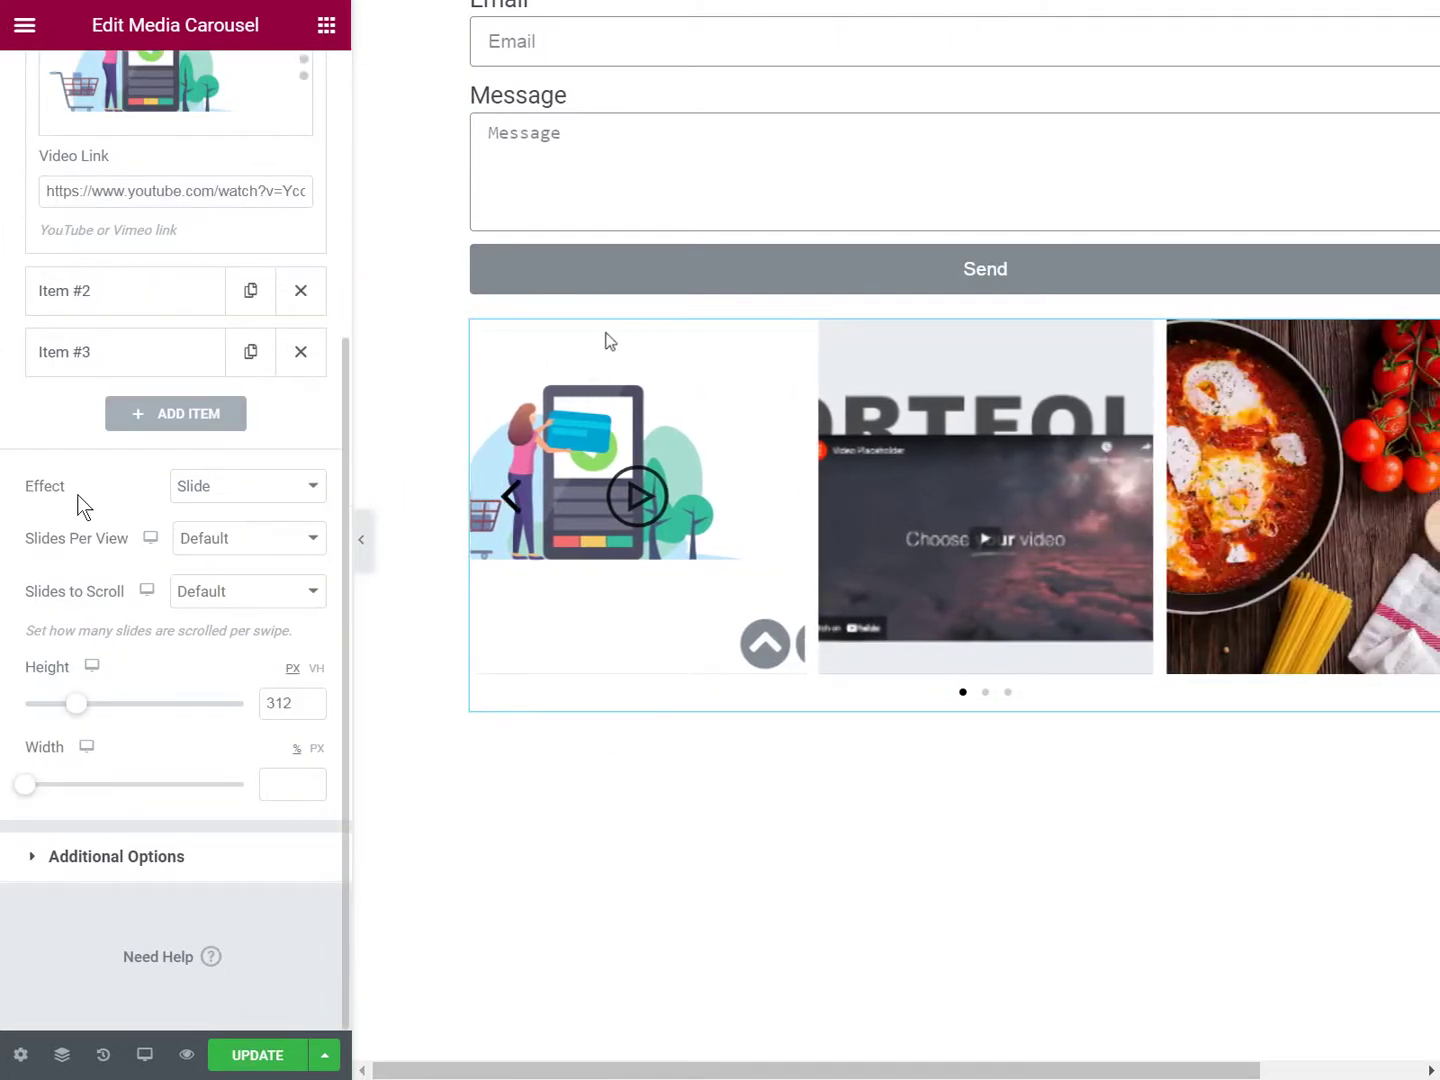
pyautogui.click(148, 855)
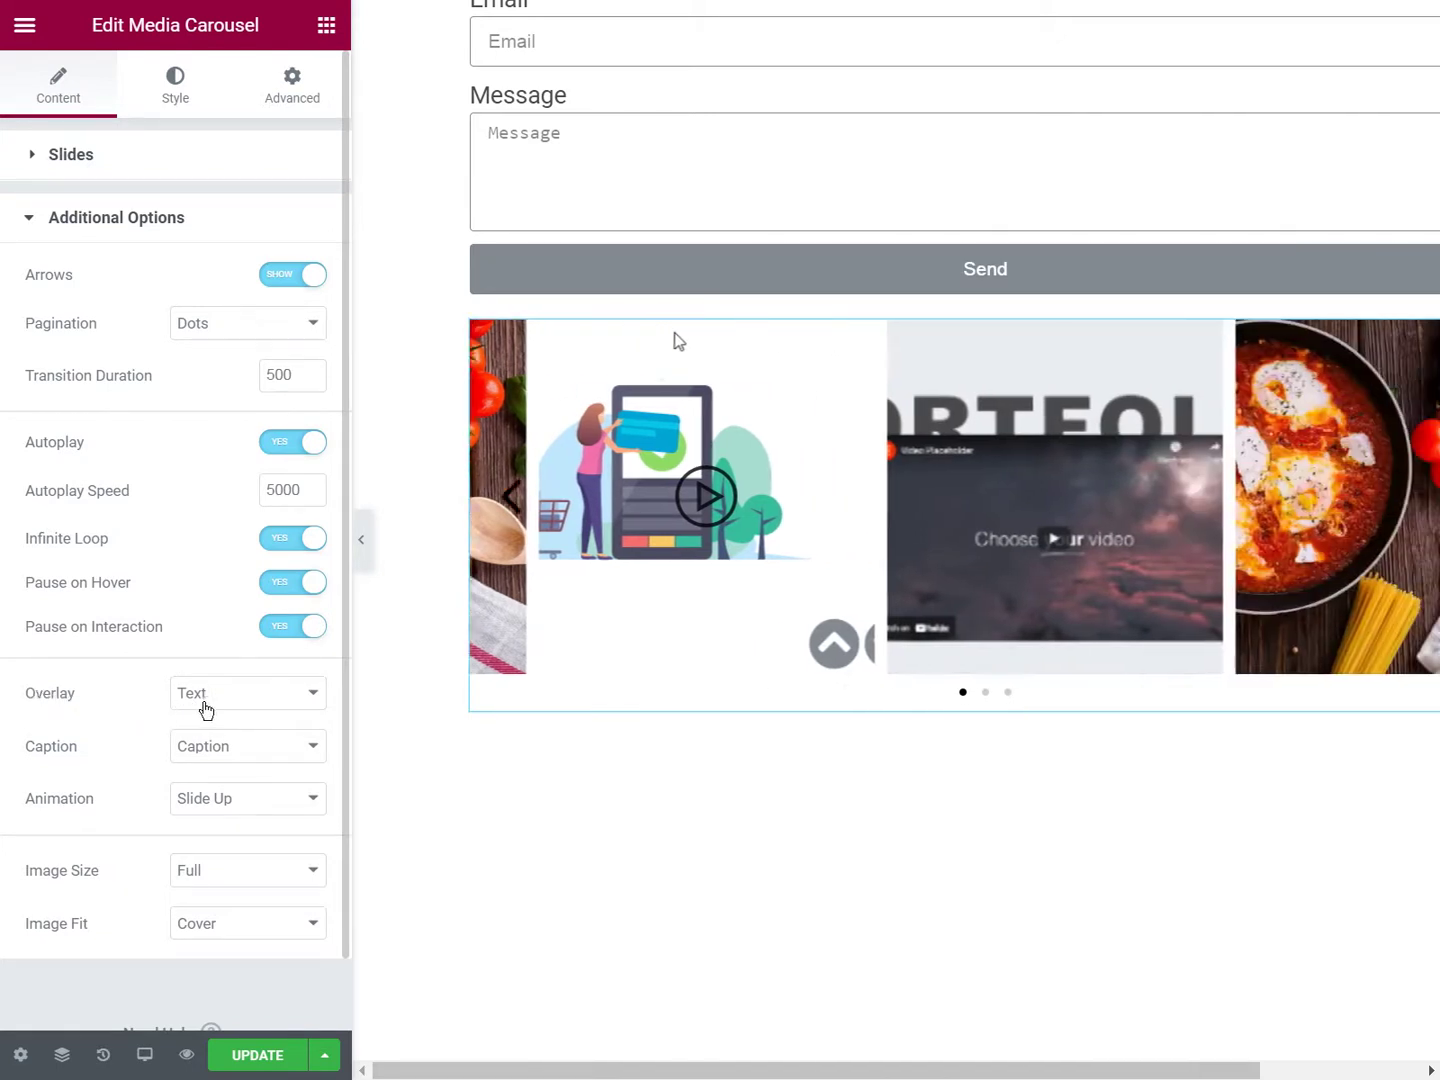
pyautogui.click(211, 707)
pyautogui.click(211, 707)
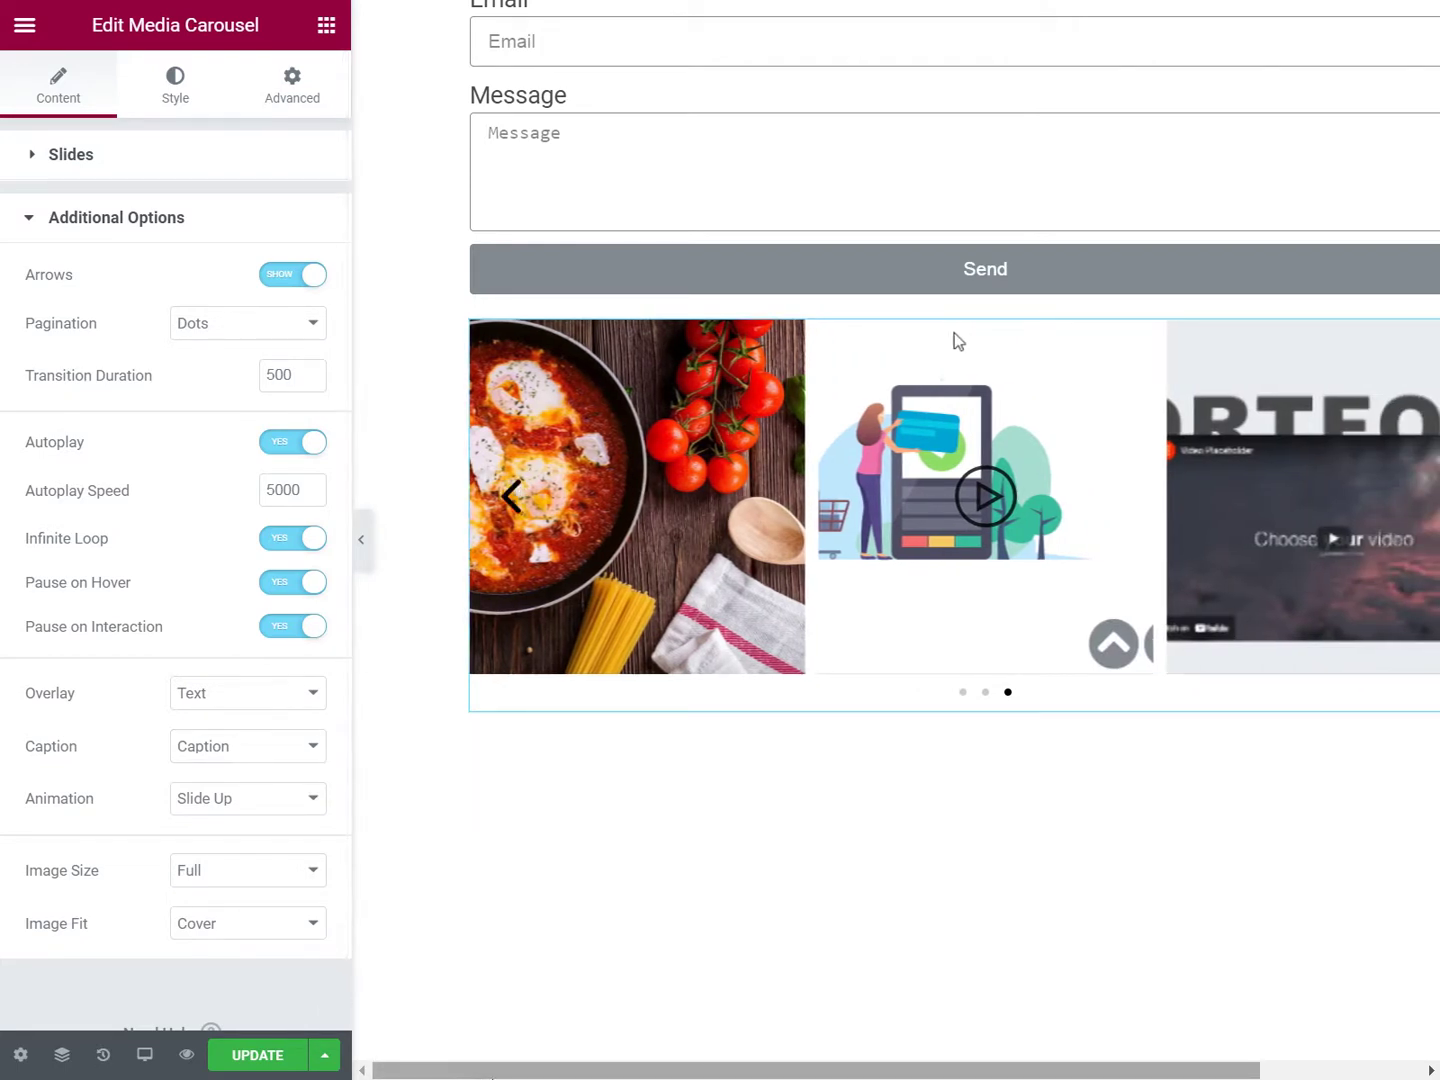
# Select and copy all the caption CSS saved in Notepad.
pyautogui.moveTo(440, 1075)
pyautogui.press('super')
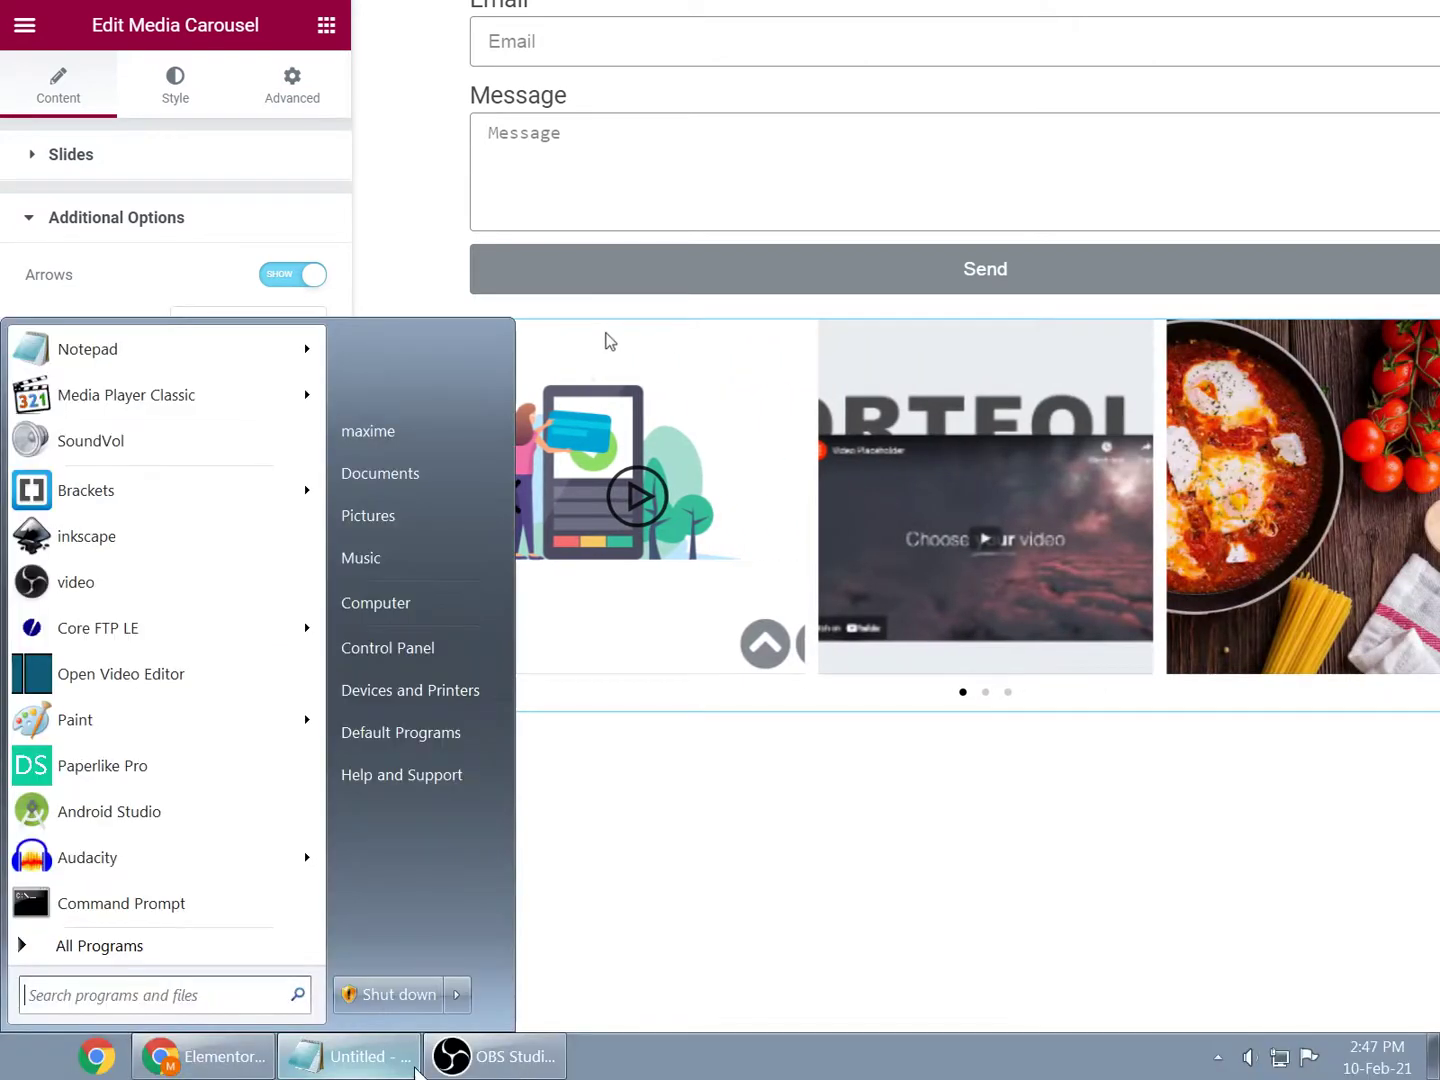
pyautogui.click(403, 1060)
pyautogui.hotkey('ctrl', 'a')
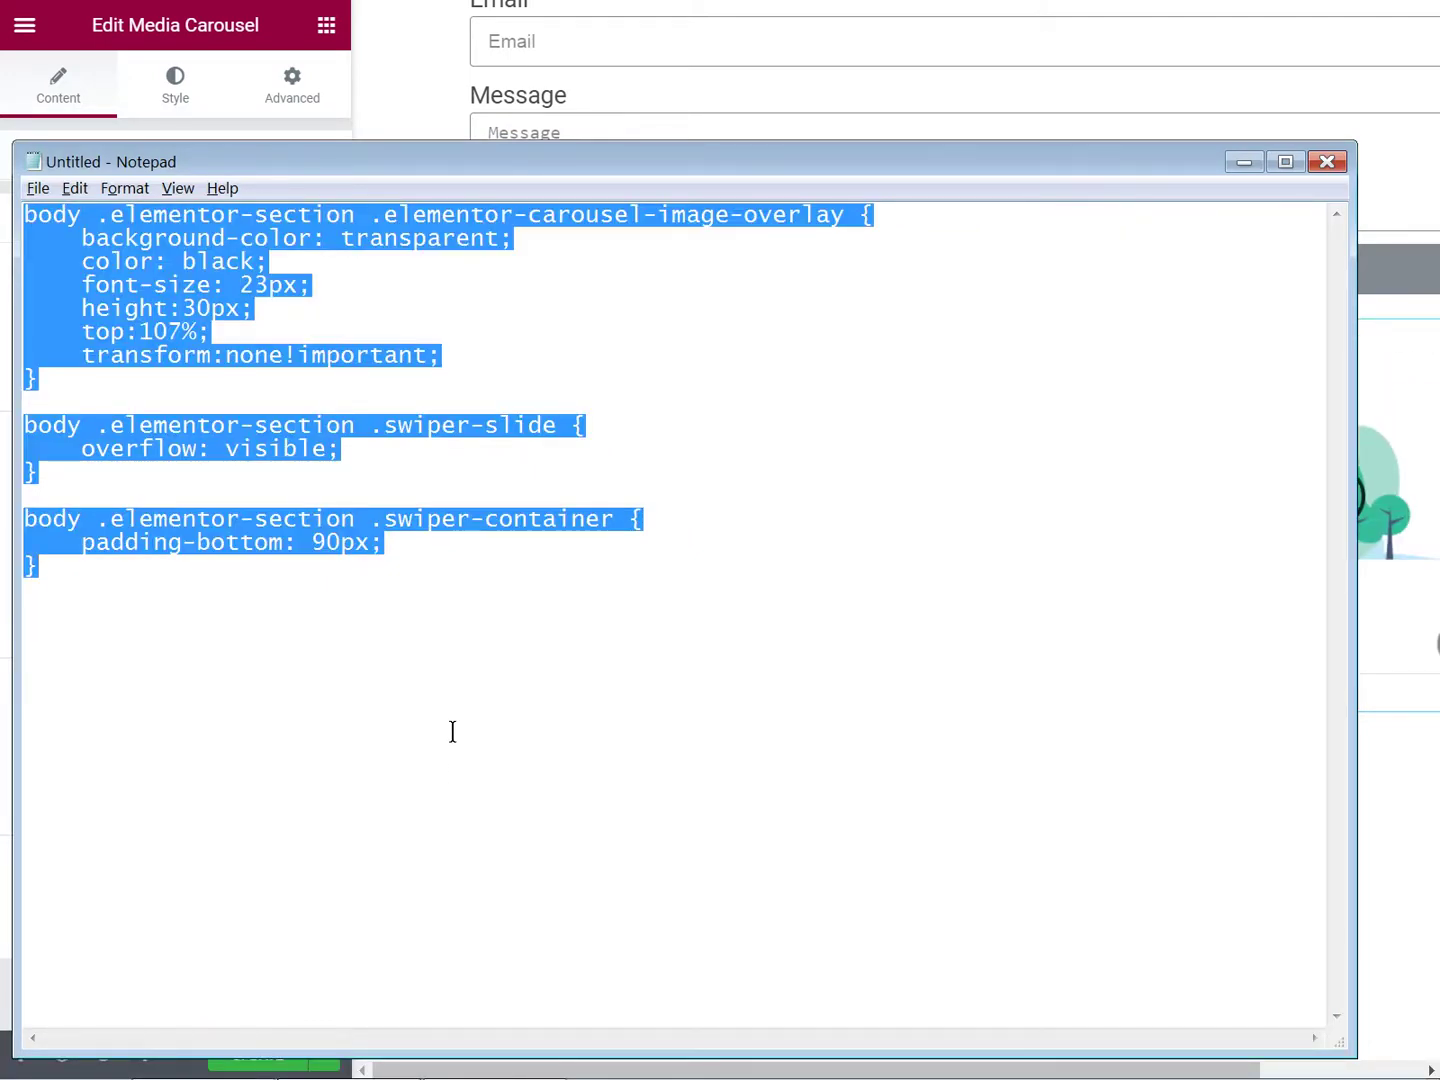
pyautogui.hotkey('alt', 'Tab')
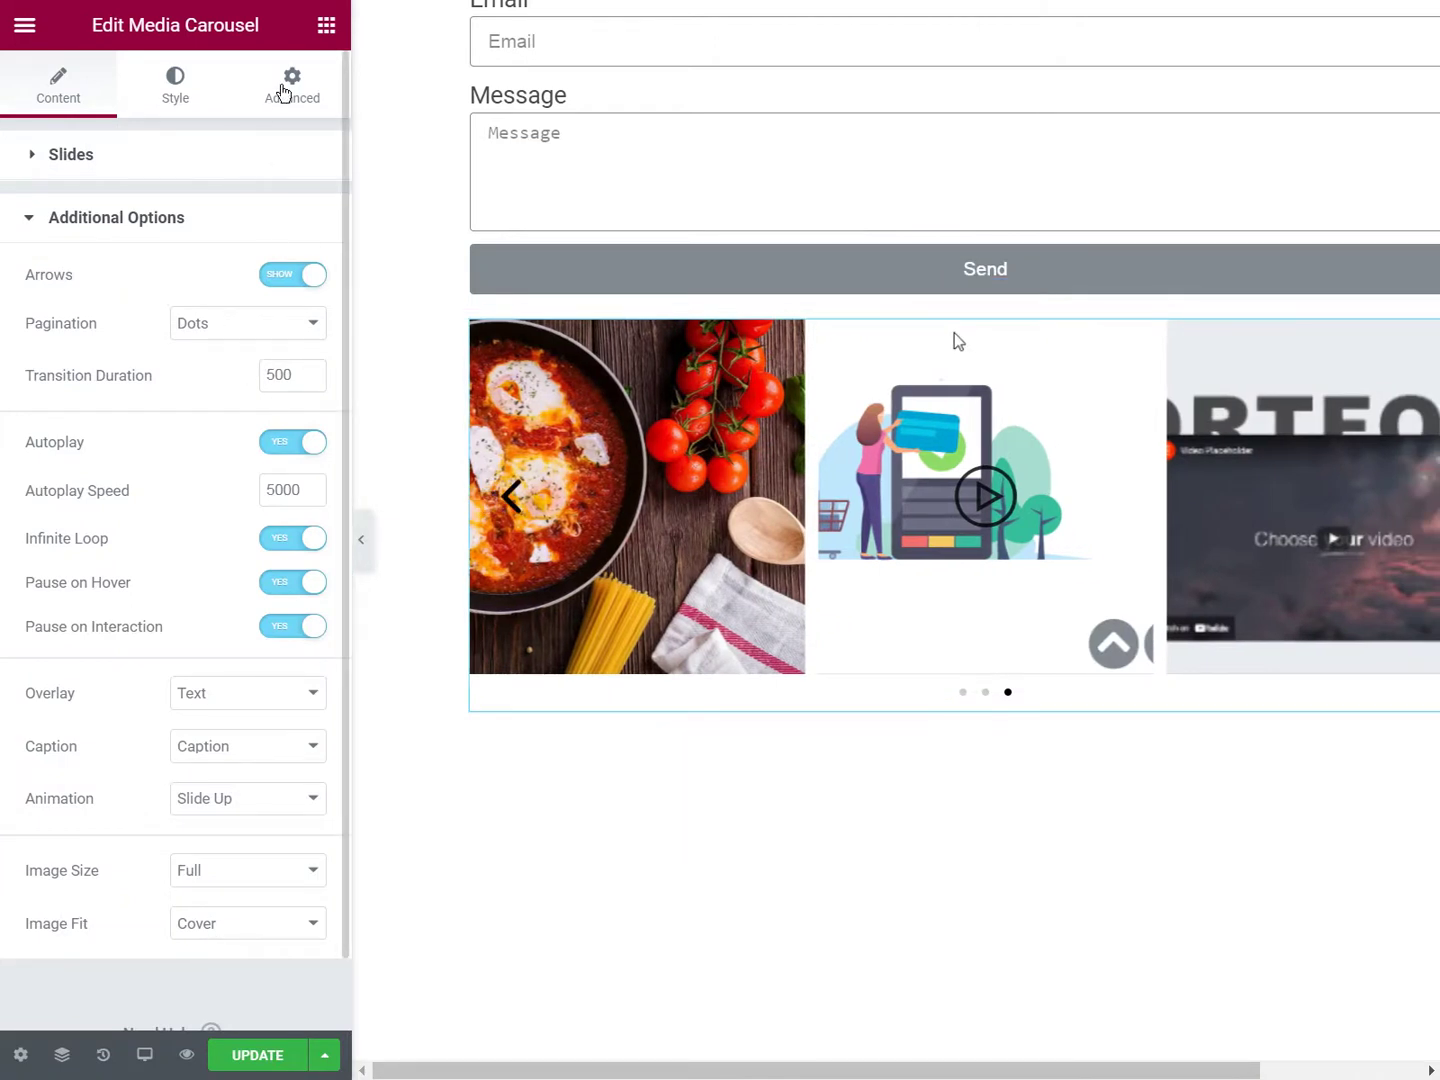
# Paste the CSS into the carousel's Advanced Custom CSS, undo it, and return to the widget list.
pyautogui.click(284, 92)
pyautogui.scroll(-3, 160, 561)
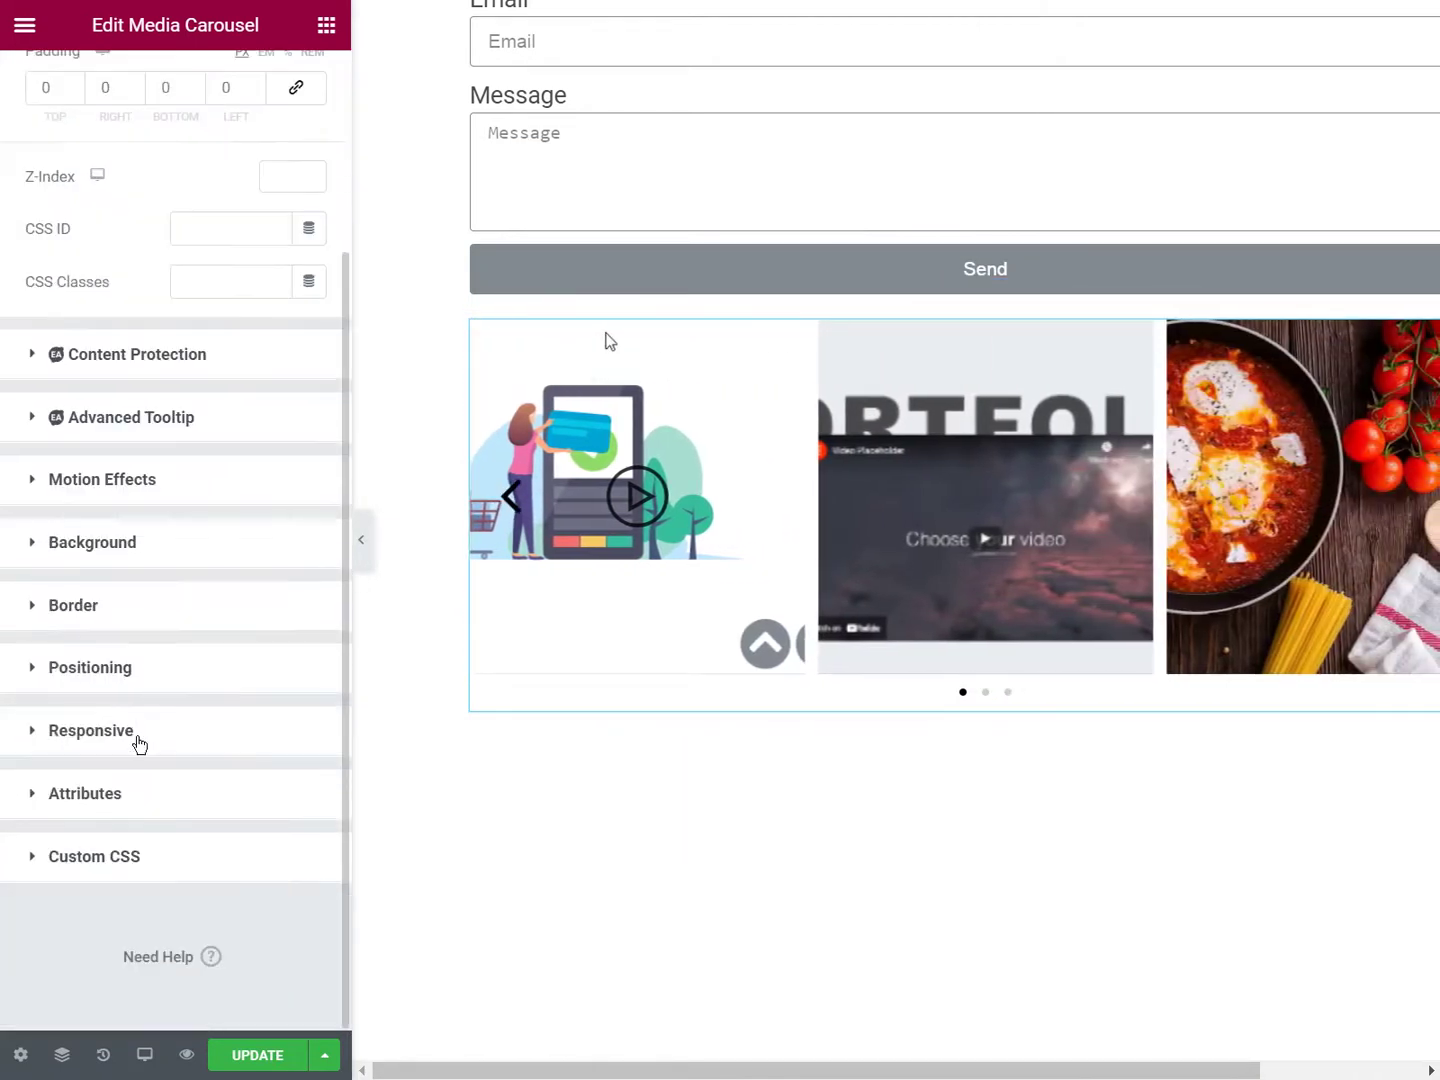
pyautogui.click(92, 869)
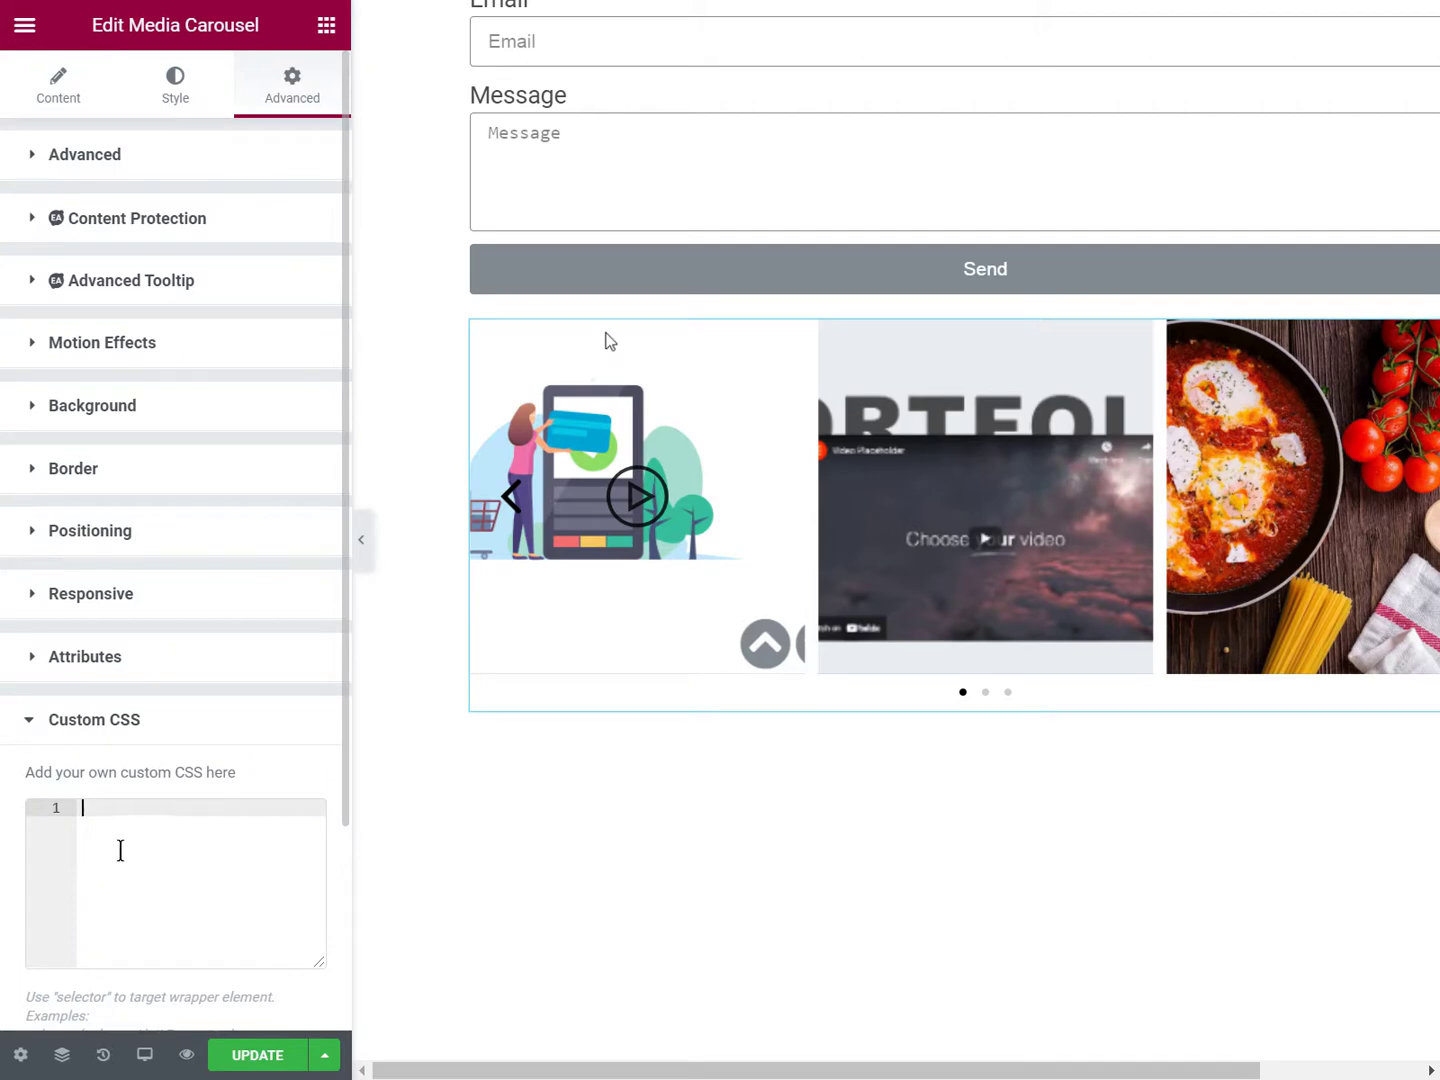
pyautogui.hotkey('ctrl', 'v')
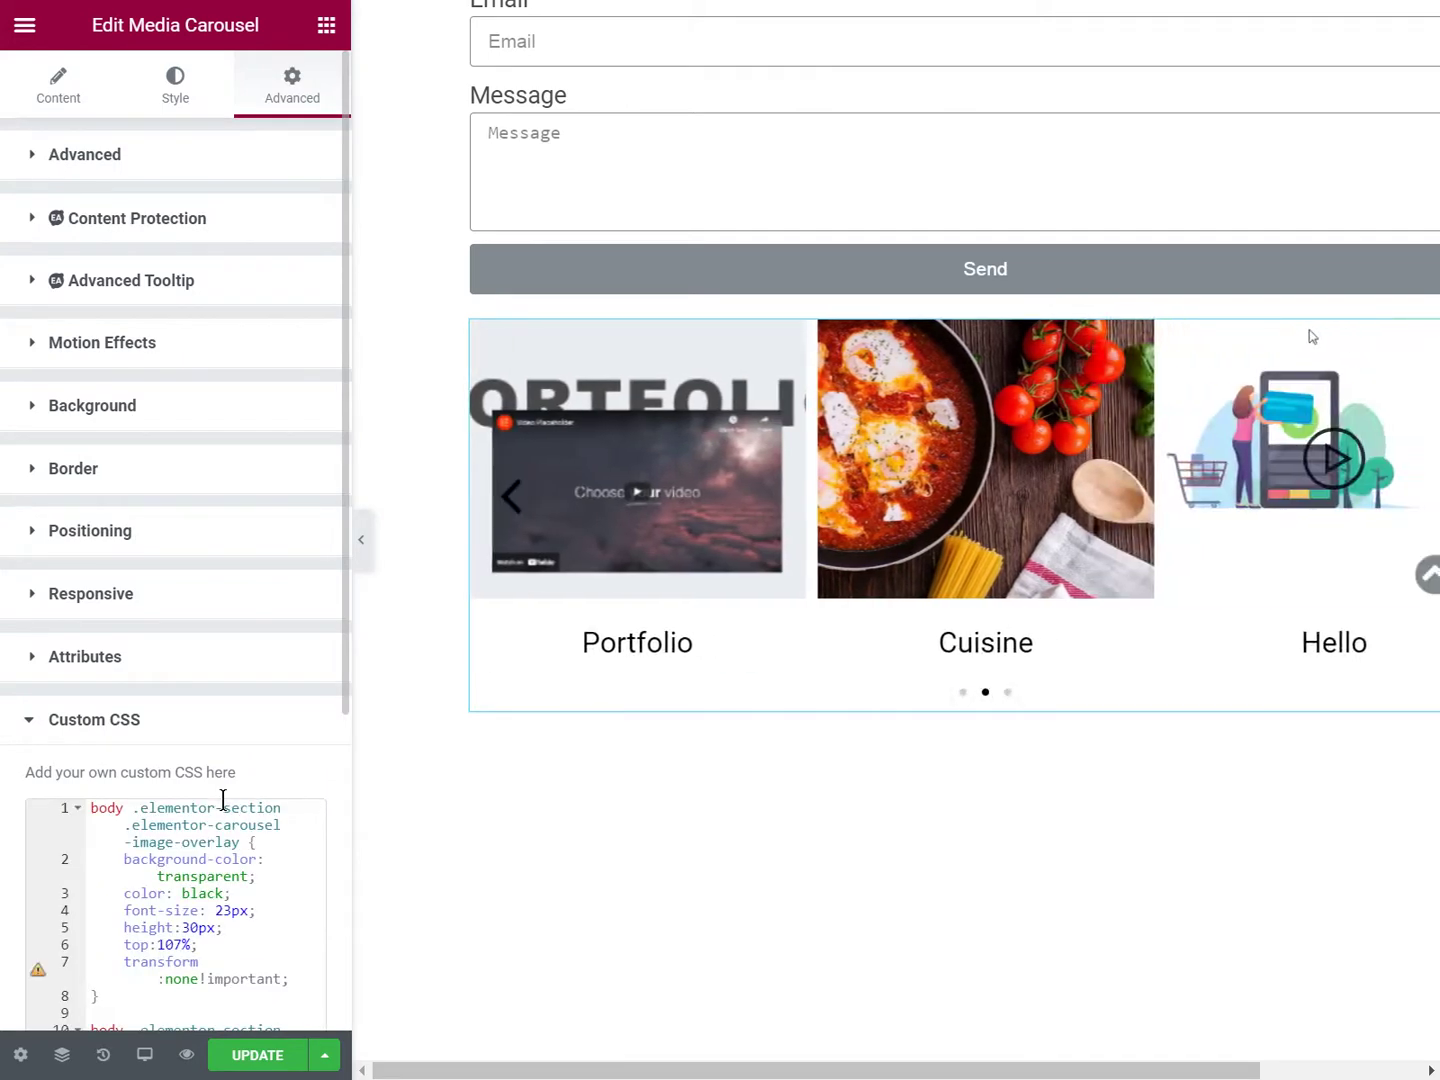
pyautogui.hotkey('ctrl', 'z')
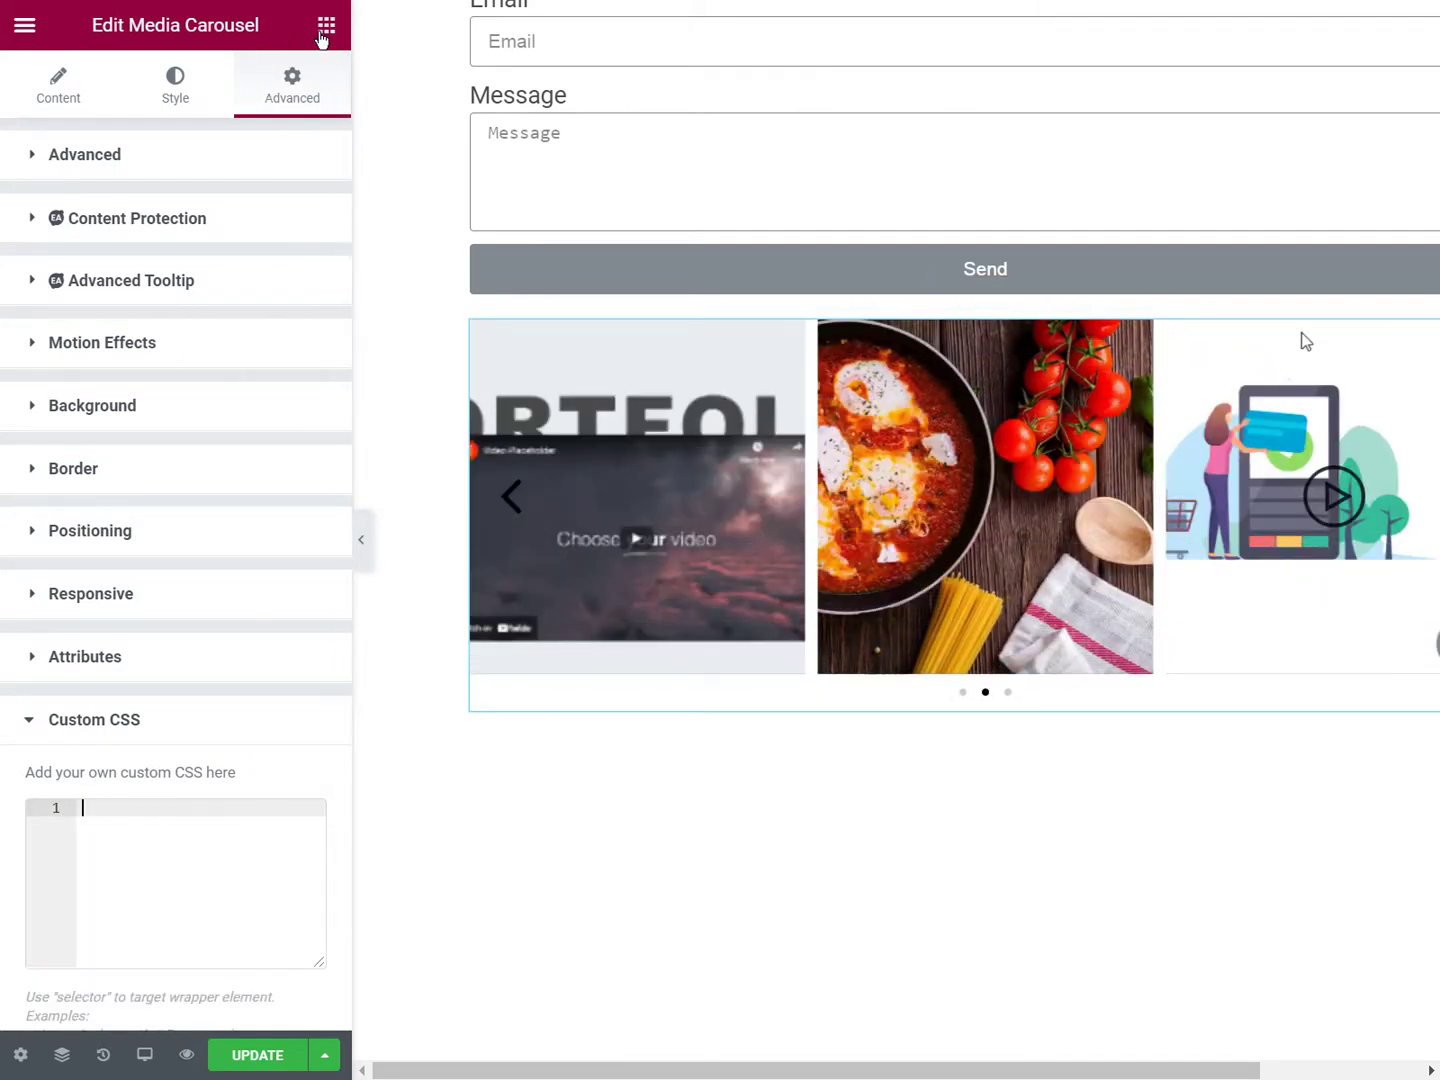
pyautogui.click(327, 27)
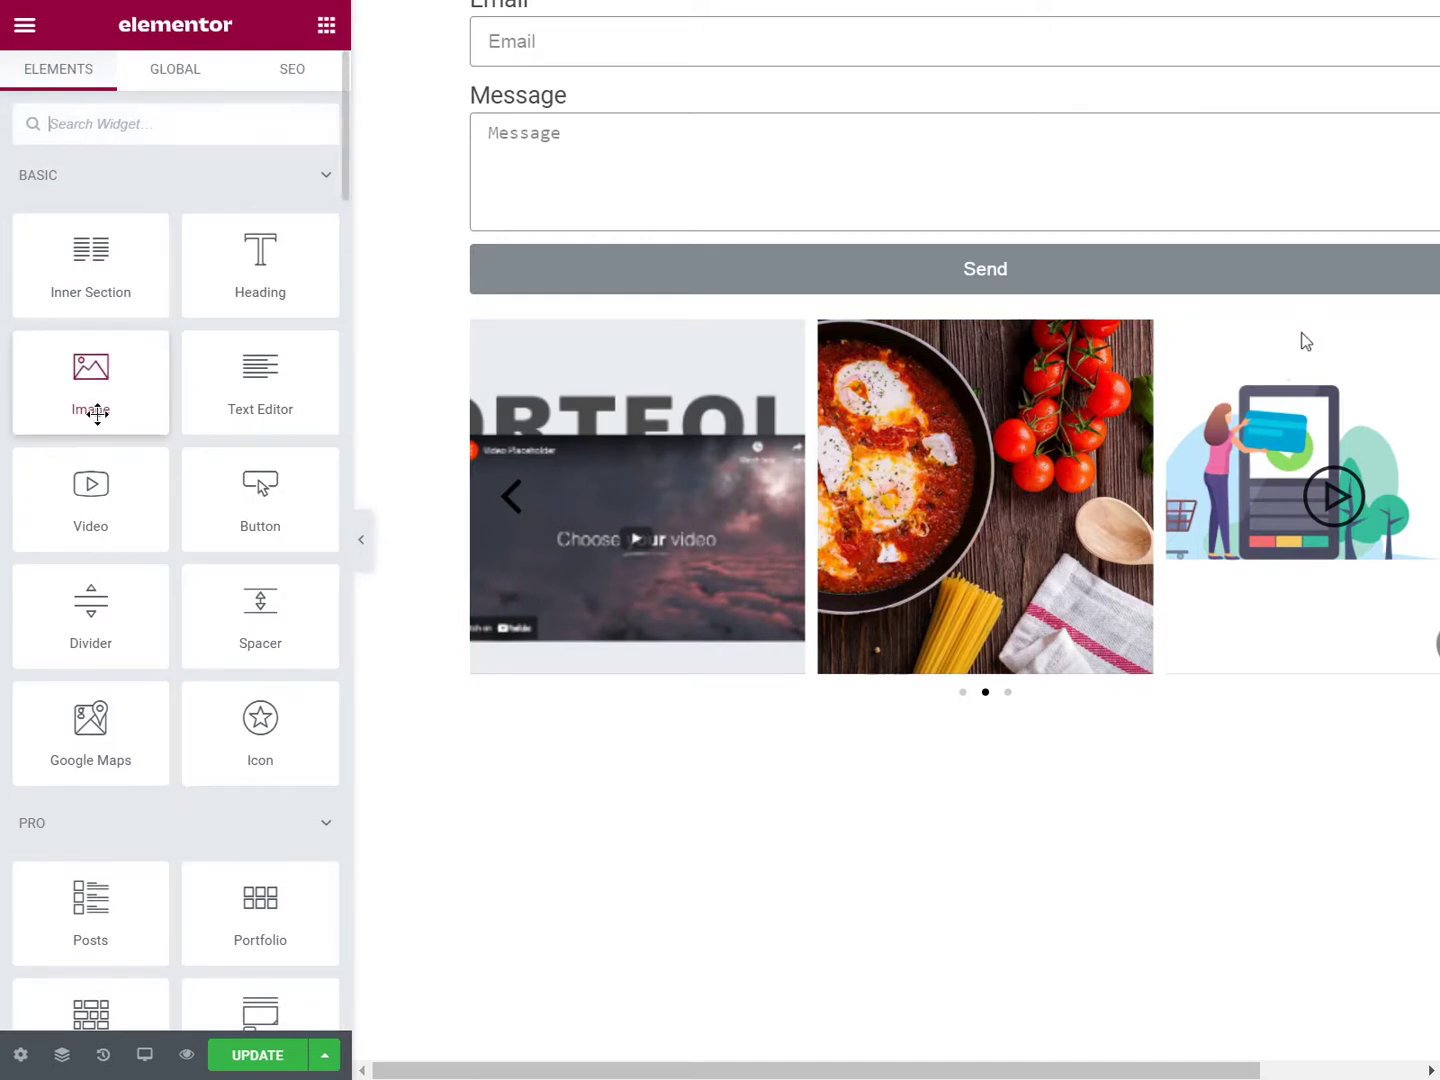
# Add an HTML widget below the carousel and paste the caption CSS inside a <style> tag.
pyautogui.write('htm')
pyautogui.moveTo(85, 197); pyautogui.dragTo(550, 679)
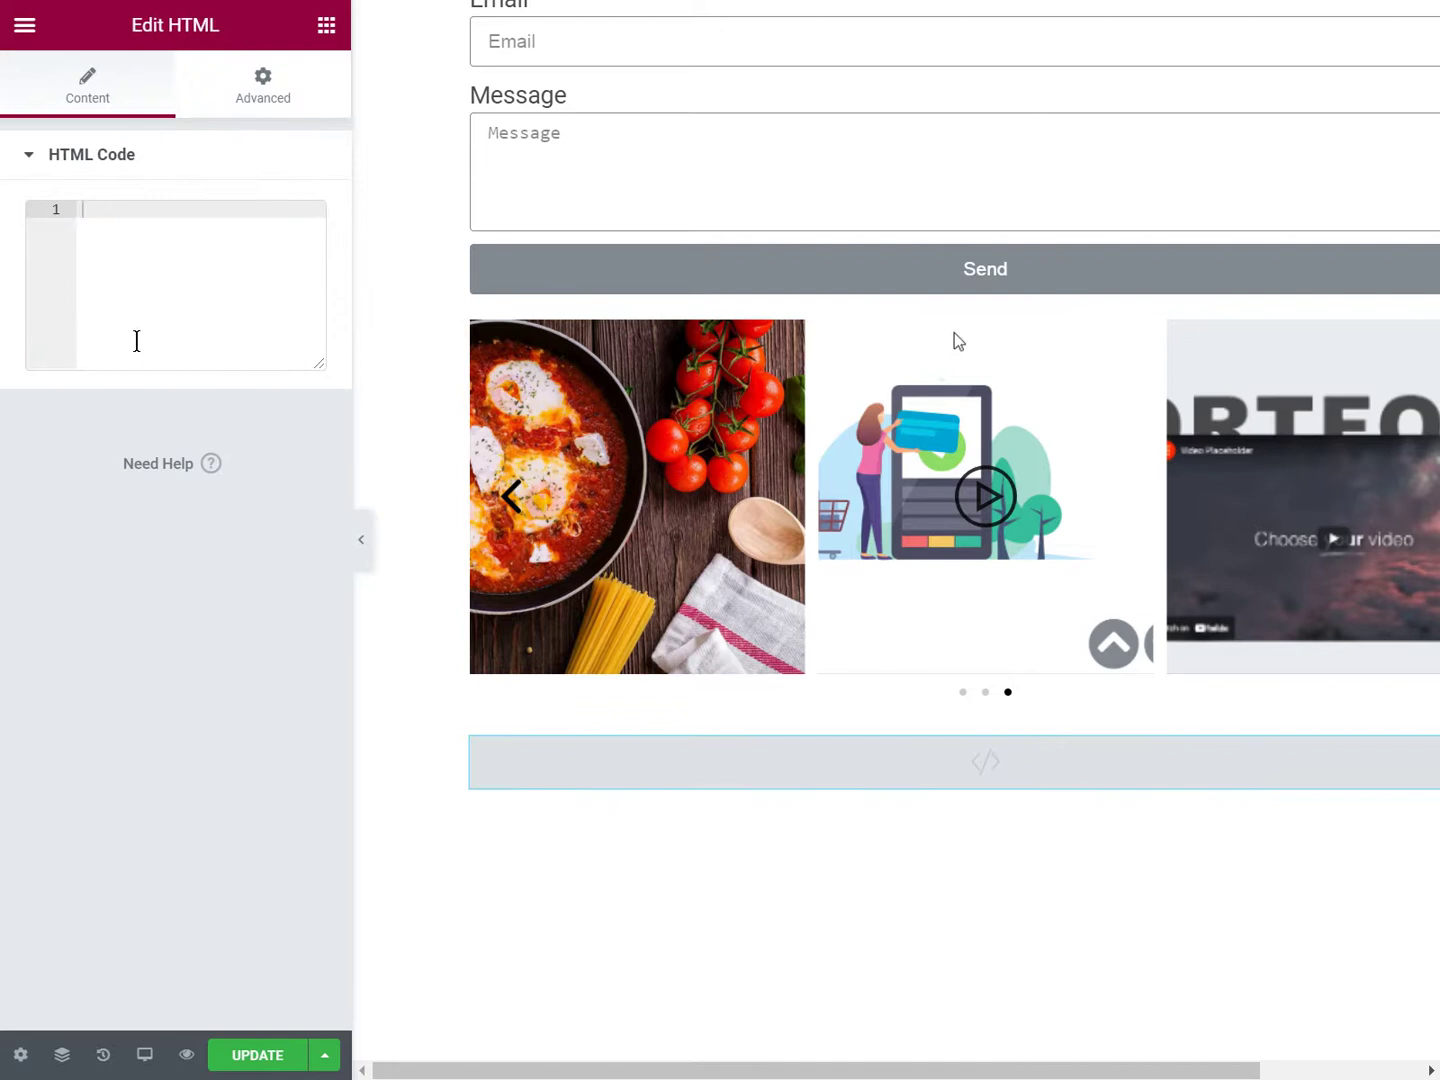
pyautogui.click(163, 315)
pyautogui.write('<sty')
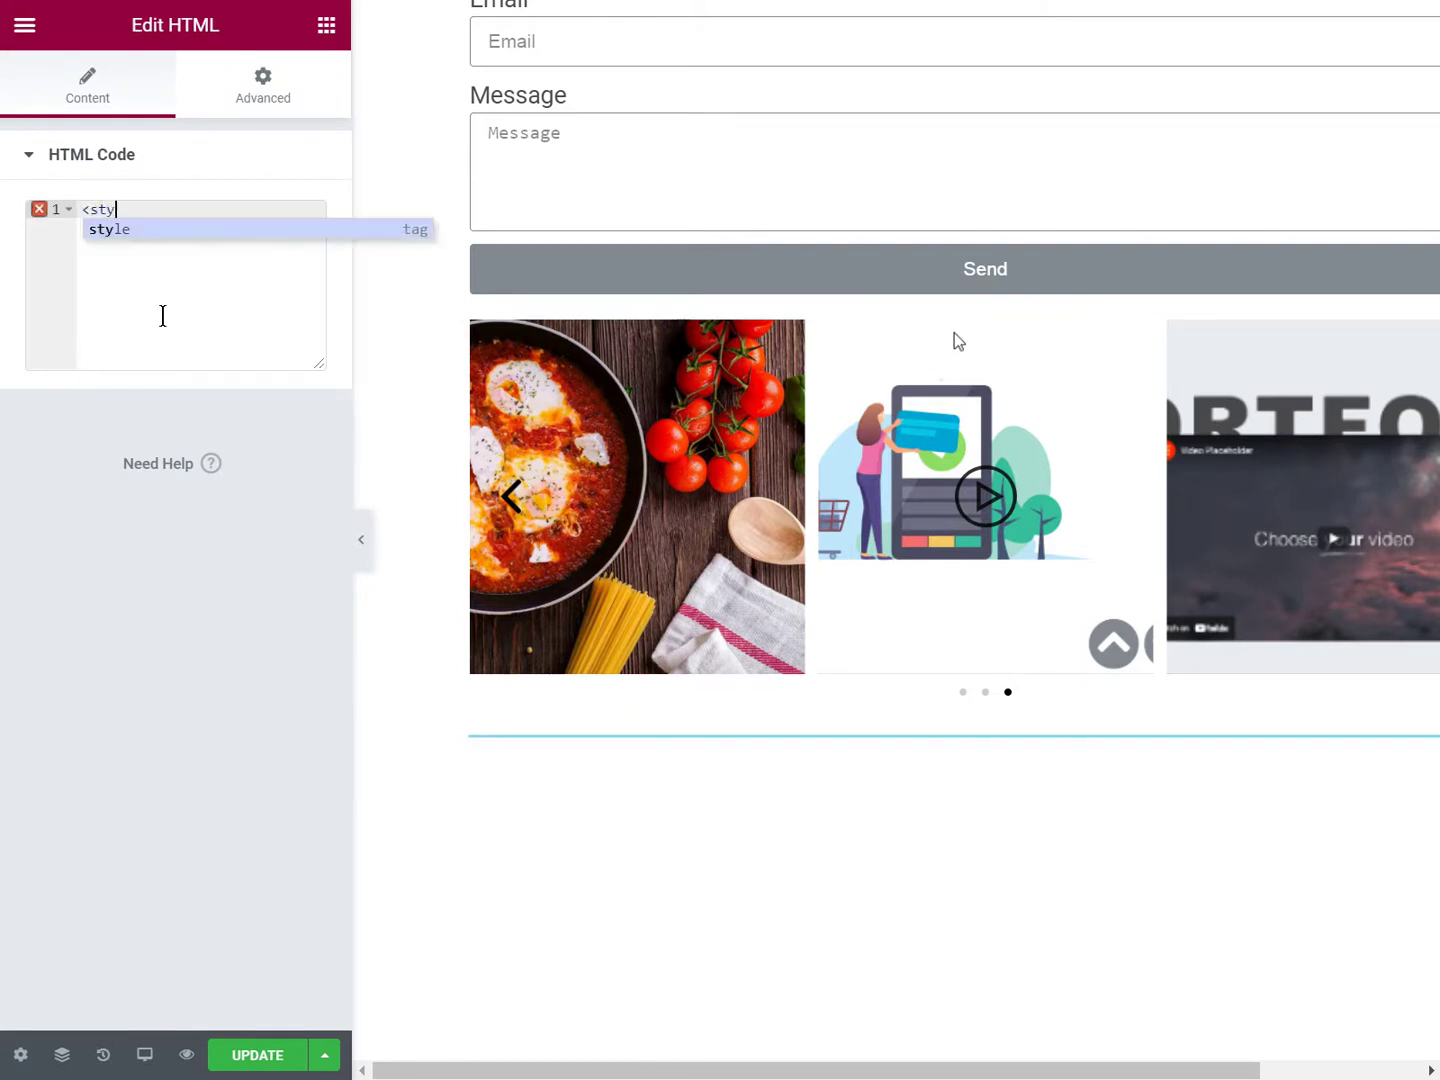
pyautogui.write('le')
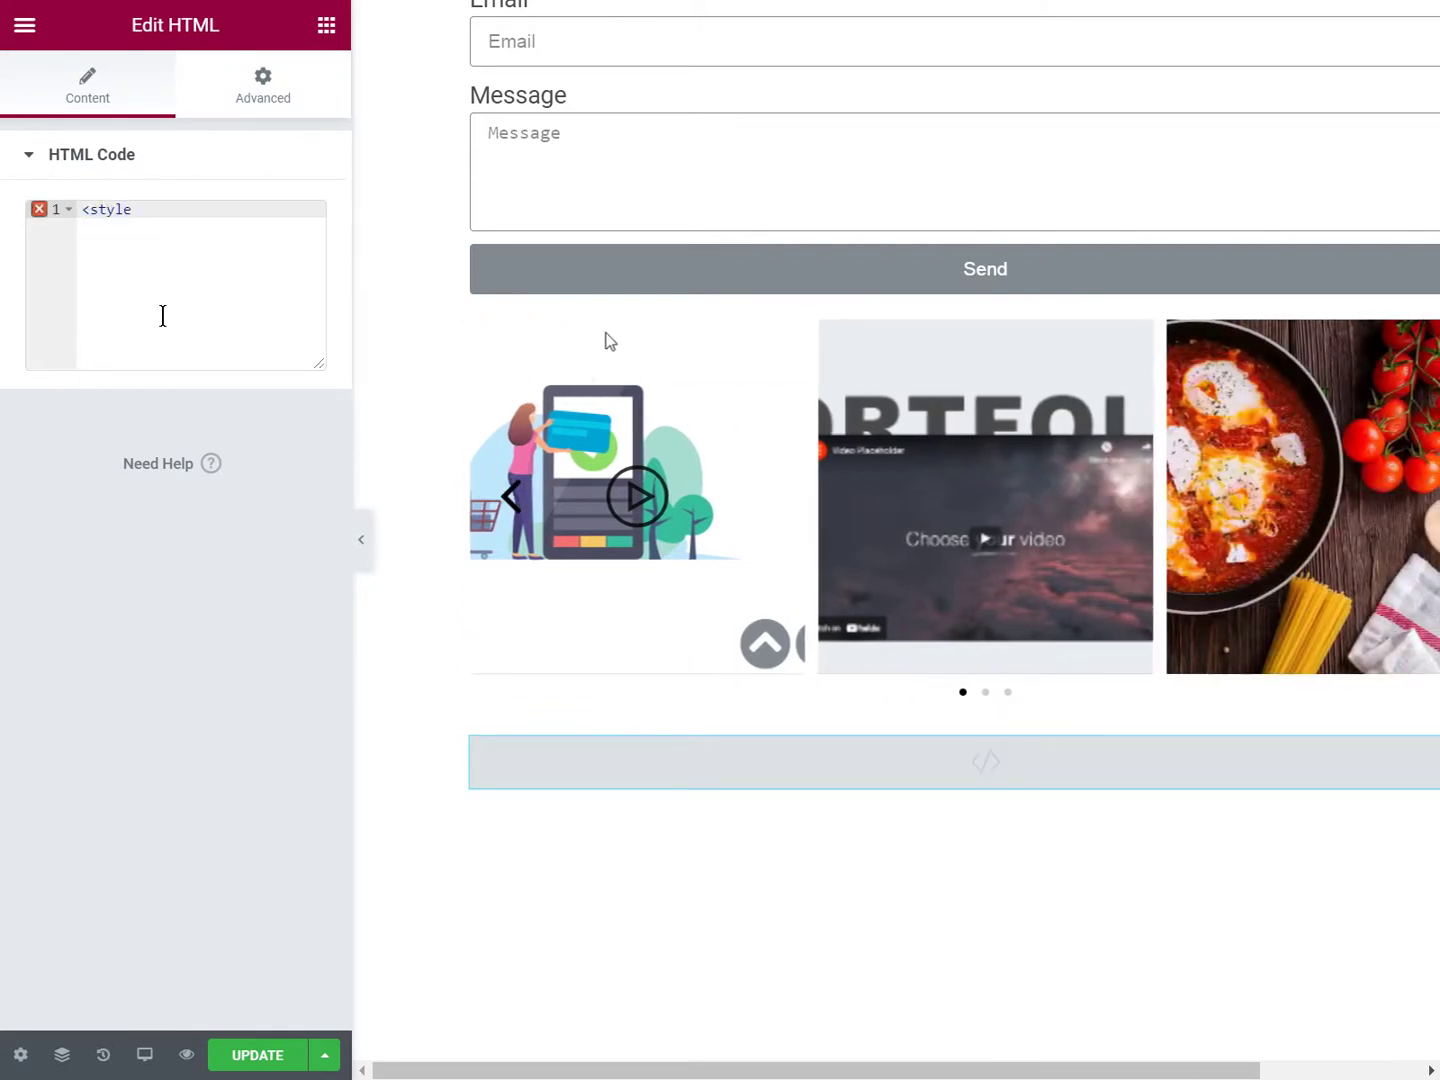
pyautogui.write('>')
pyautogui.press('Return')
pyautogui.press('Return')
pyautogui.write('body .elementor-section .elementor-carousel-image-overlay {     background-color: transparent;     color: black;     font-size: 23px;     height:30px;     top:107%;     transform:none!important; }  body .elementor-section .swiper-slide {     overflow: visible; }  body .elementor-section .swiper-container {     padding-bottom: 90px; }')
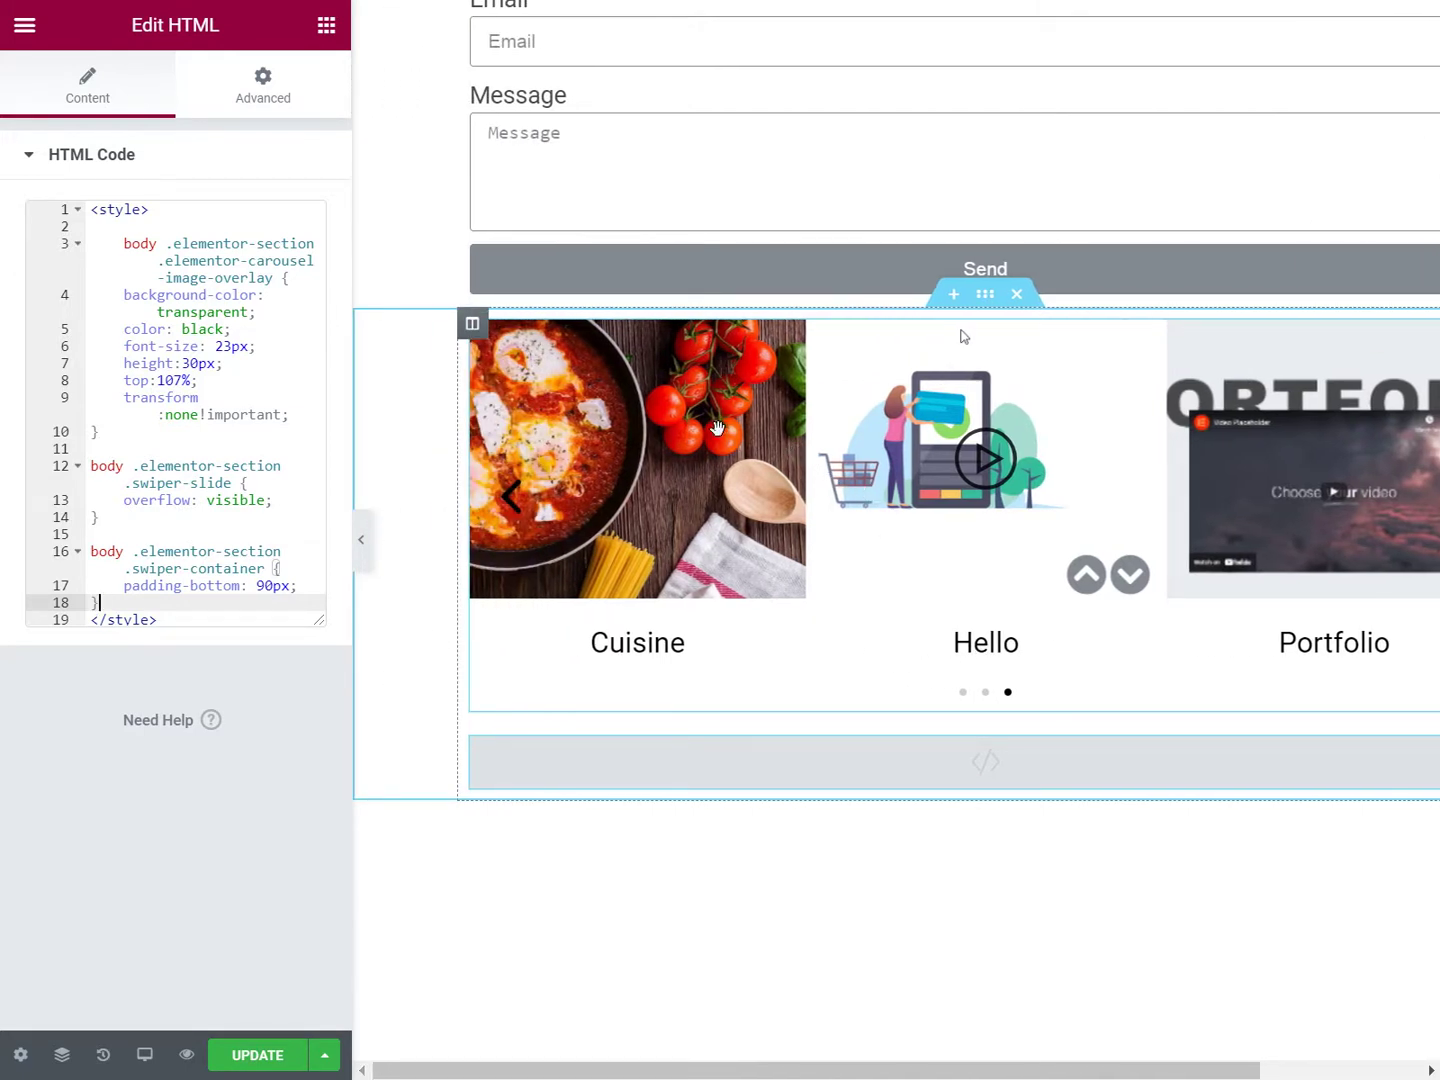
# Select the Media Carousel and enter .captioncarousel in its CSS Classes field.
pyautogui.click(780, 415)
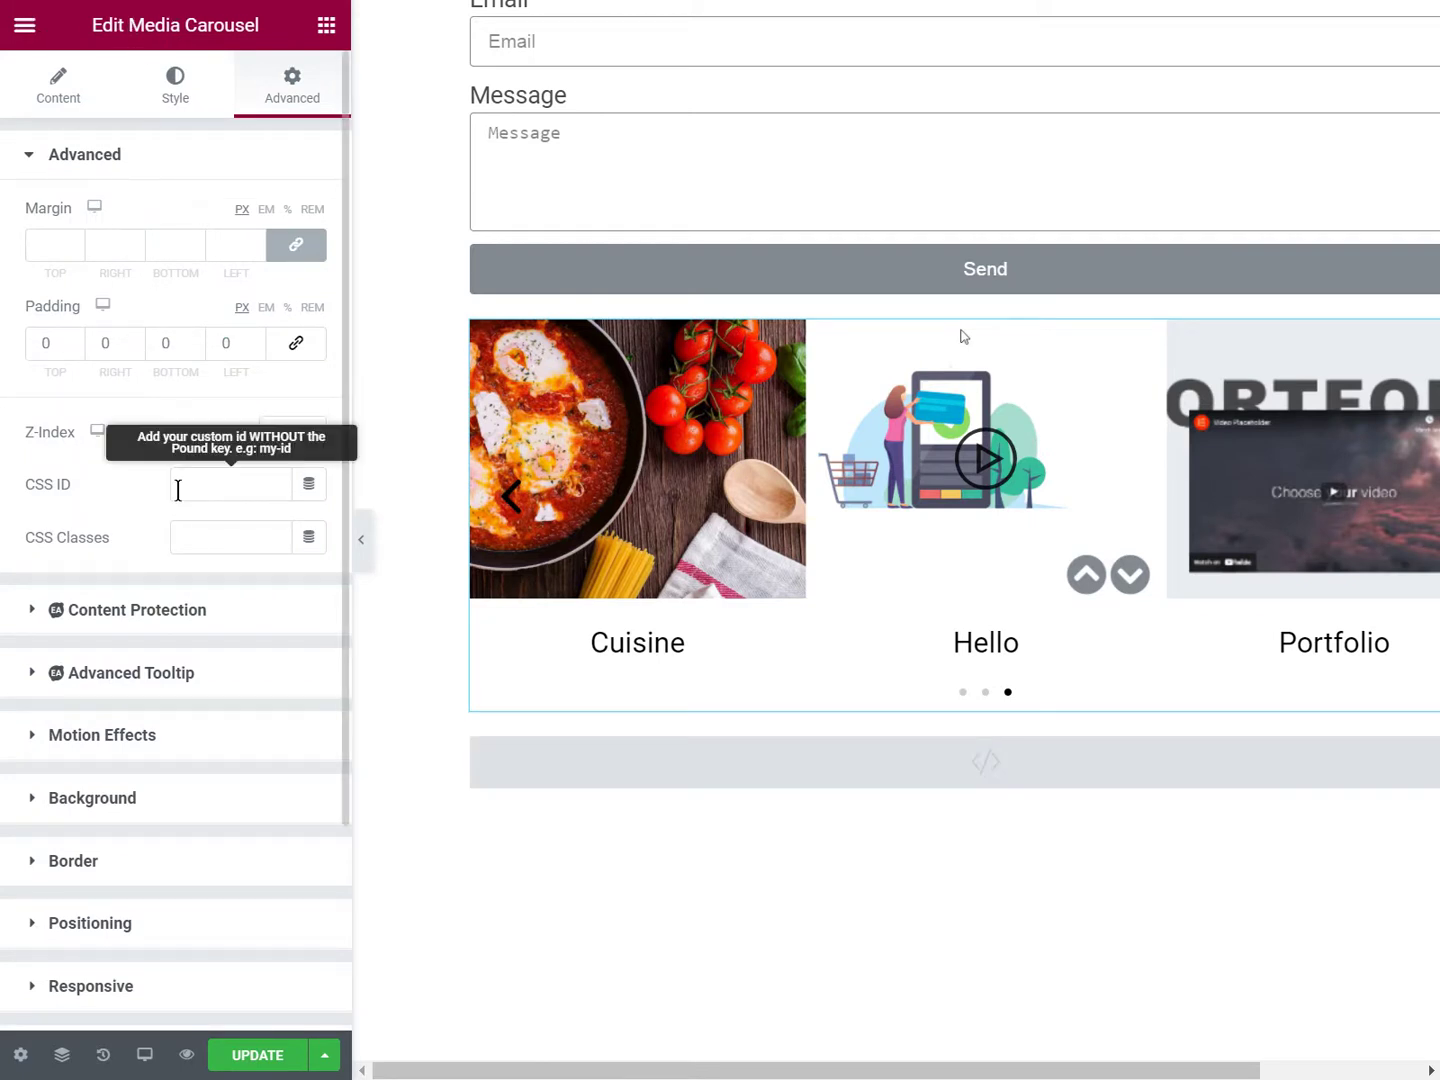
pyautogui.click(216, 531)
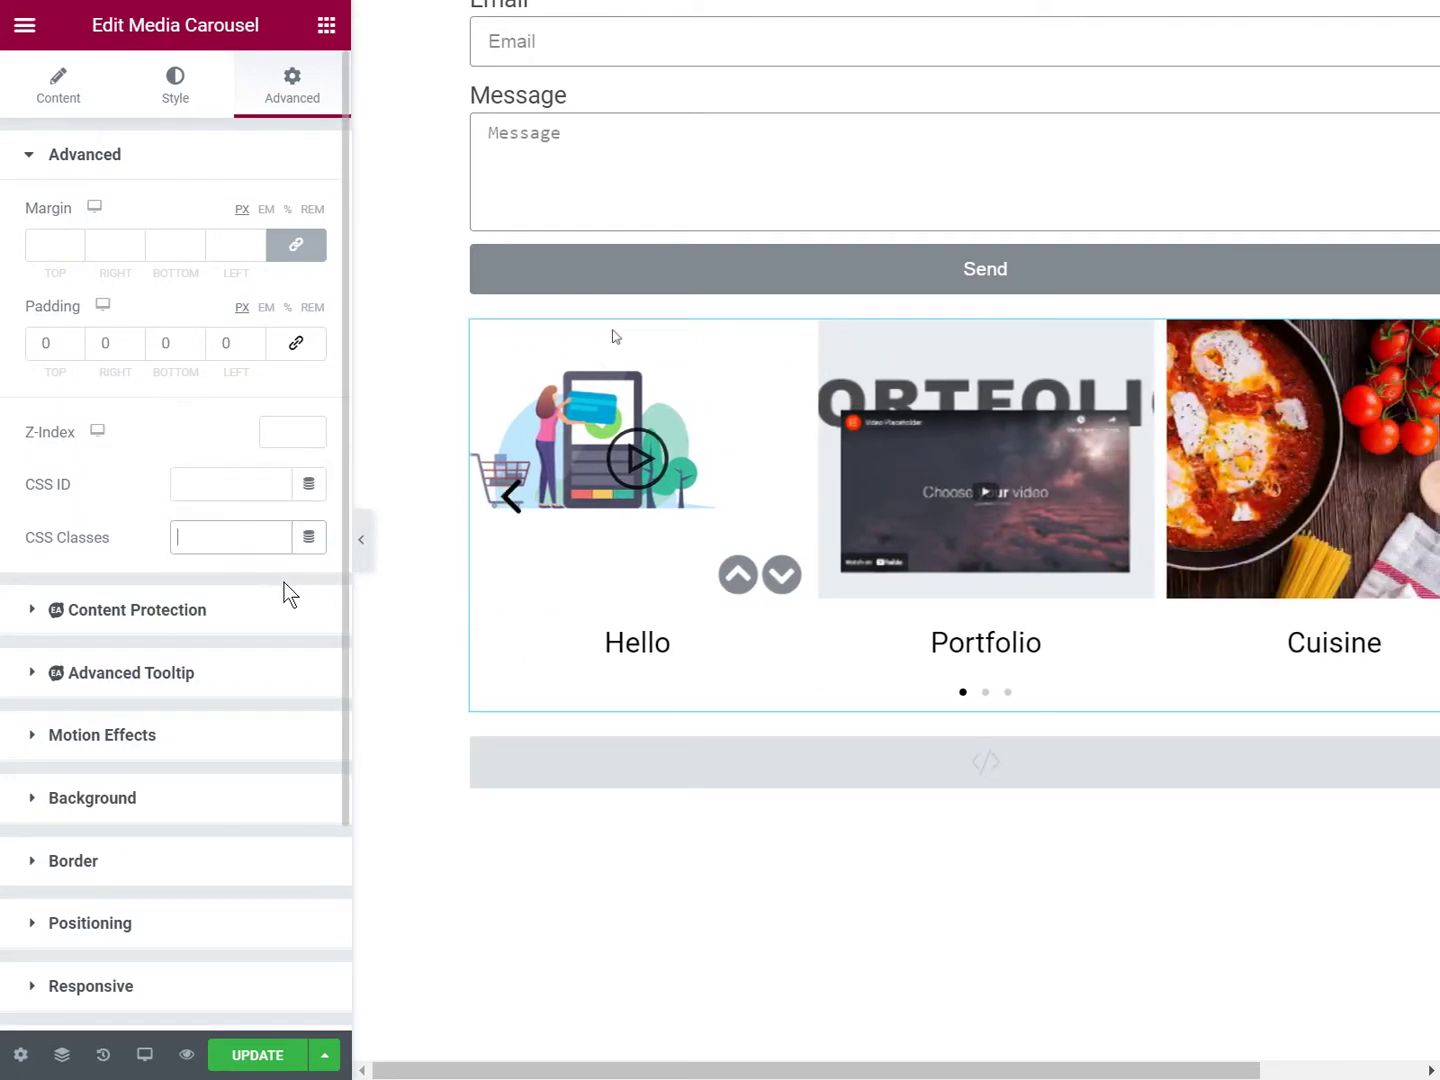
pyautogui.write('.')
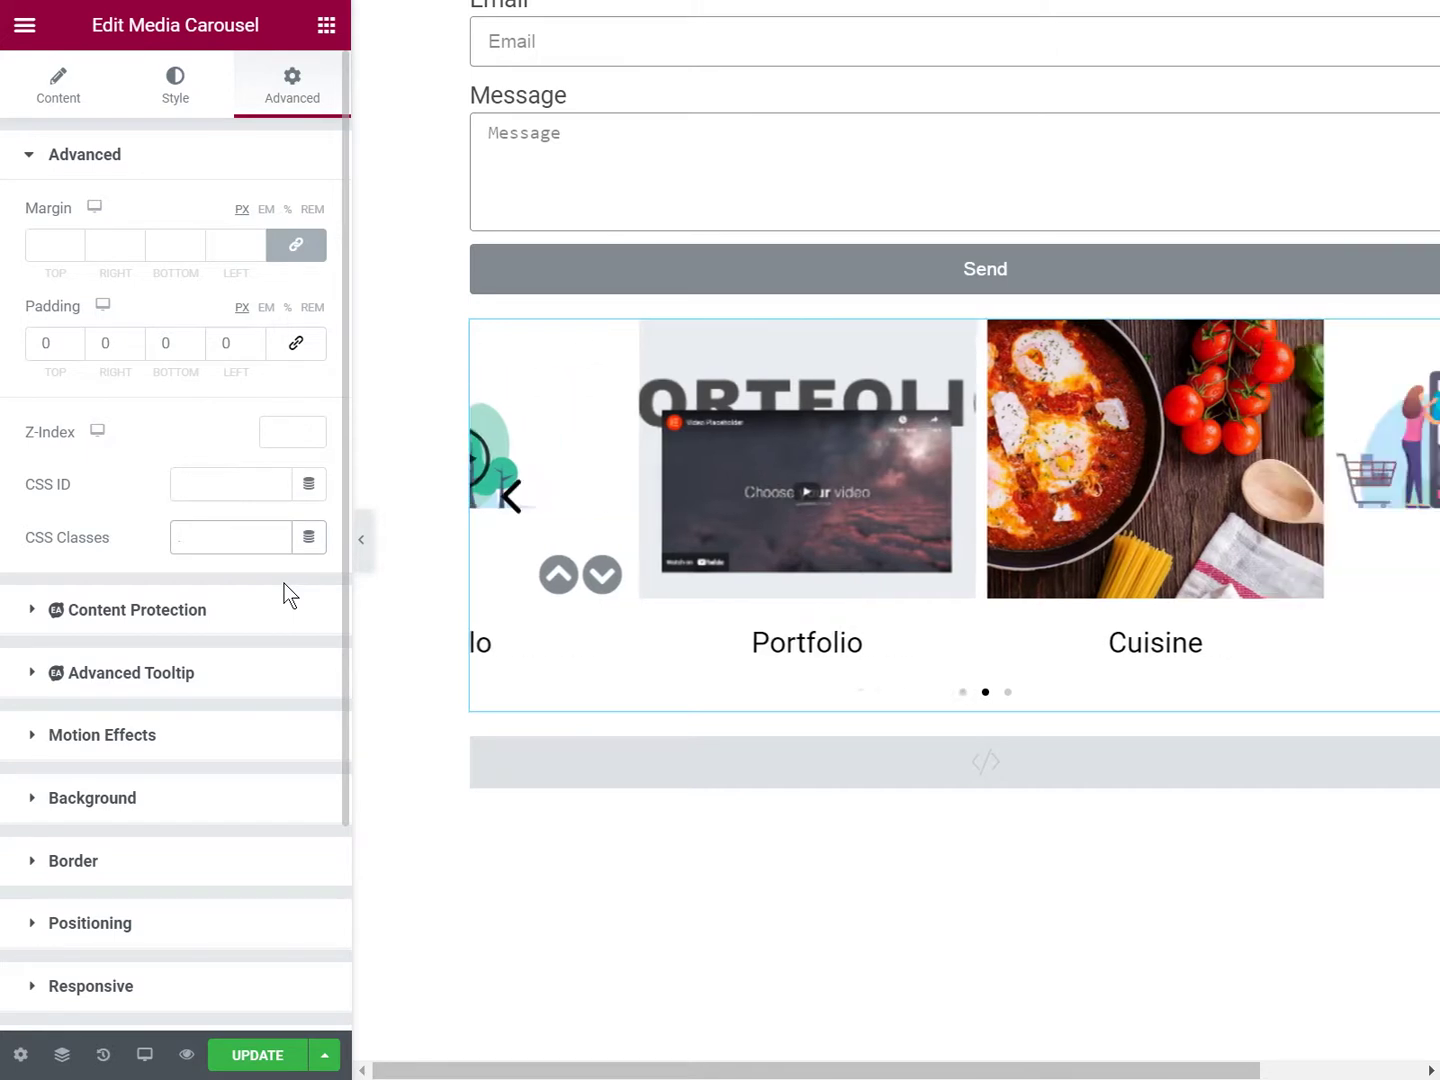
pyautogui.write('caption')
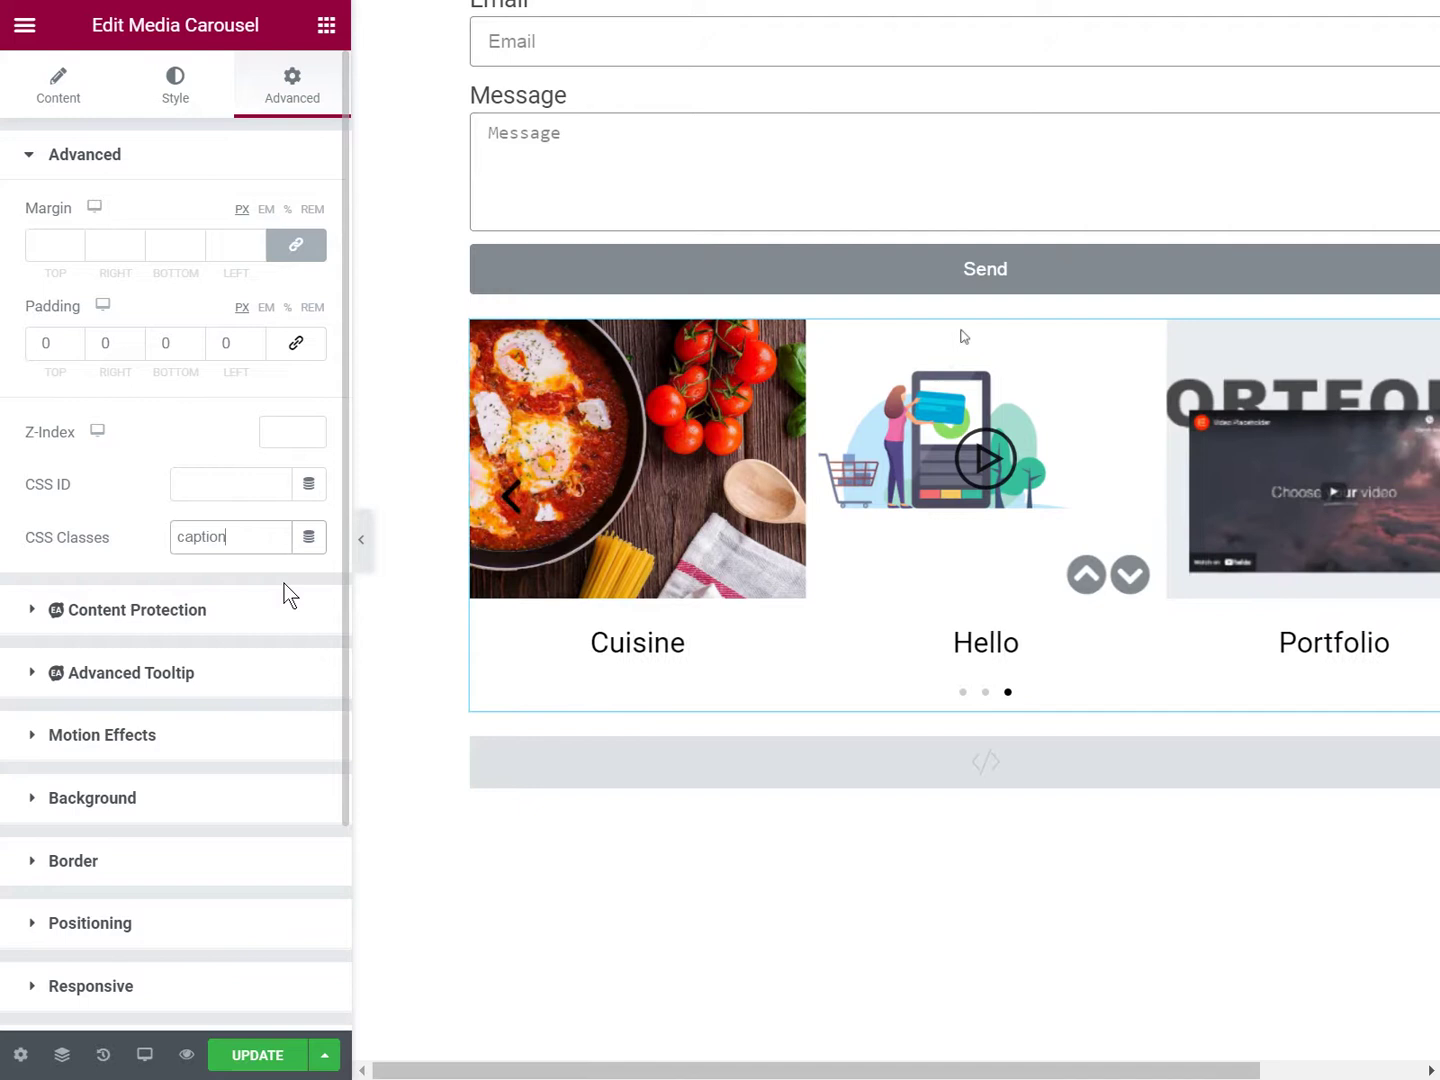
pyautogui.write('carousel')
pyautogui.hotkey('ctrl', 'a')
# Insert .captioncarousel after .elementor-section in the HTML widget's first caption rule.
pyautogui.click(751, 752)
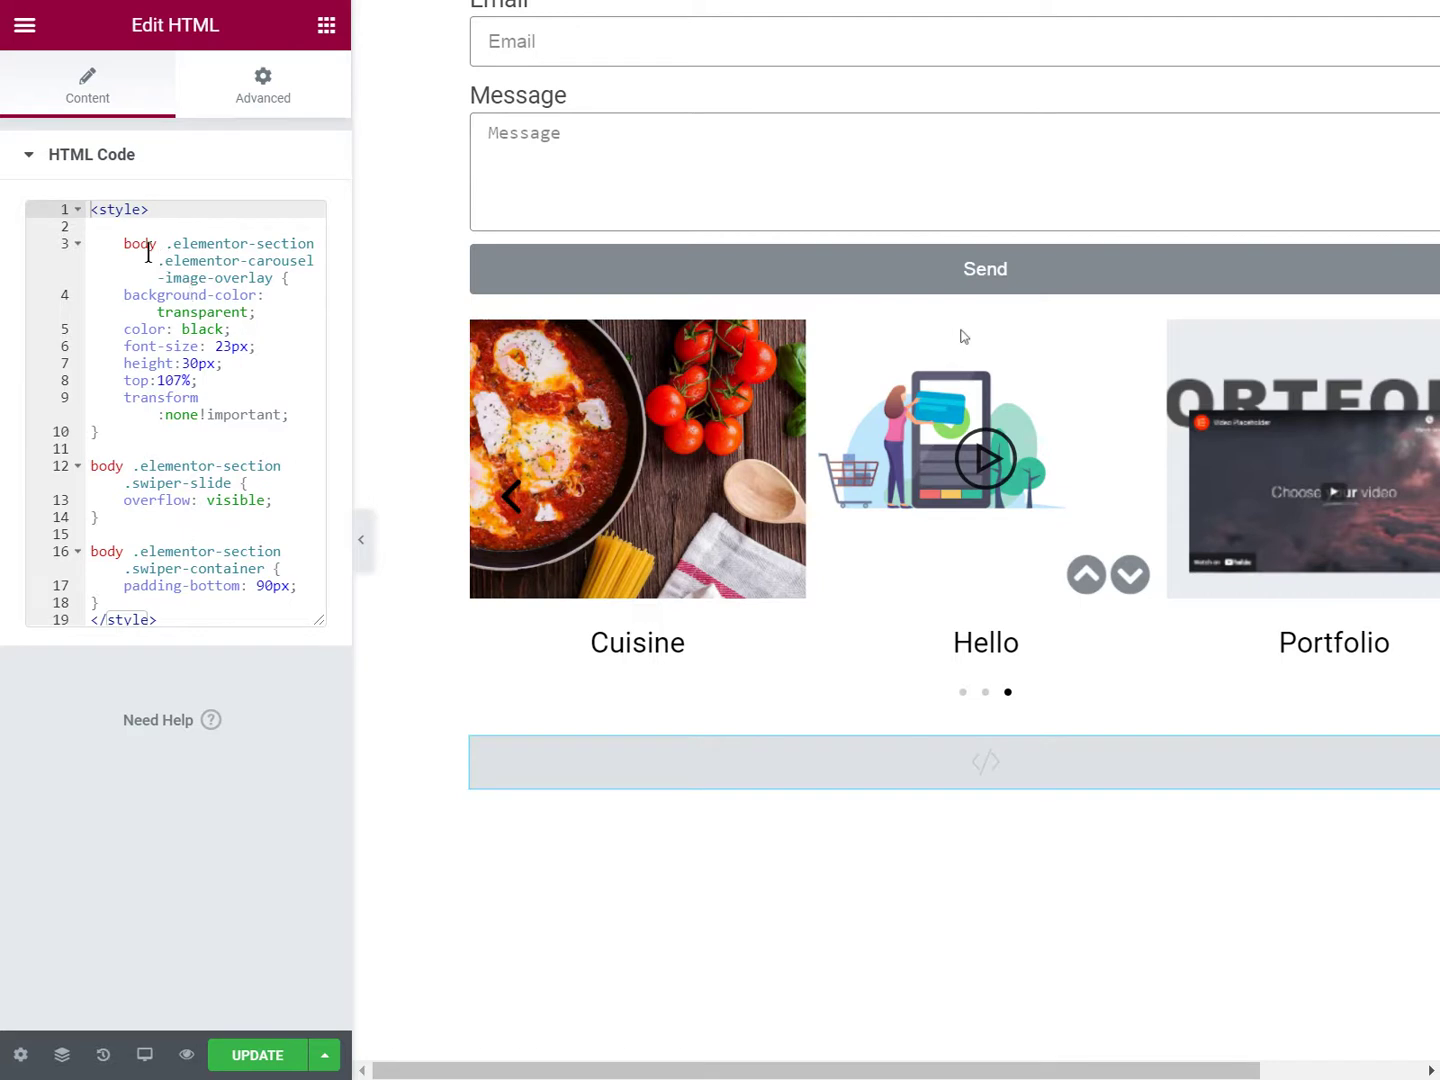
pyautogui.click(310, 227)
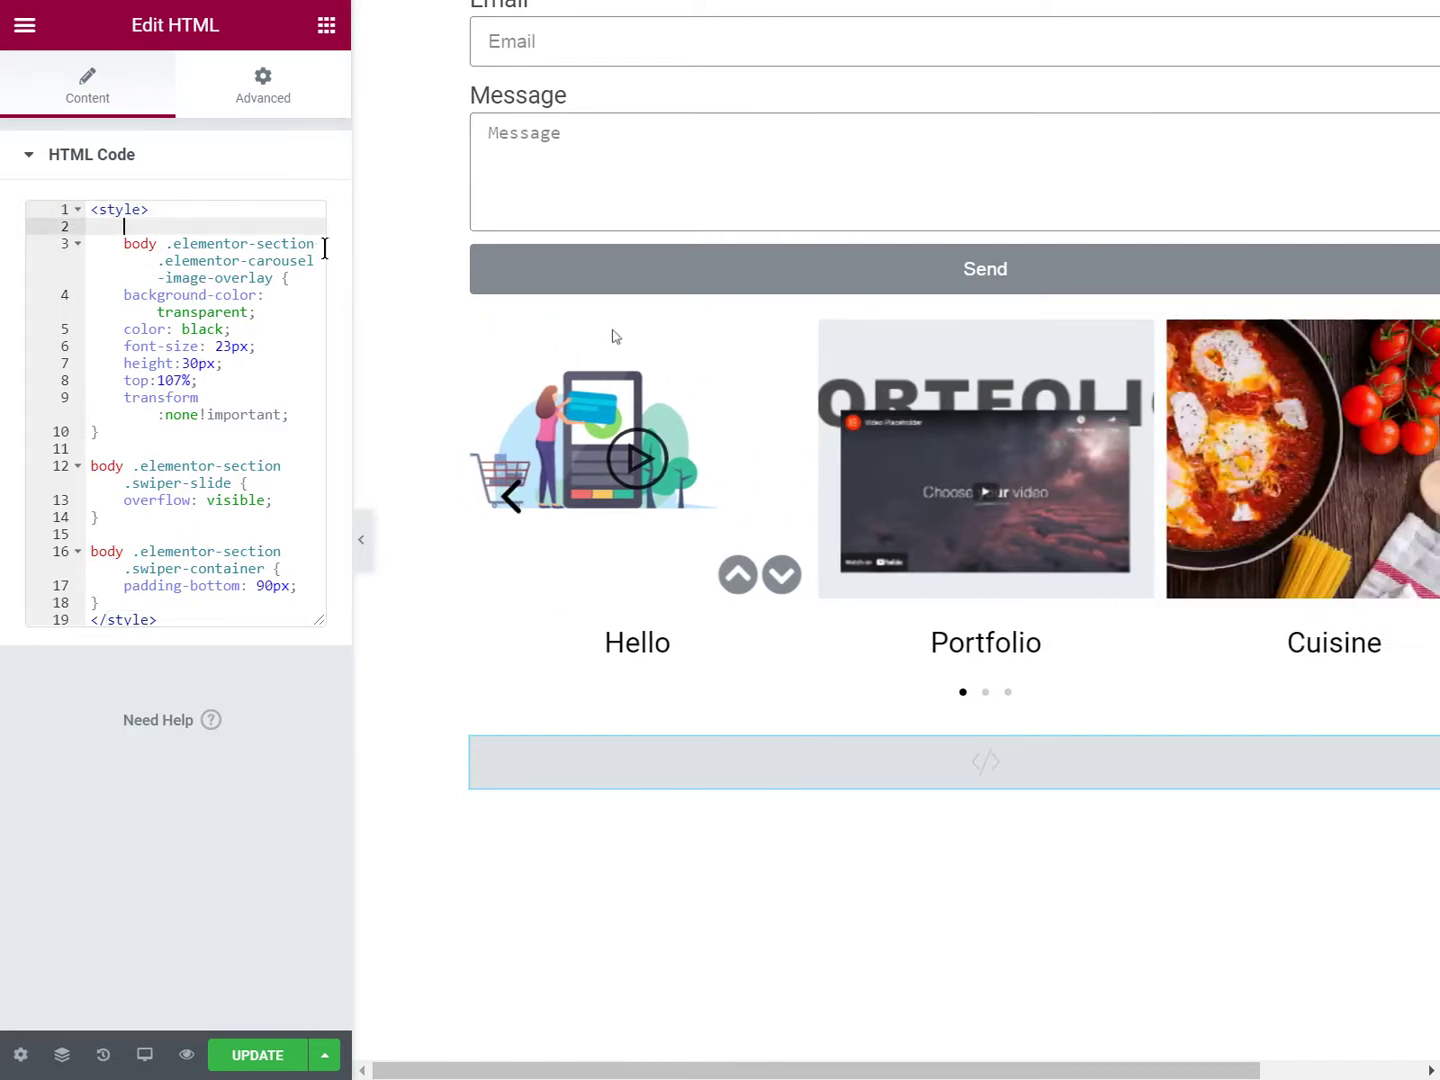
pyautogui.click(306, 244)
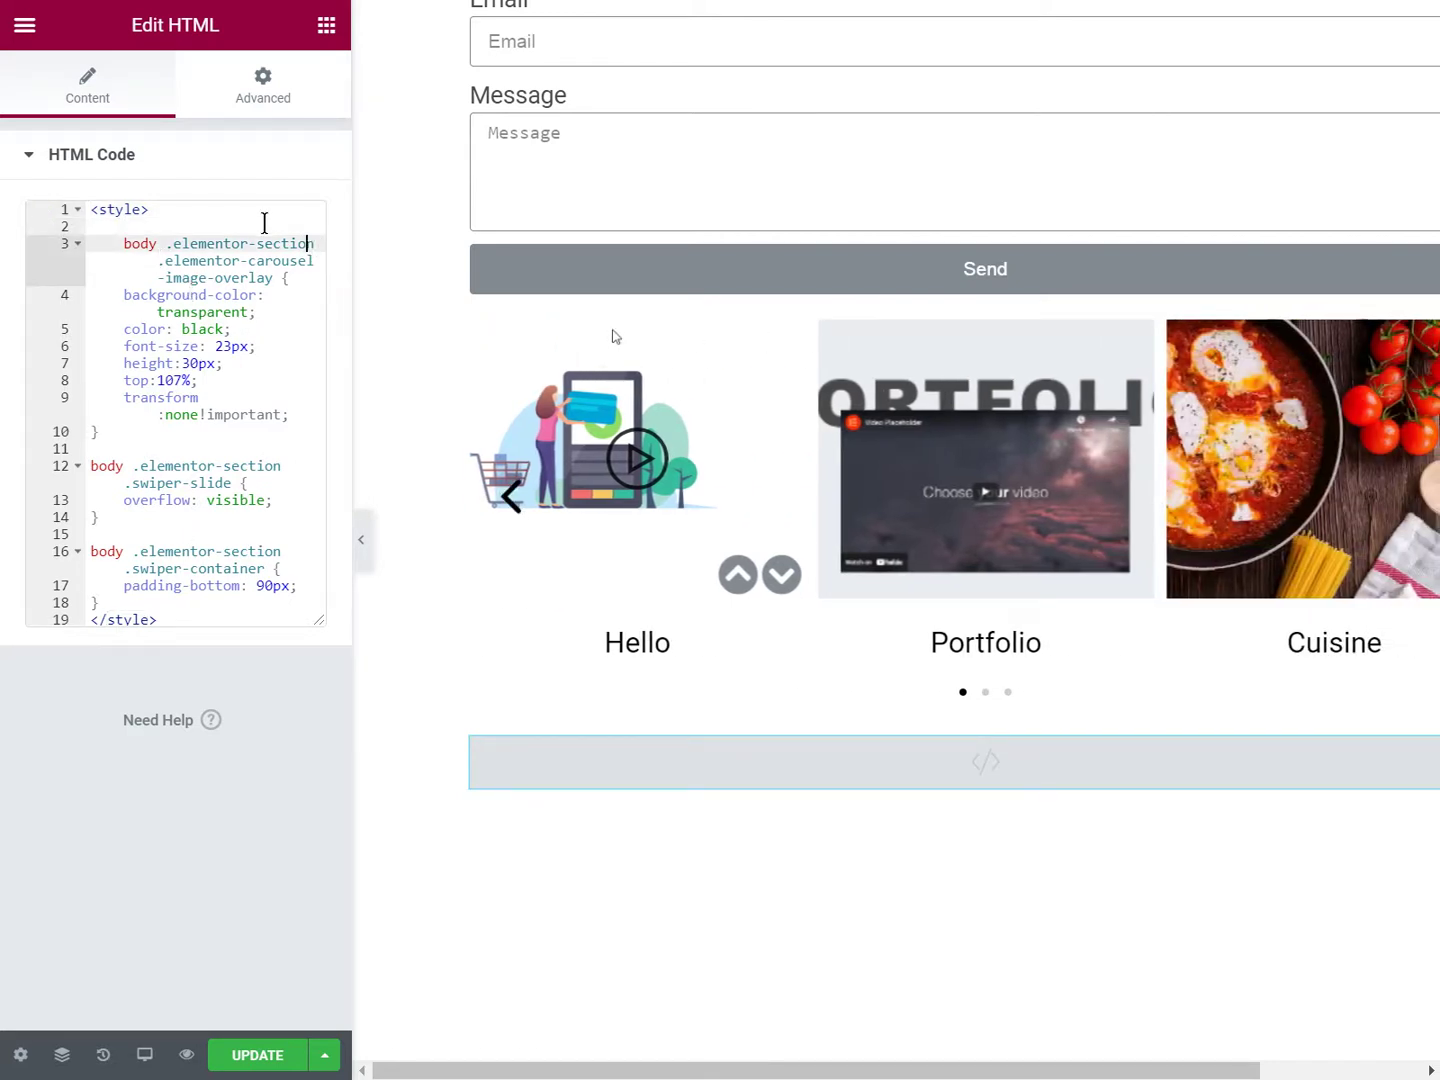
pyautogui.write('.captioncarousel')
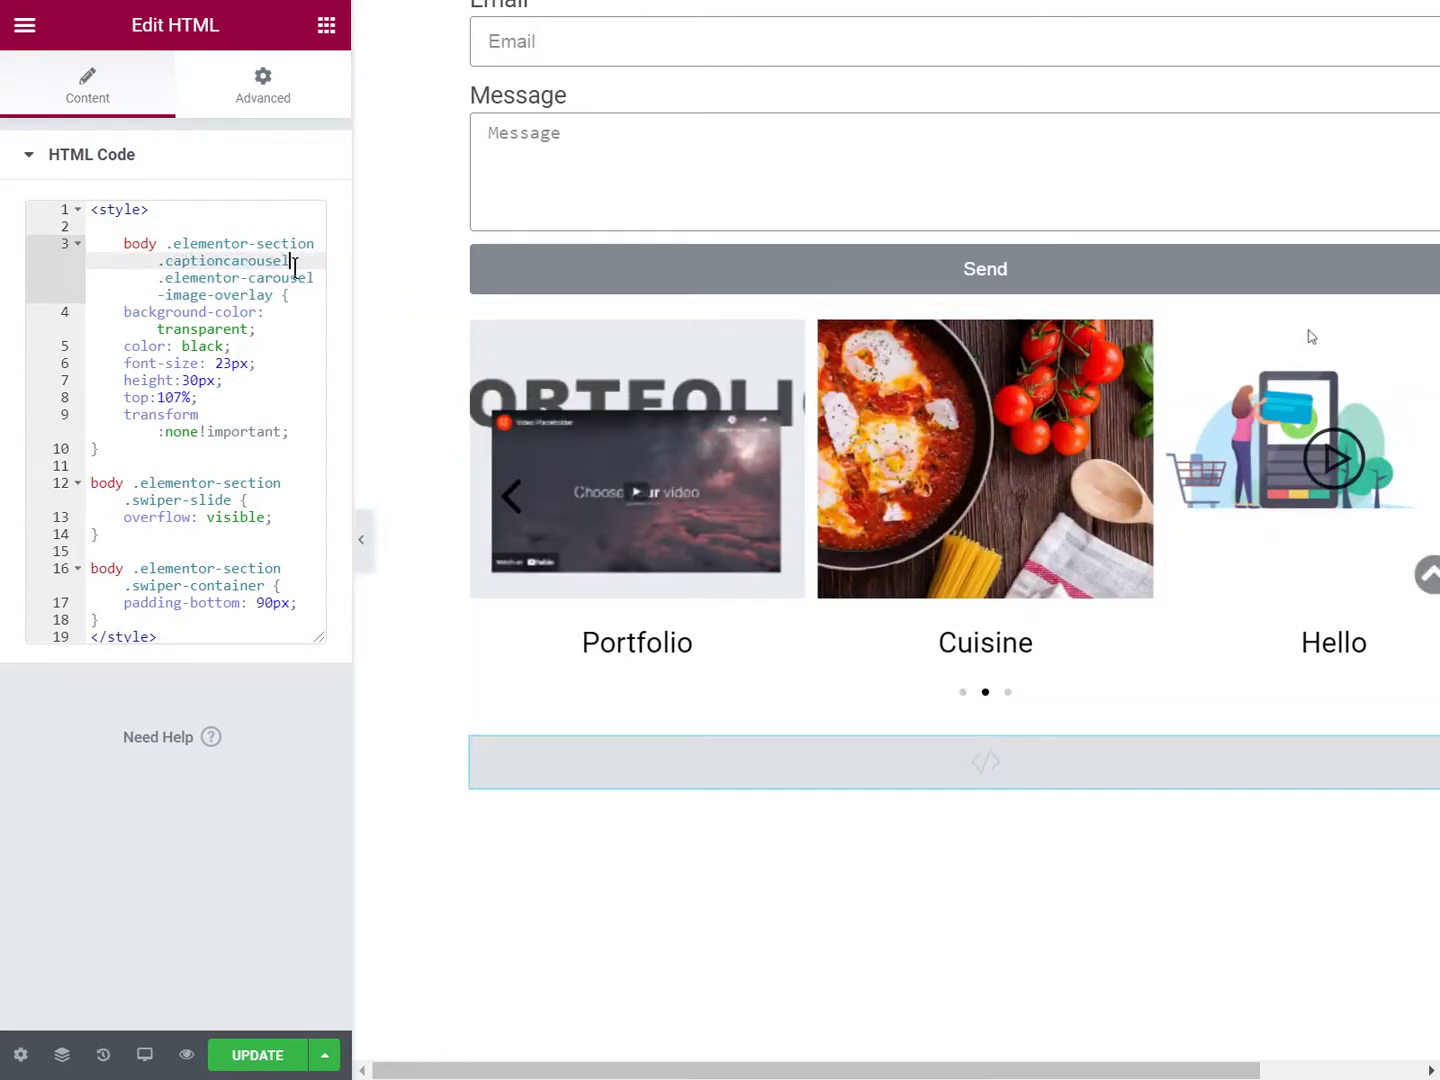
pyautogui.moveTo(290, 260); pyautogui.dragTo(153, 260)
pyautogui.hotkey('ctrl', 'c')
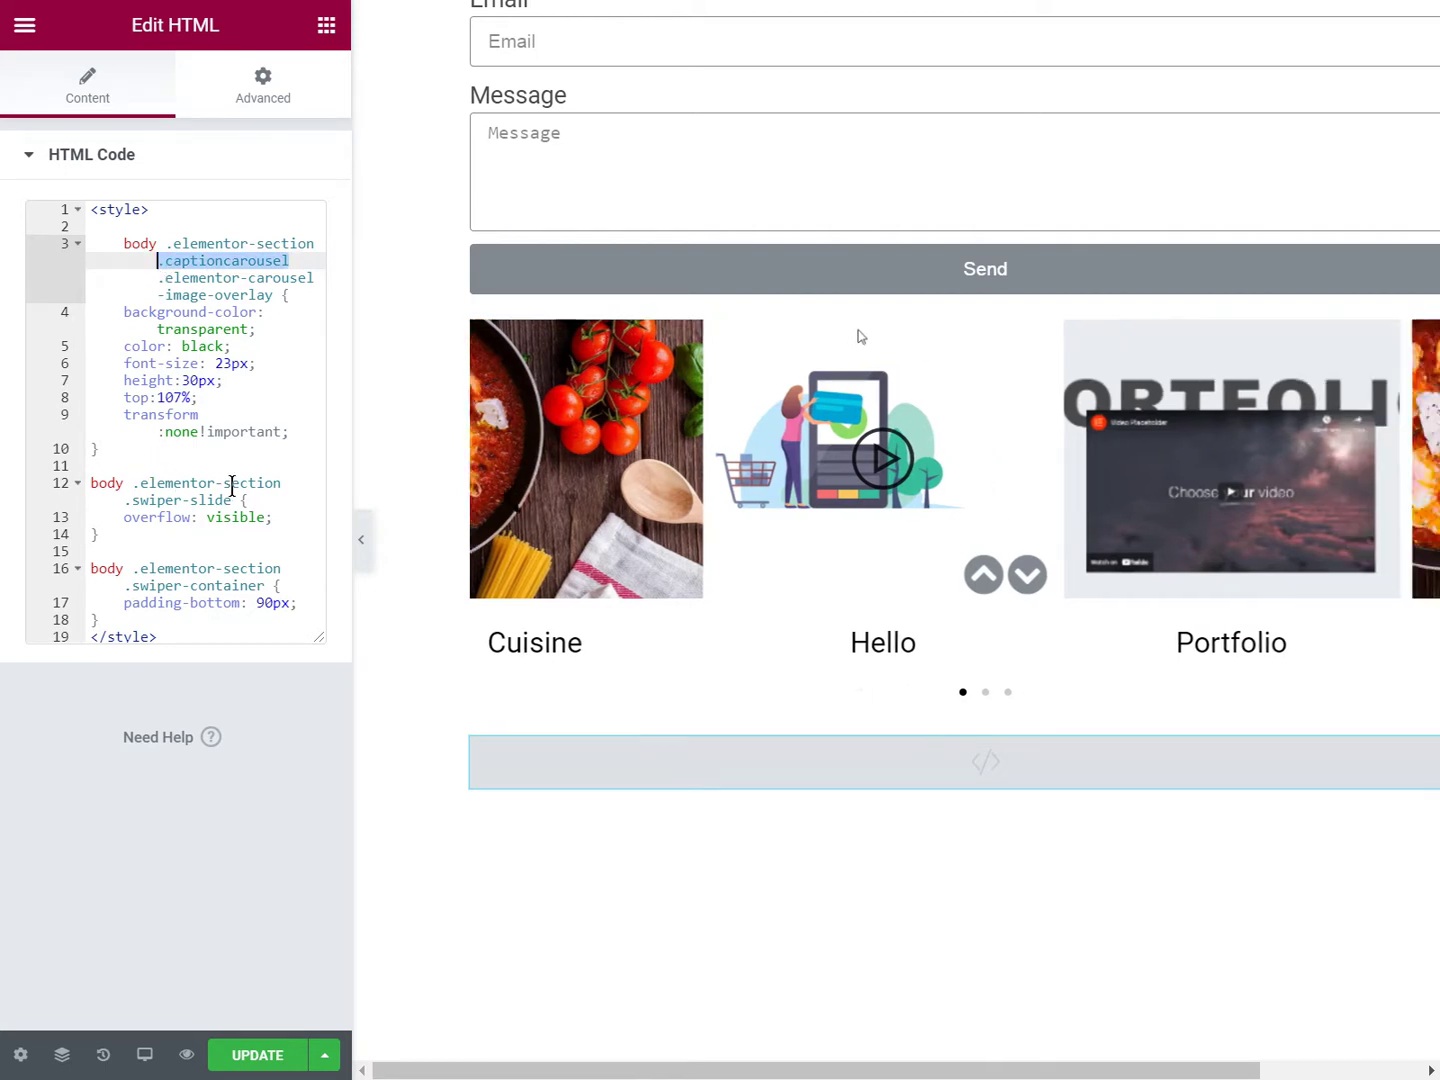
# Paste .captioncarousel into the swiper-slide and swiper-container rules, removing the extra space.
pyautogui.click(321, 491)
pyautogui.hotkey('ctrl', 'v')
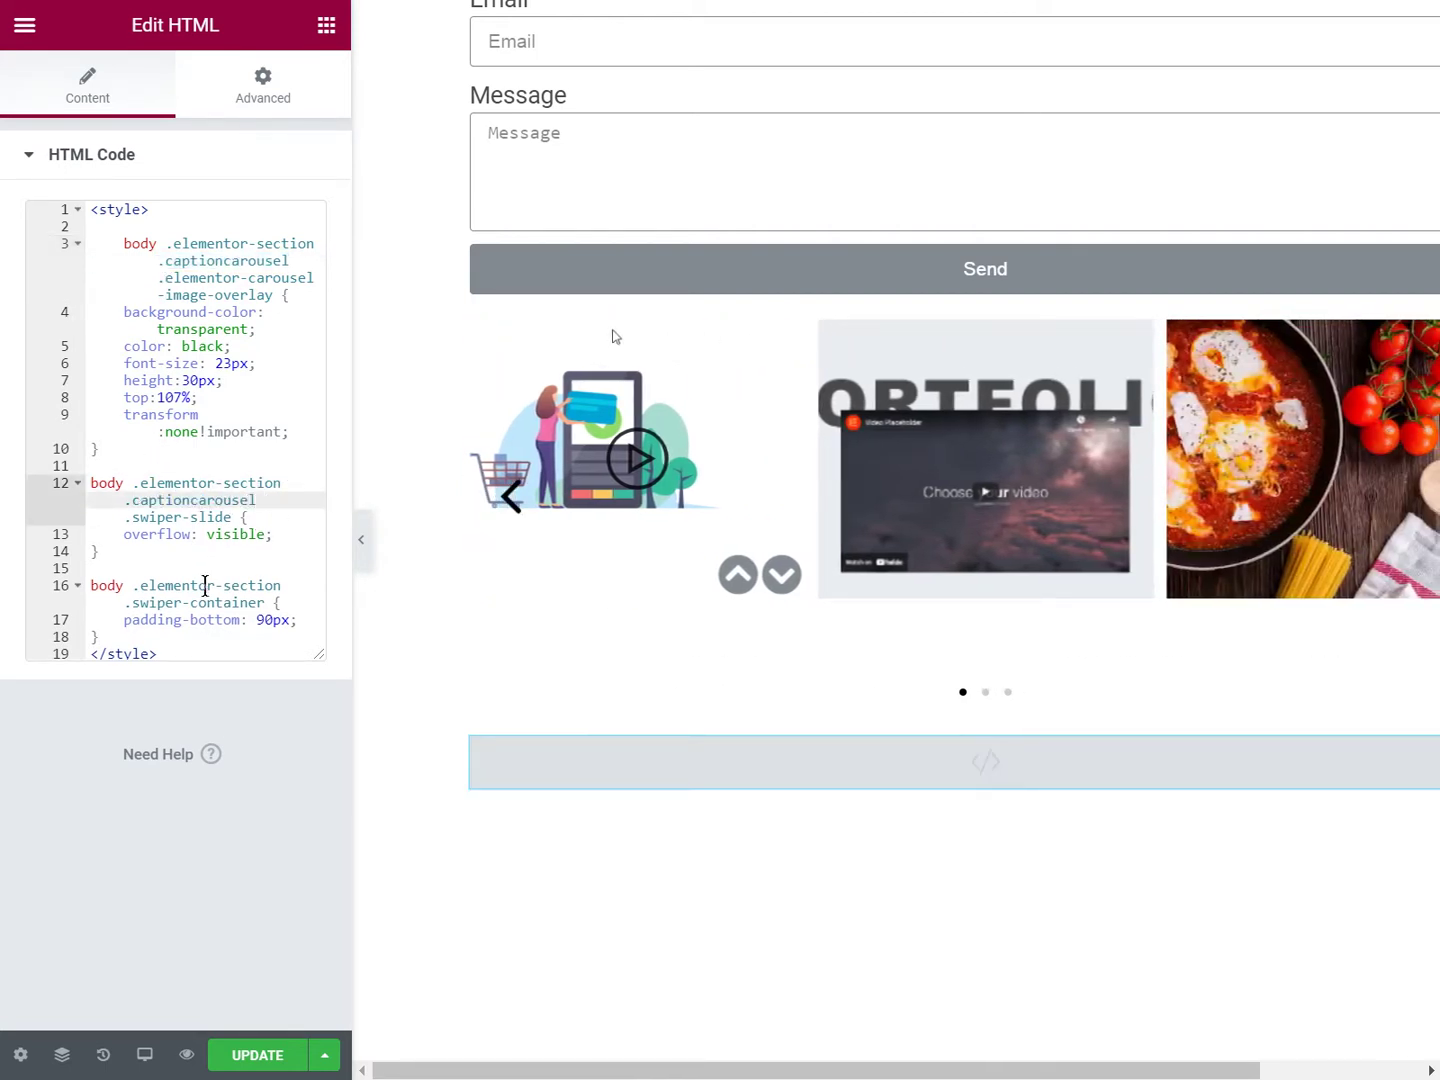
pyautogui.click(283, 587)
pyautogui.hotkey('ctrl', 'v')
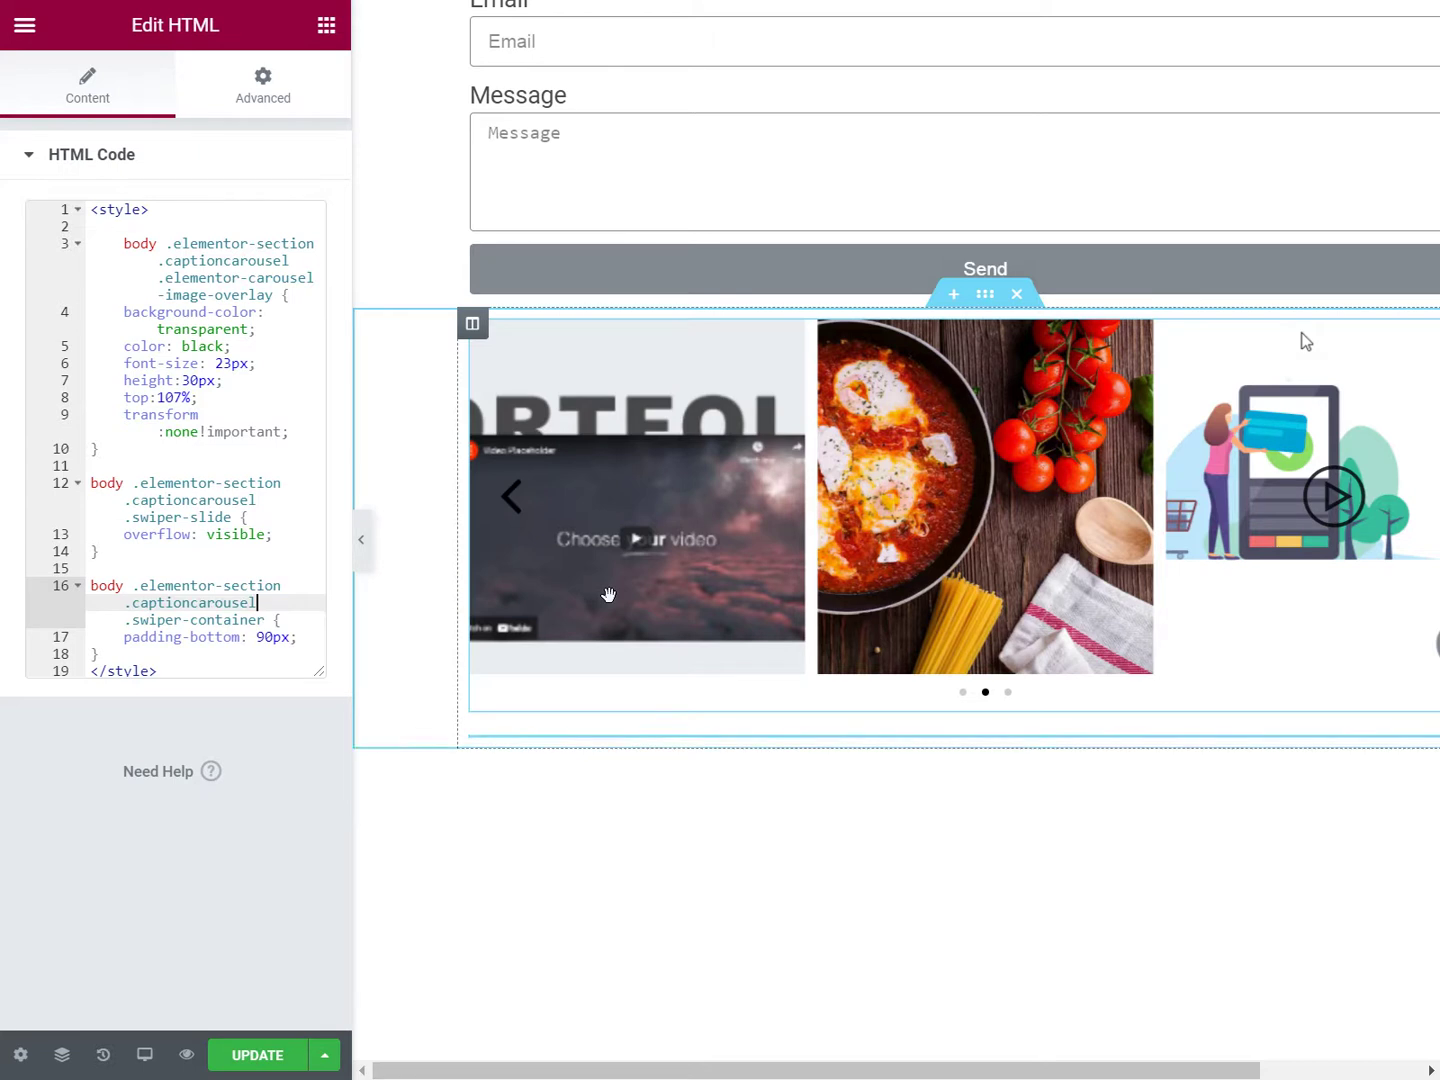
pyautogui.press('BackSpace')
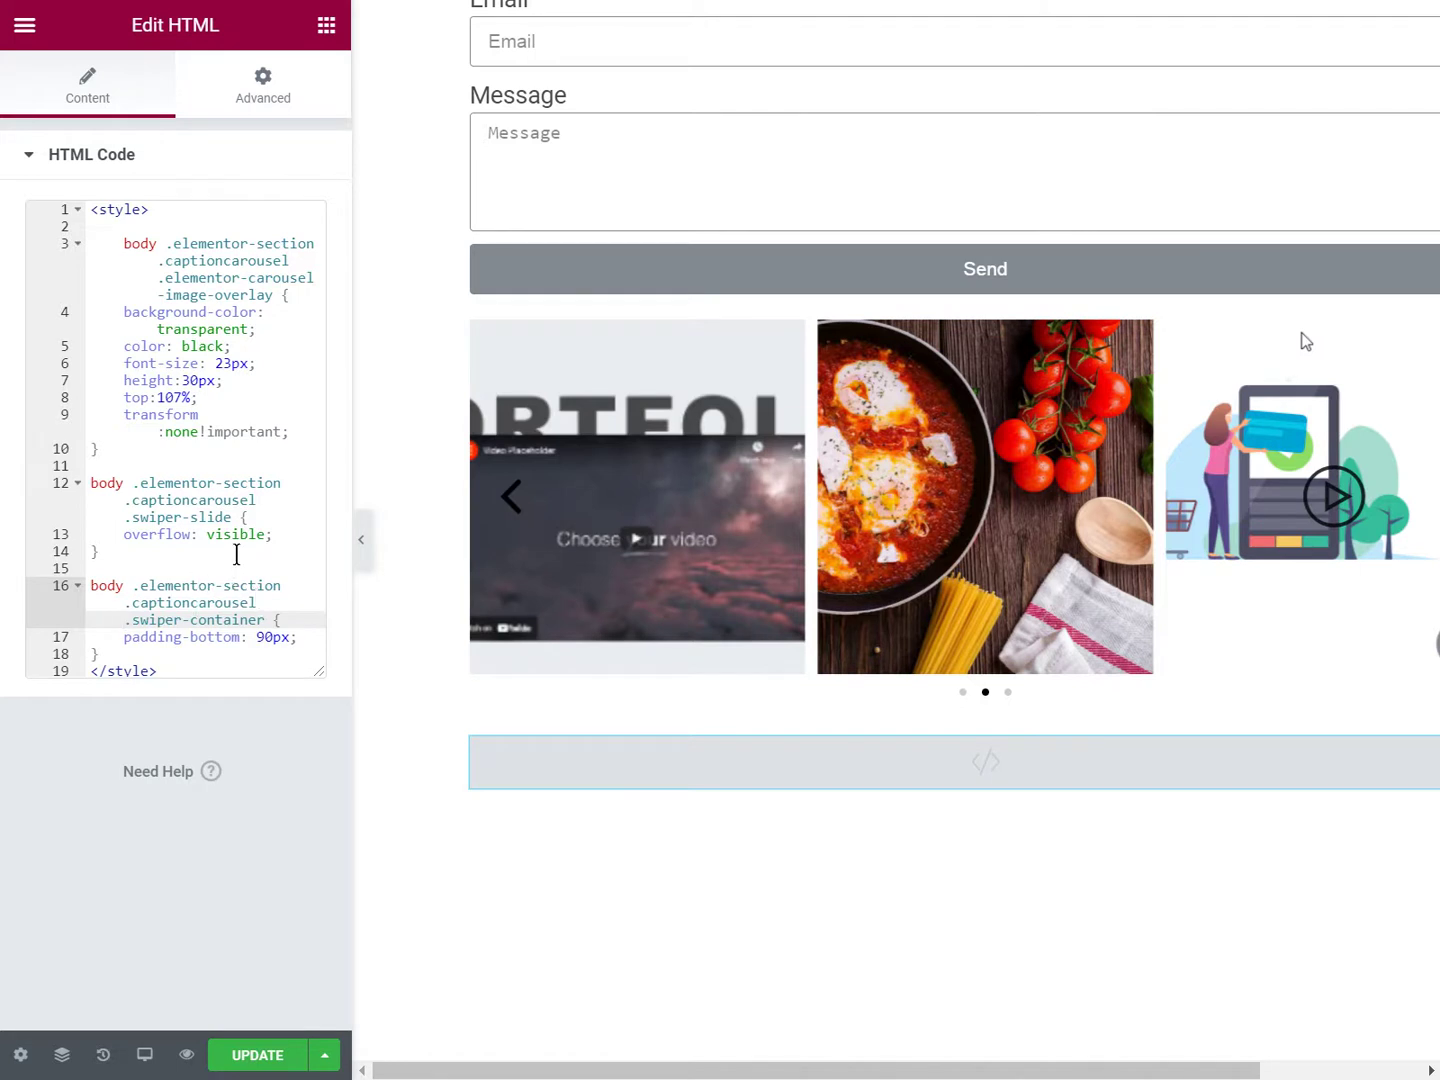
pyautogui.click(281, 478)
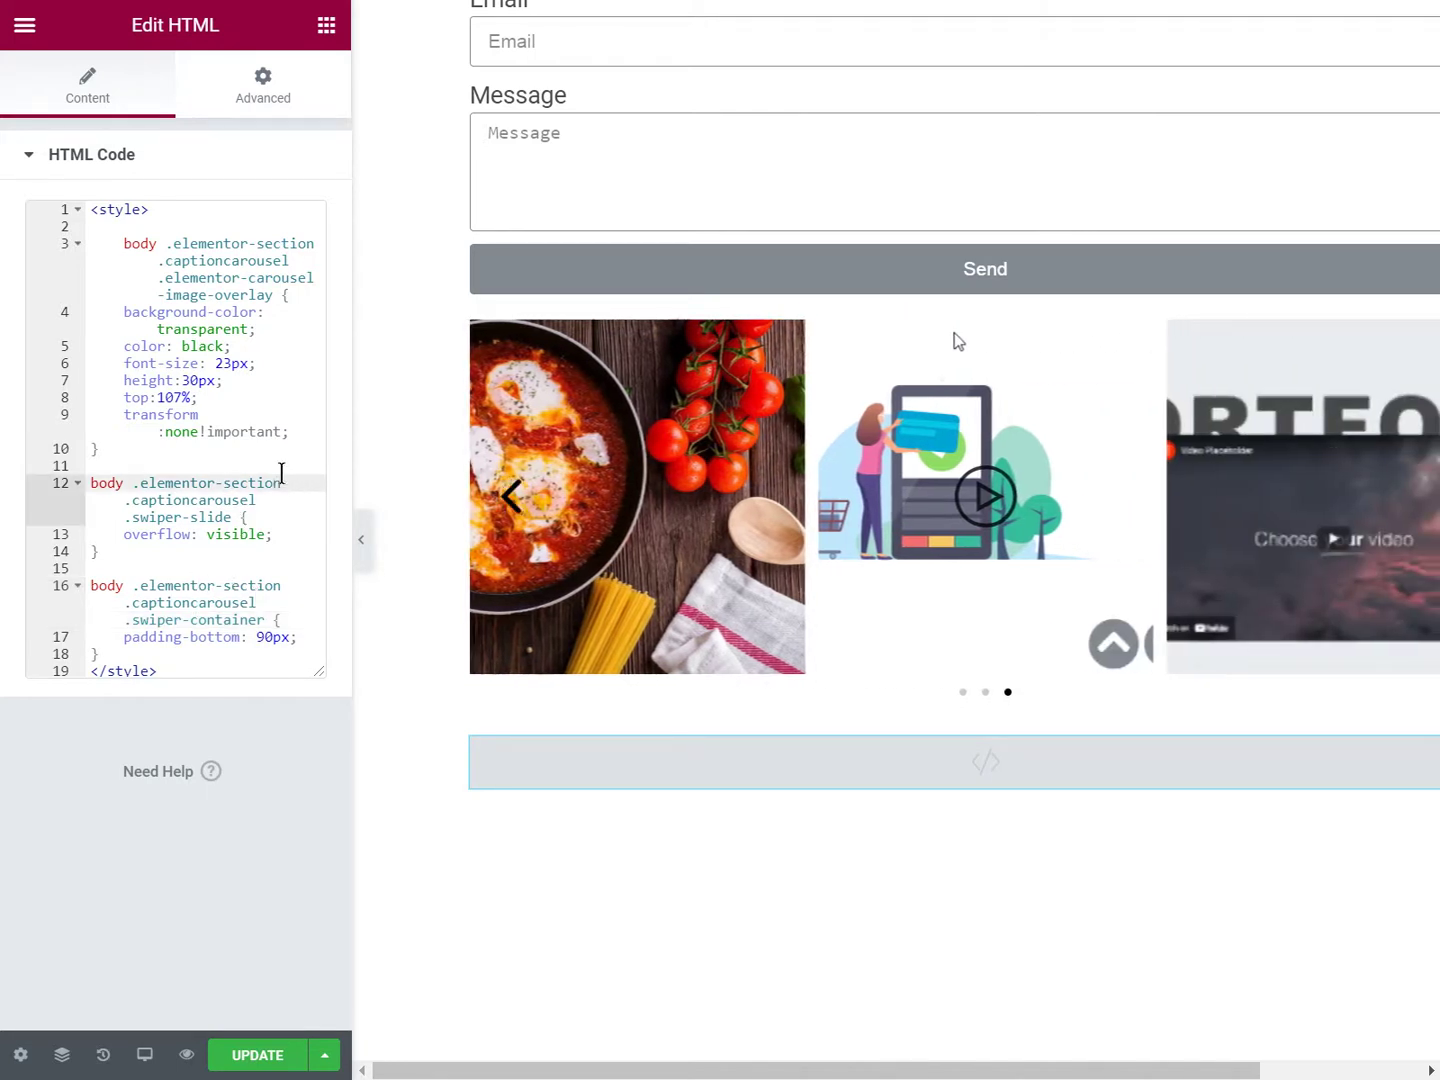
pyautogui.press('Up')
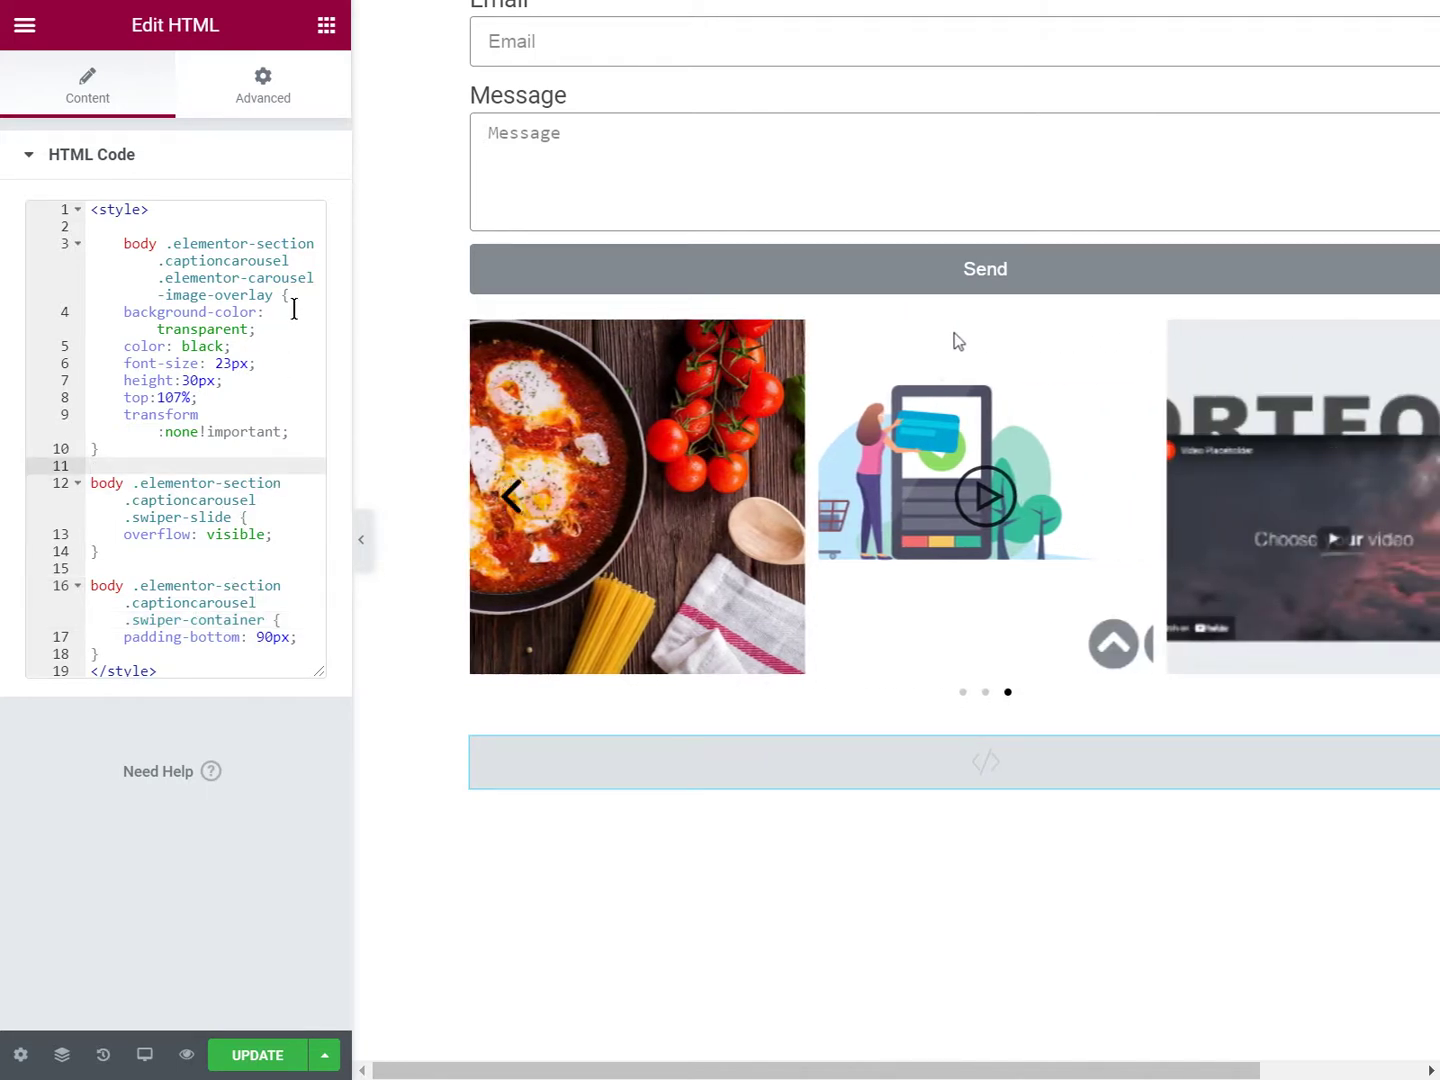
pyautogui.click(291, 260)
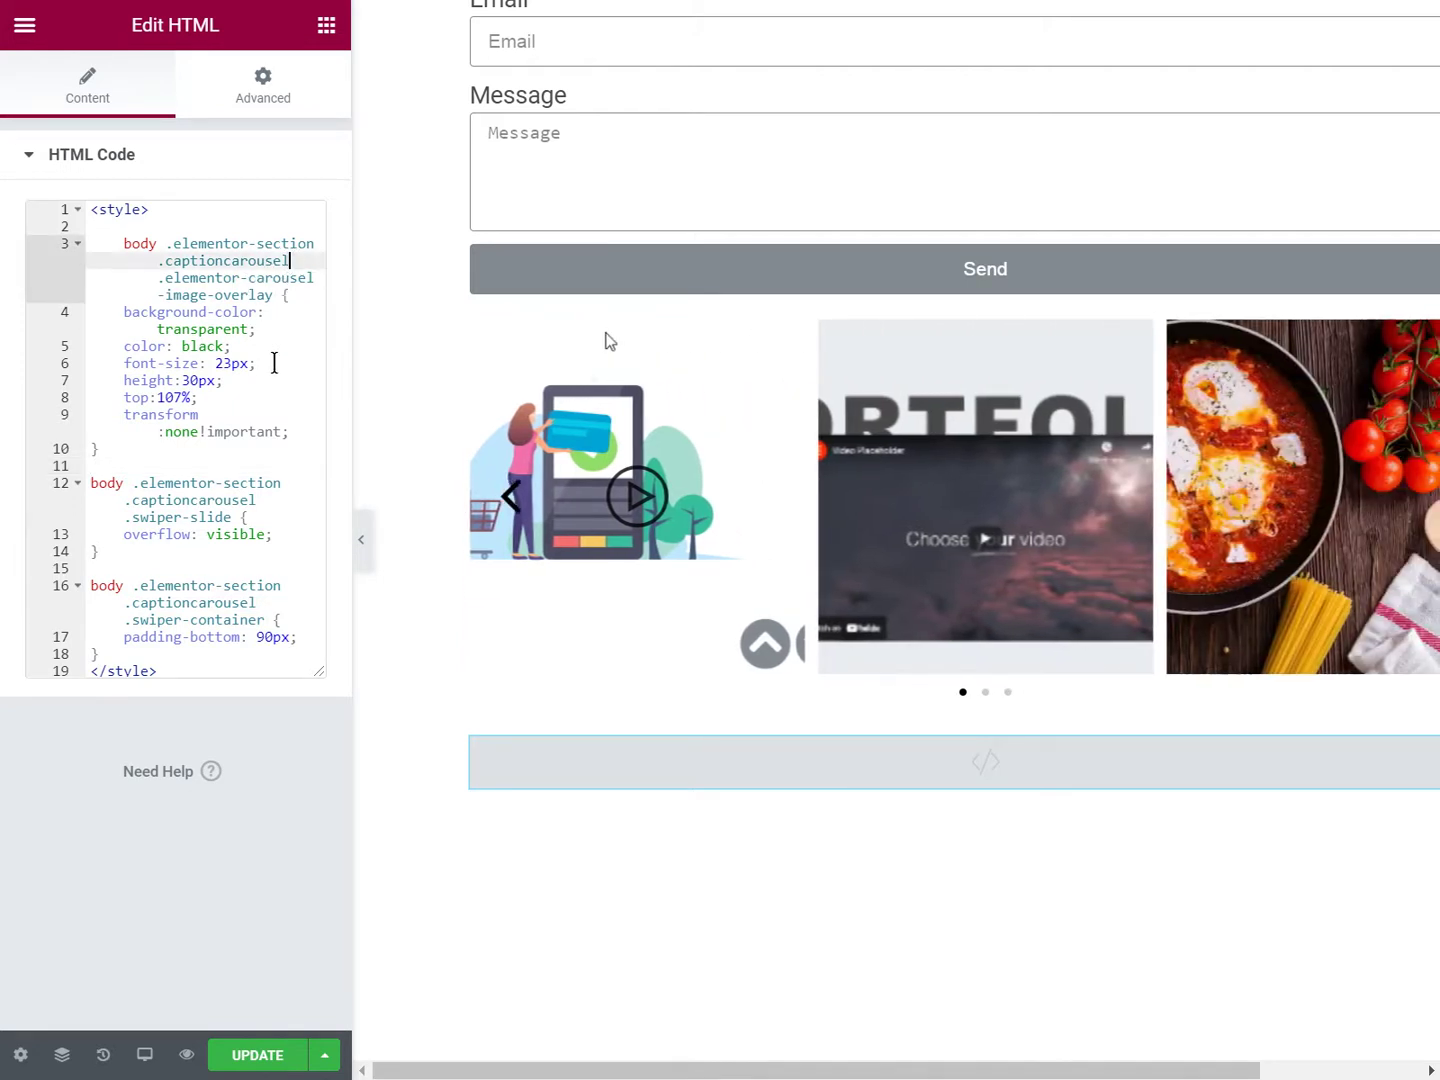
pyautogui.press('Right')
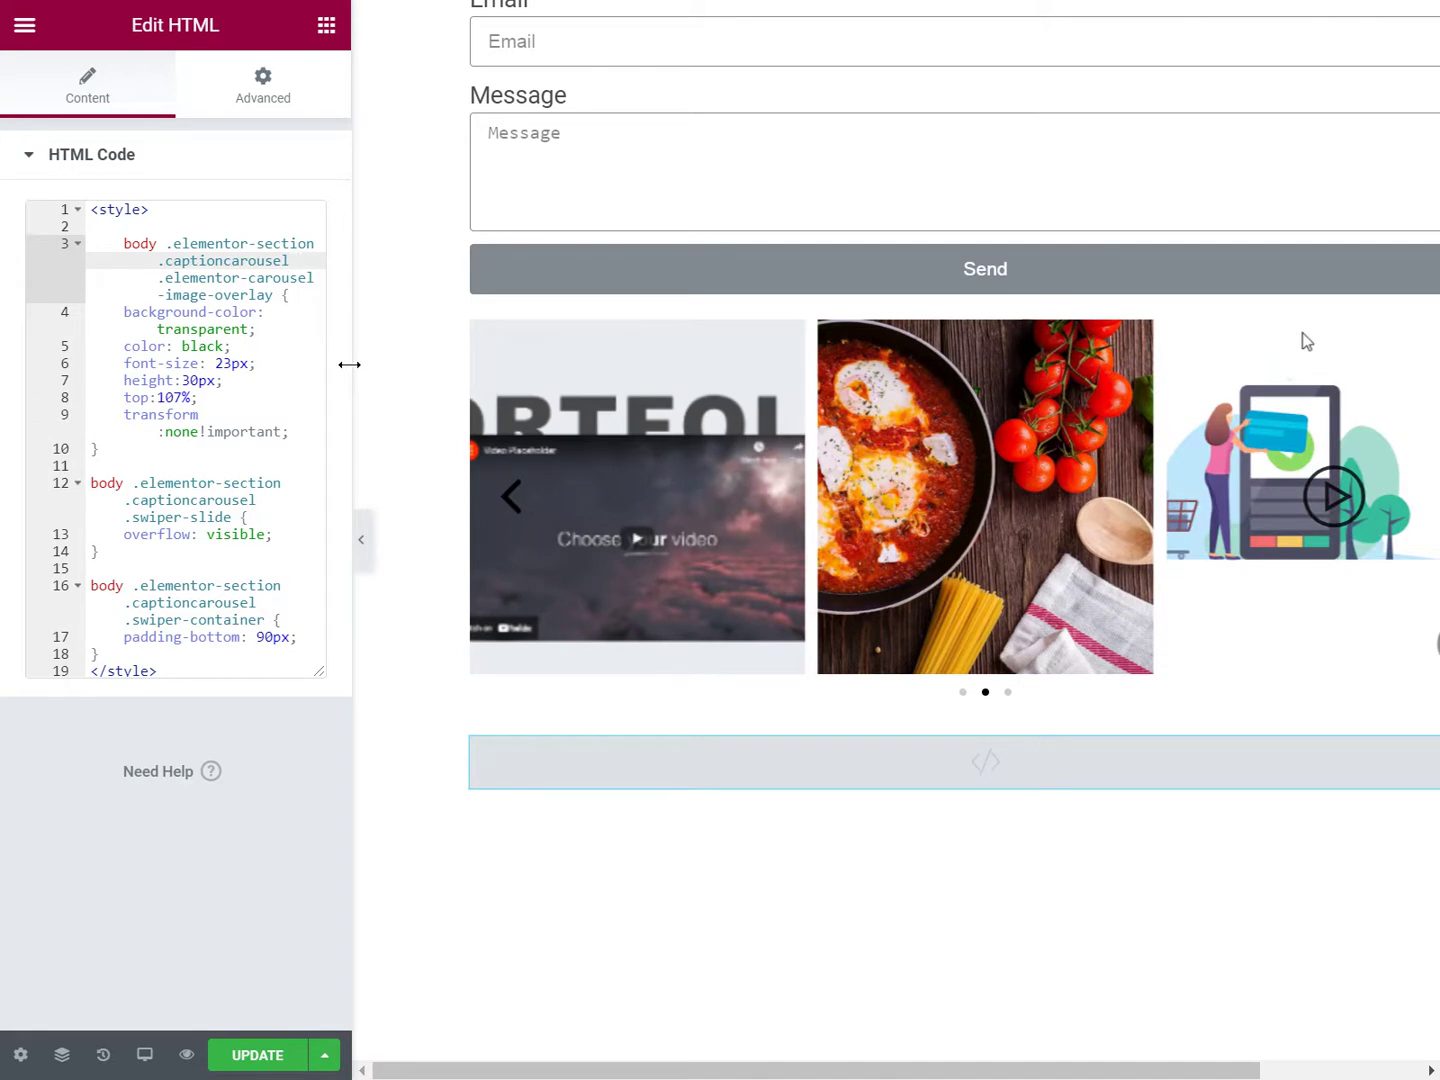
# Add a space before .captioncarousel in the swiper-slide and swiper-container selectors.
pyautogui.moveTo(349, 365); pyautogui.dragTo(599, 365)
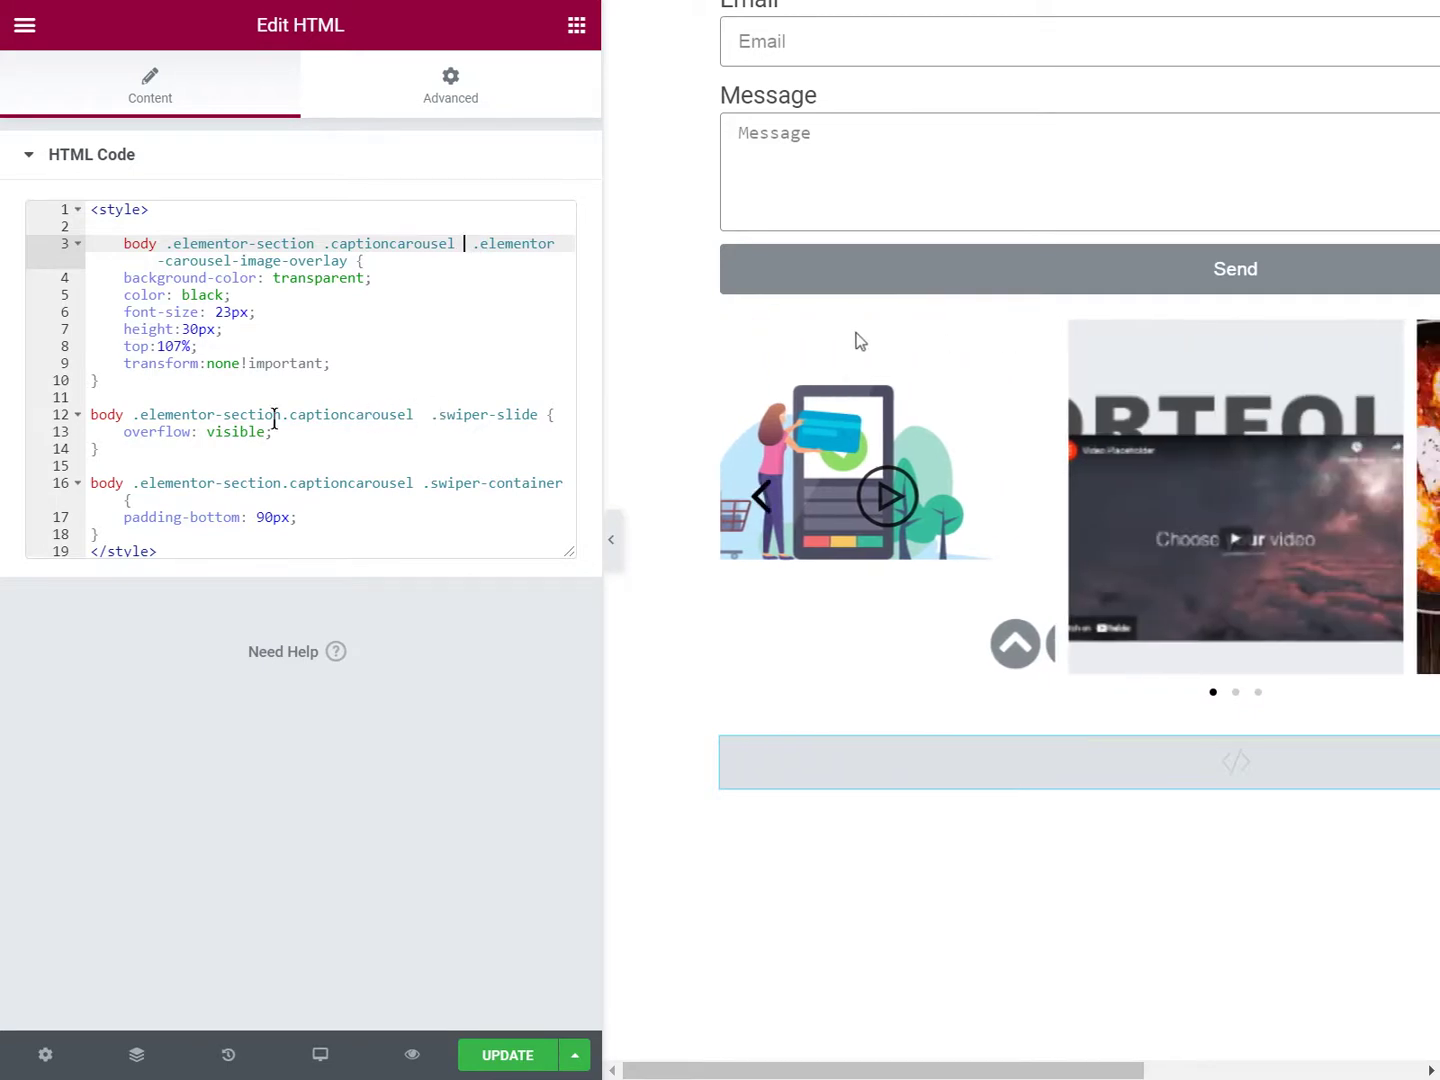
pyautogui.click(285, 416)
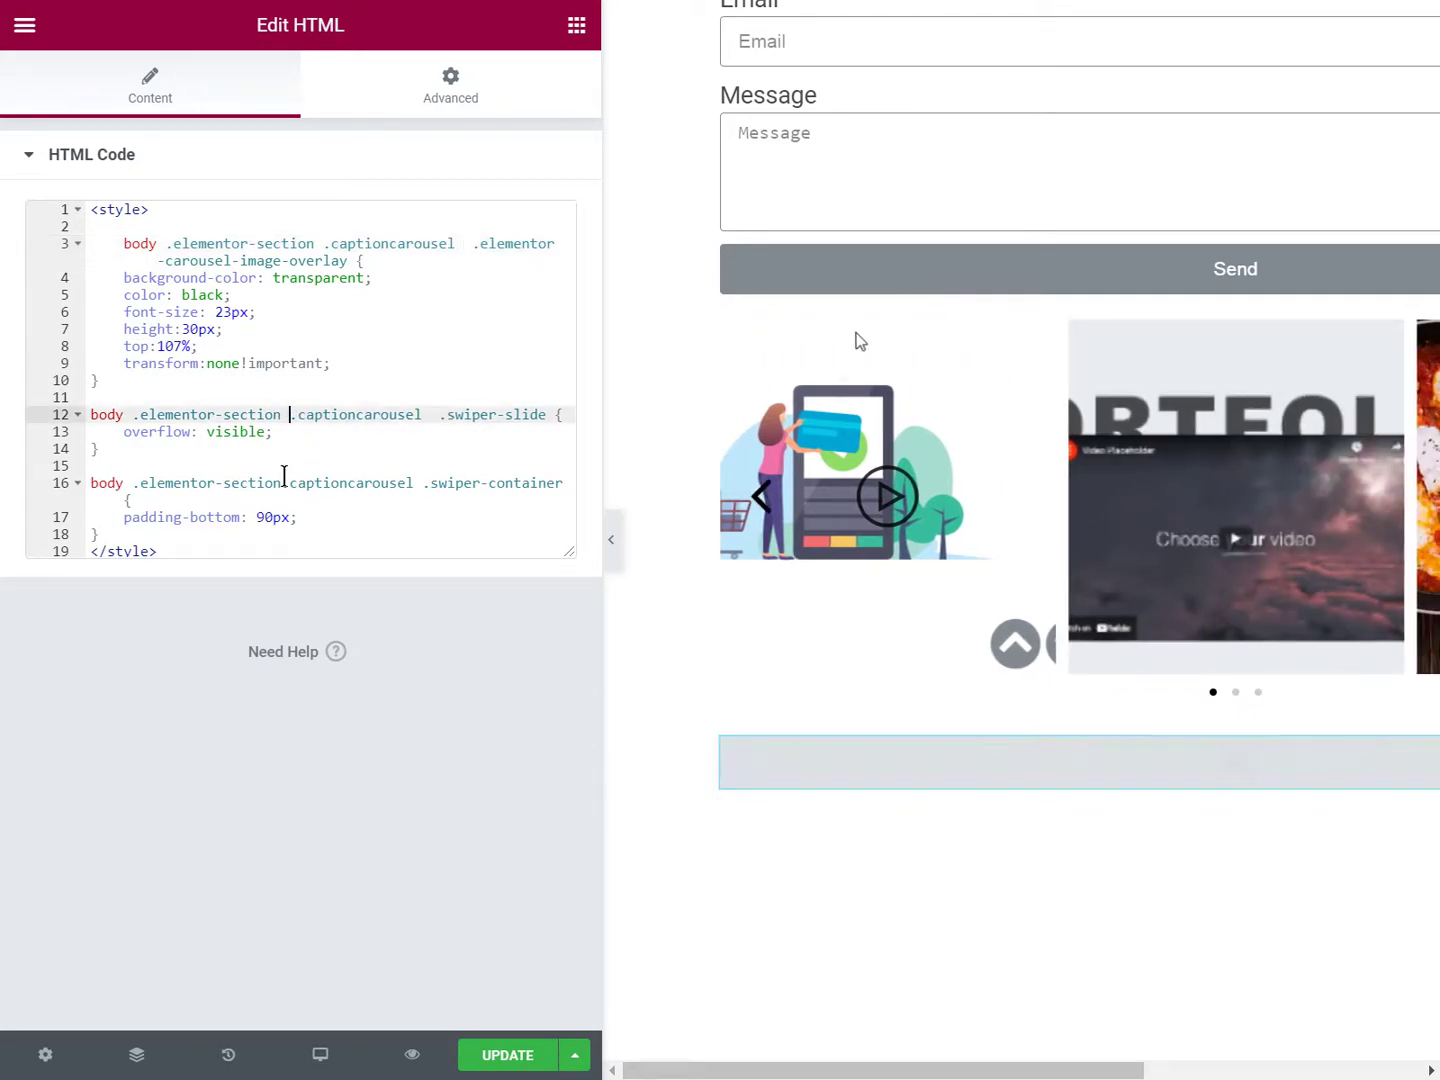
pyautogui.click(284, 482)
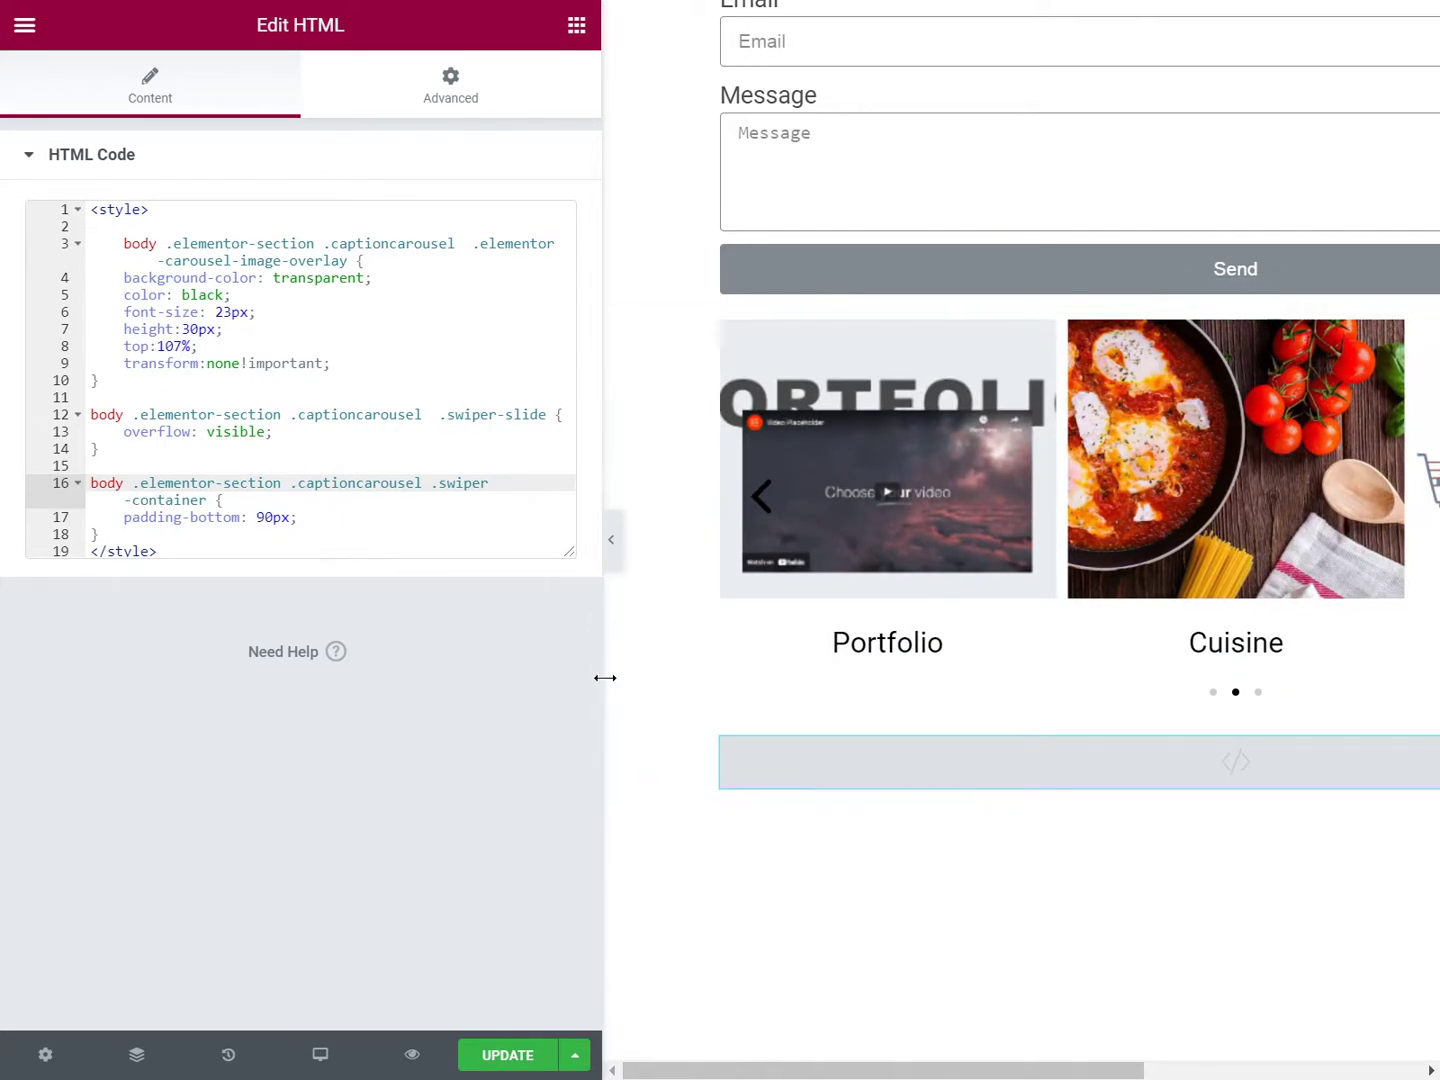
pyautogui.moveTo(605, 676); pyautogui.dragTo(415, 697)
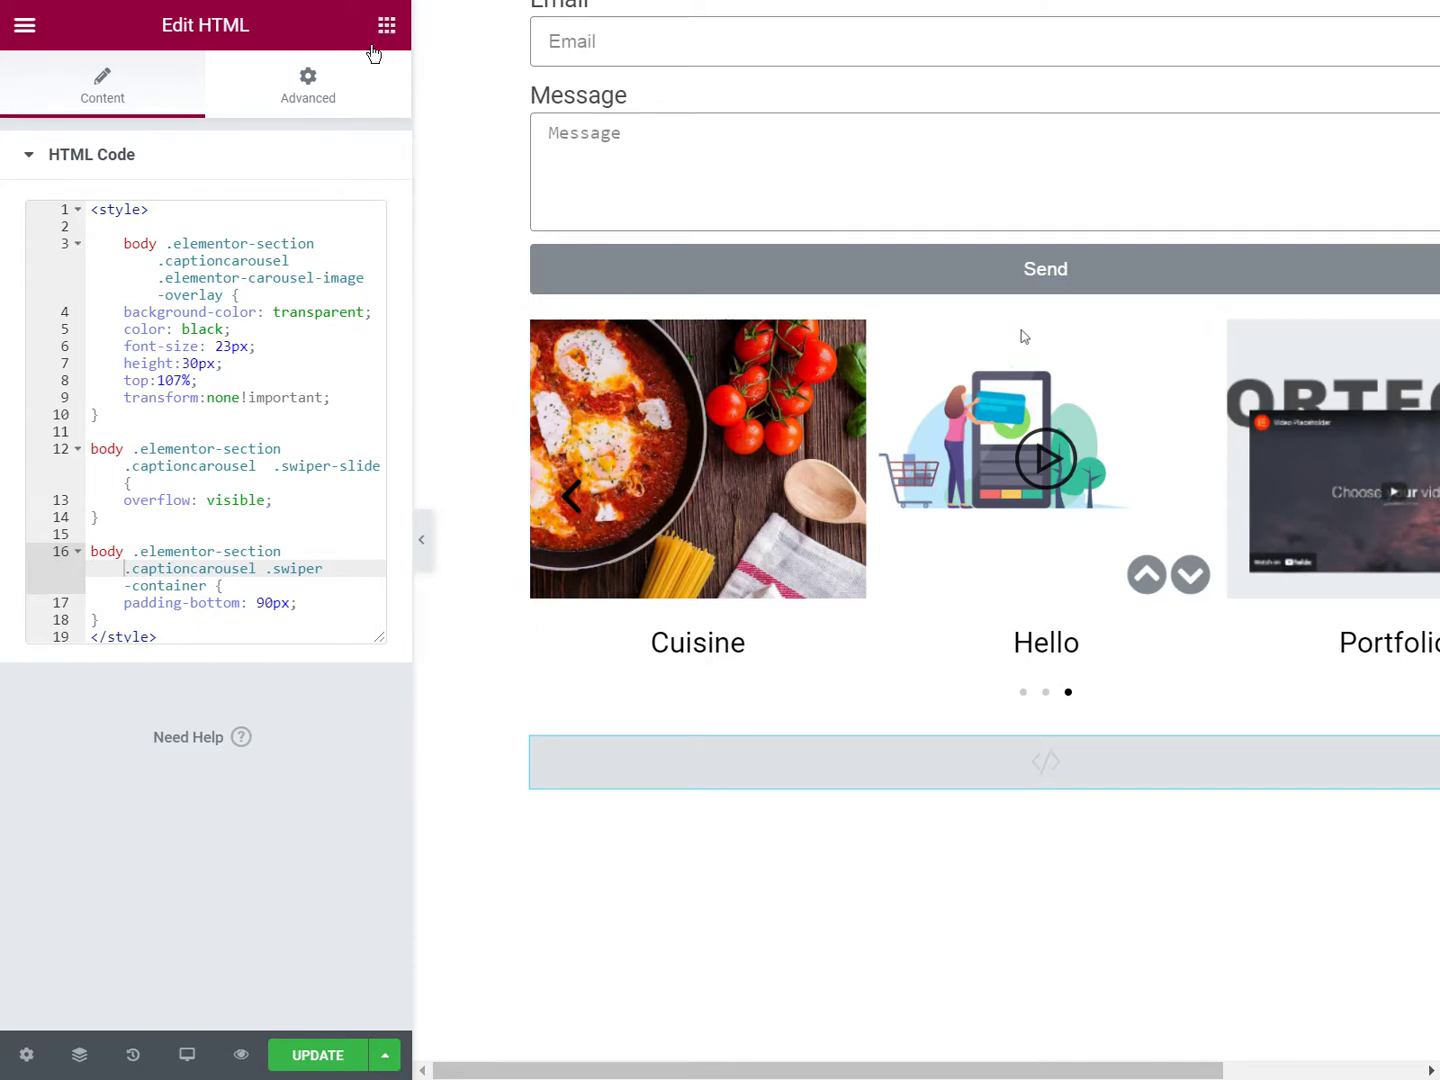
pyautogui.moveTo(373, 51); pyautogui.dragTo(379, 87)
# Duplicate the Media Carousel and delete the captioncarousel class from the copy's Advanced settings.
pyautogui.rightClick(671, 448)
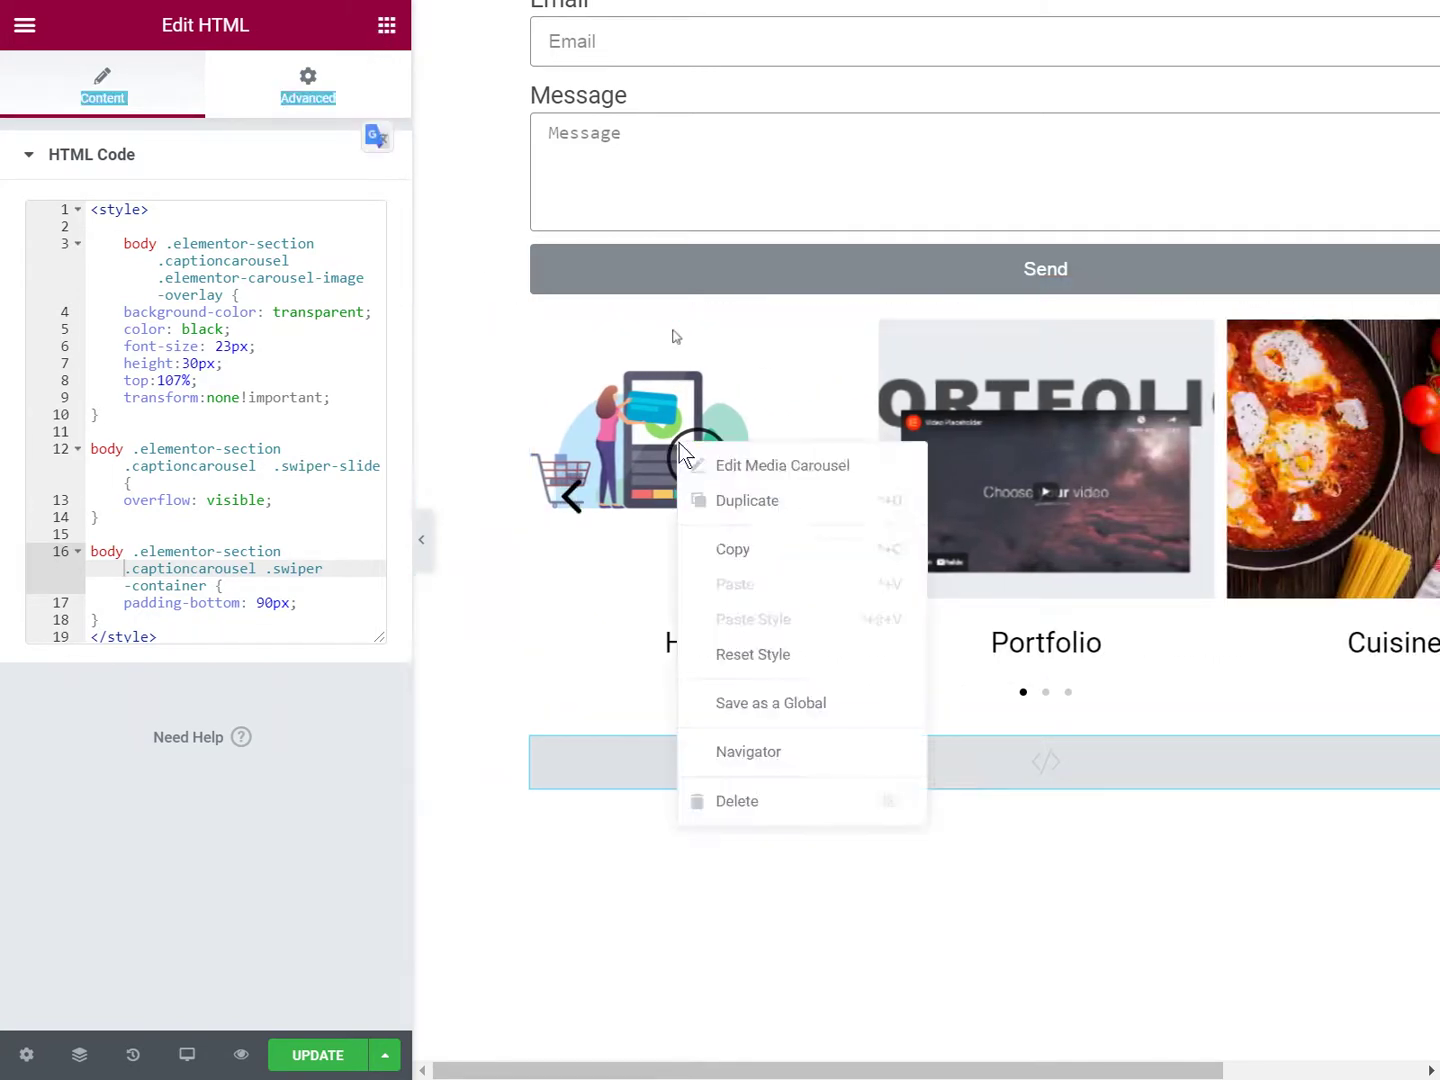
pyautogui.click(760, 515)
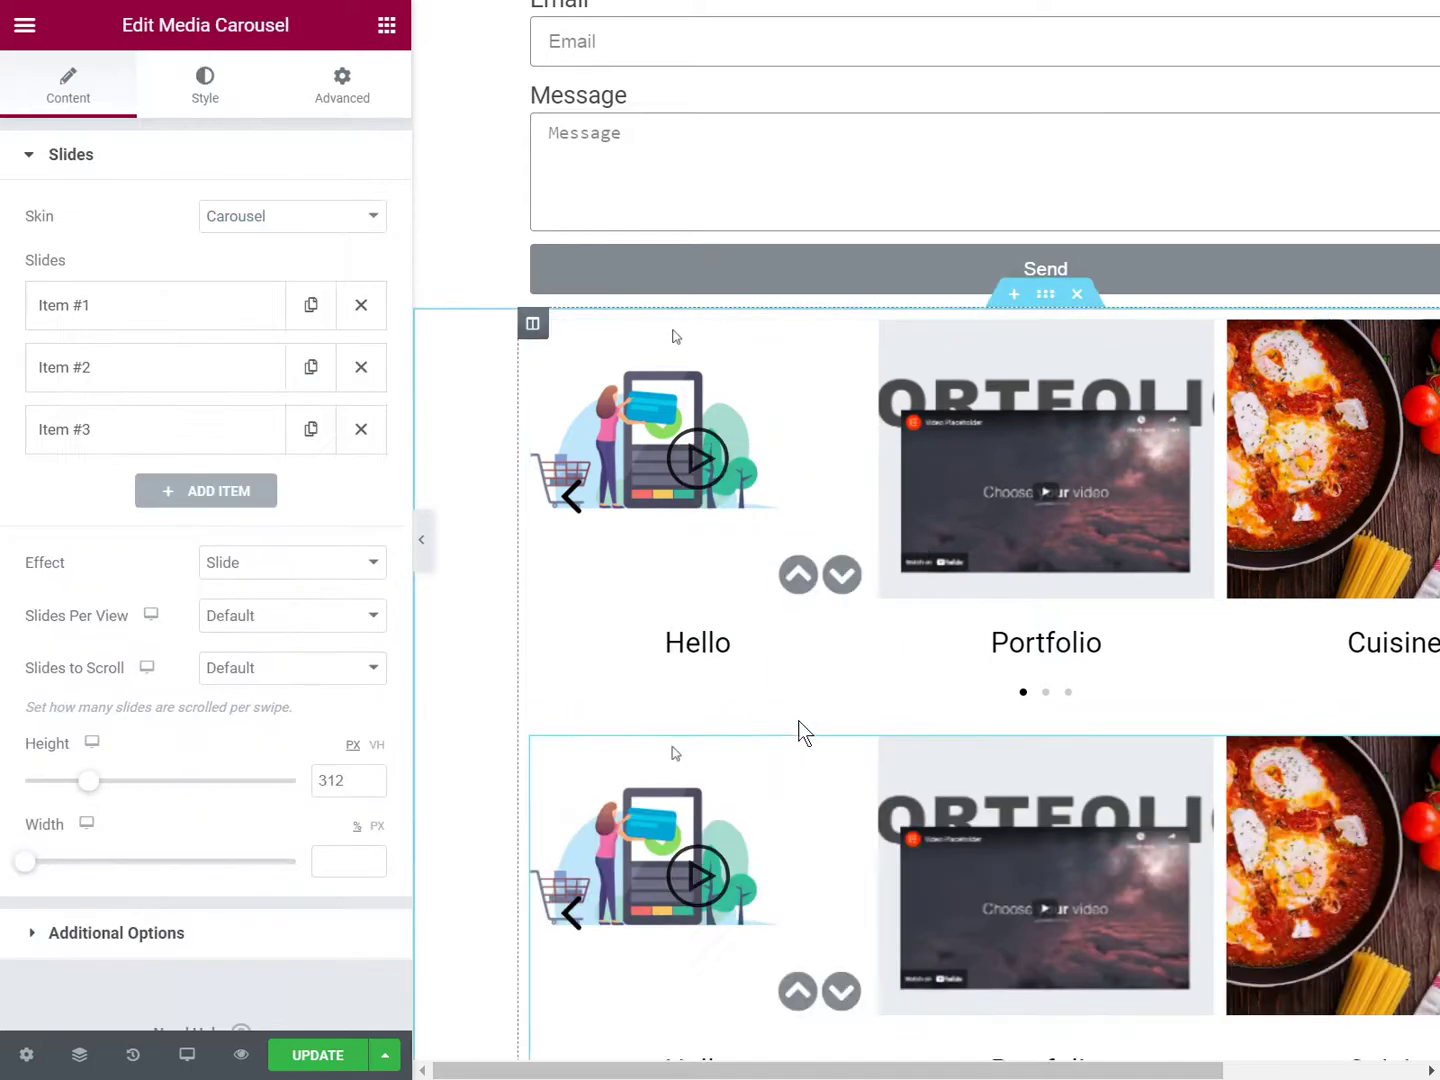
pyautogui.click(344, 97)
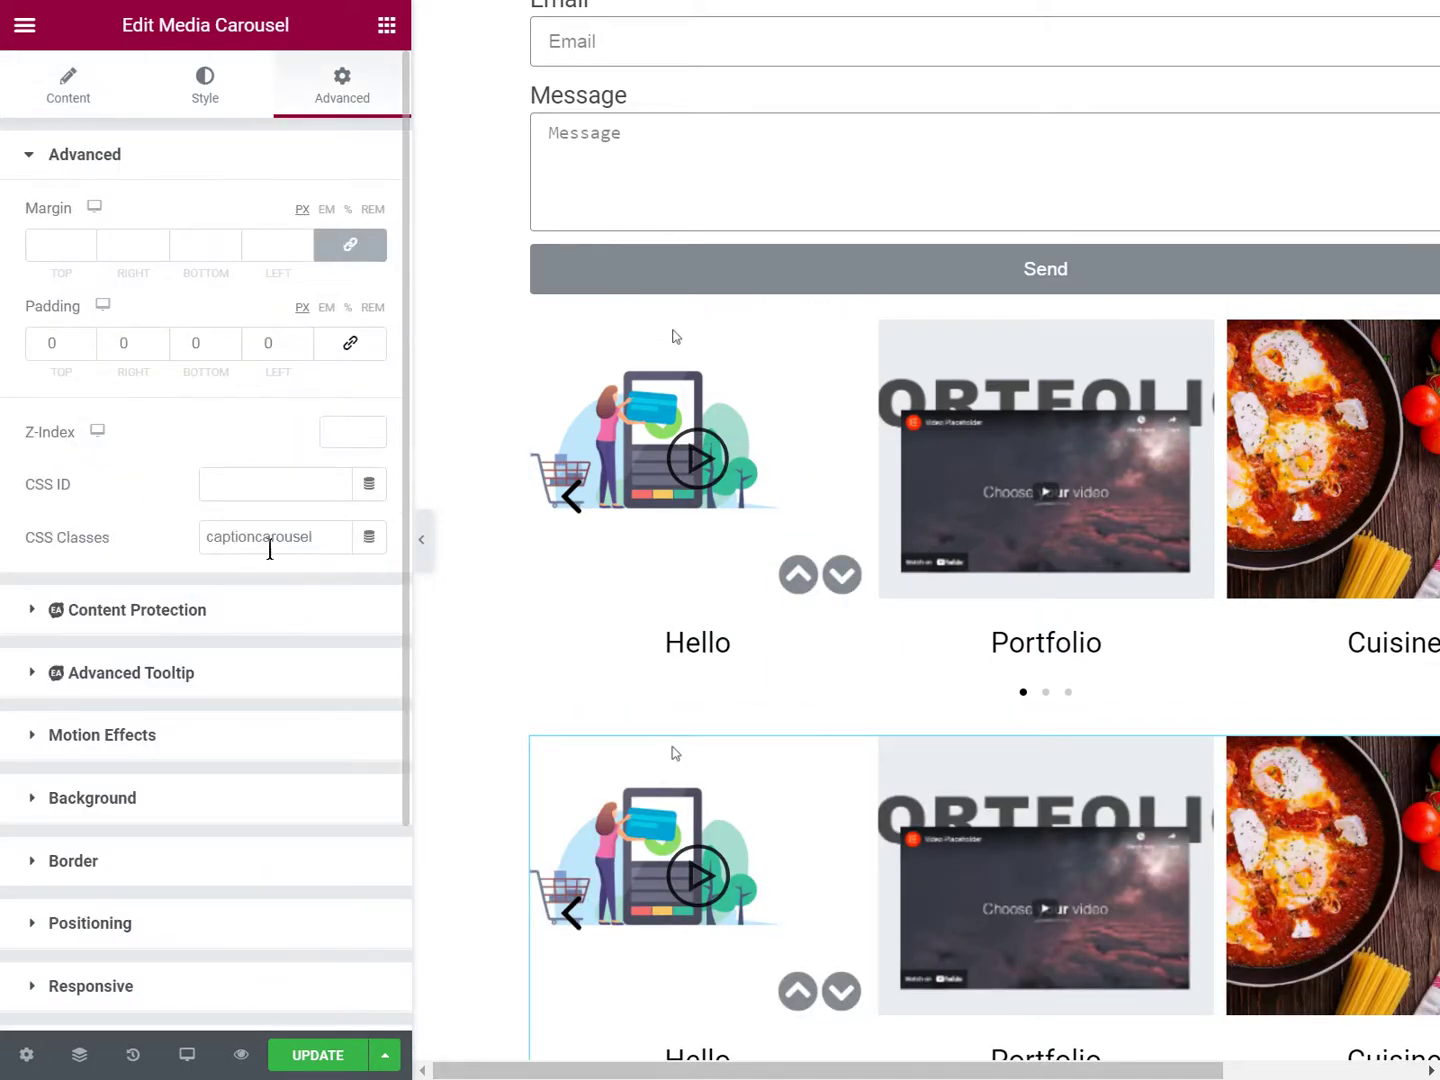
pyautogui.doubleClick(264, 532)
pyautogui.press('BackSpace')
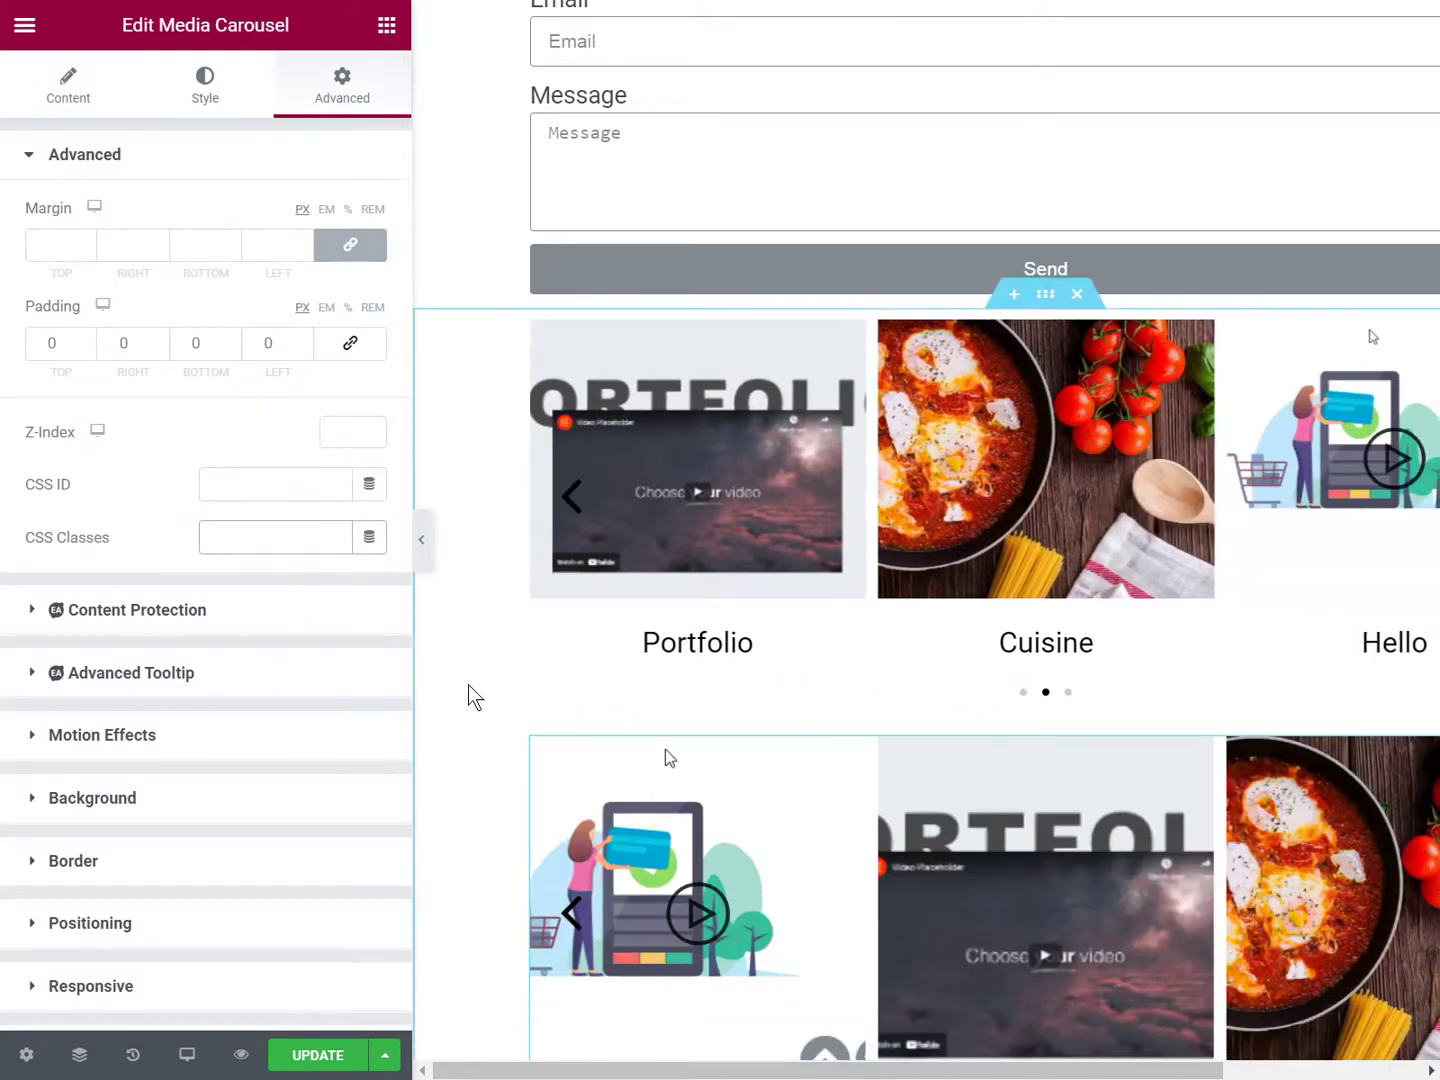
pyautogui.scroll(-2, 465, 699)
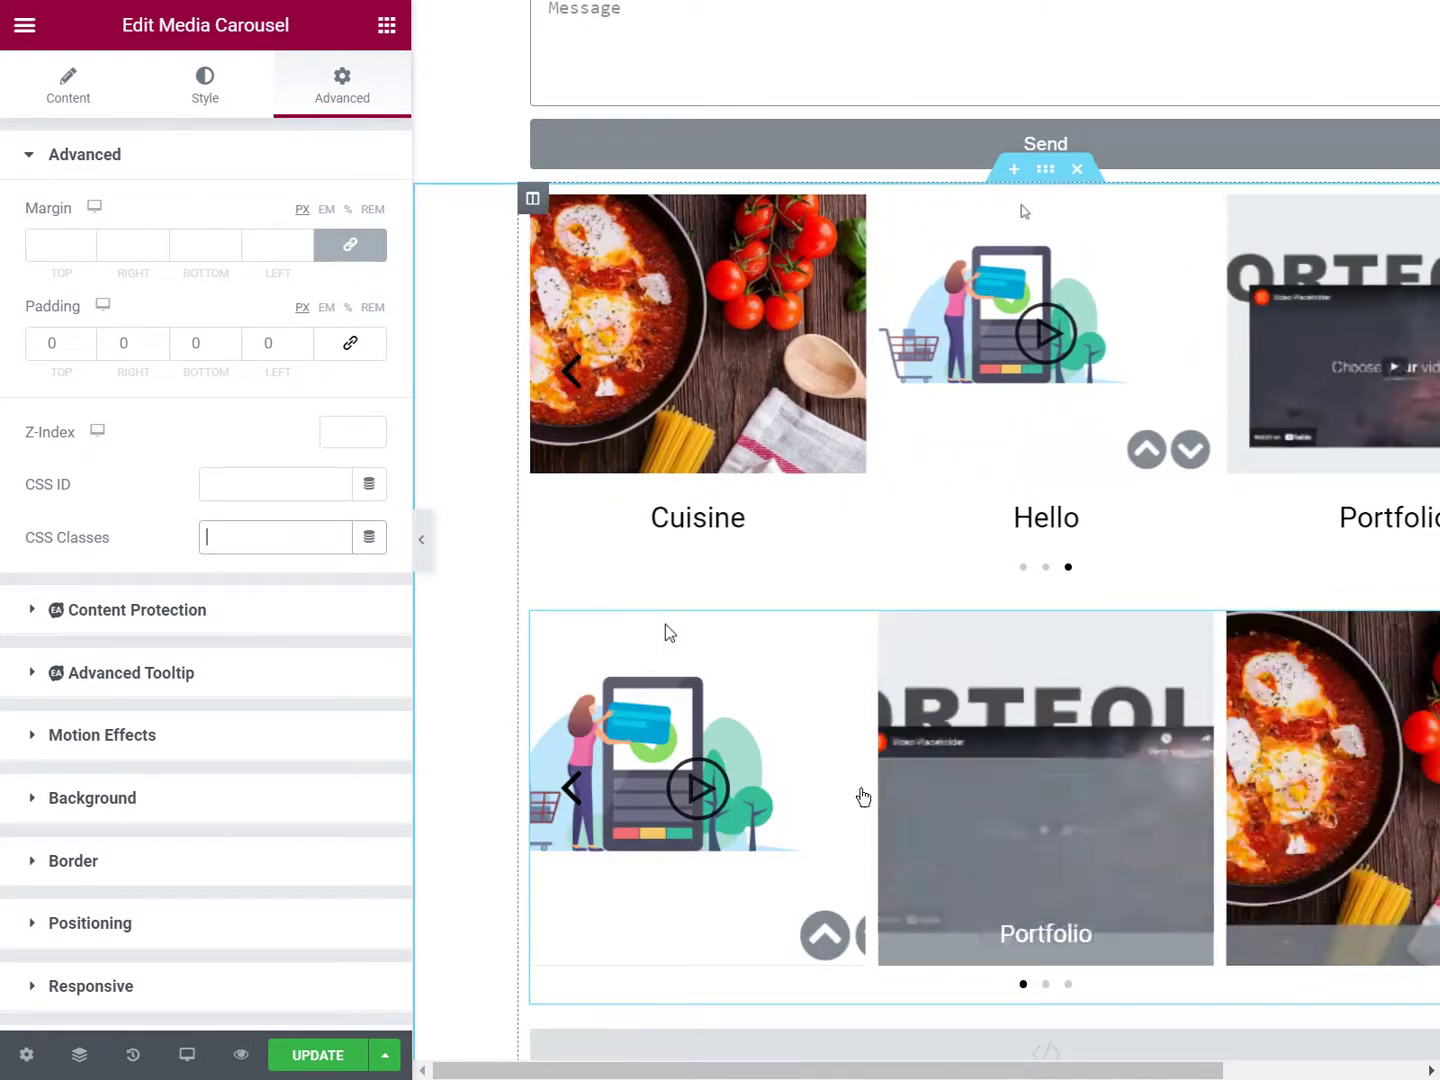
pyautogui.hotkey('ctrl', 'z')
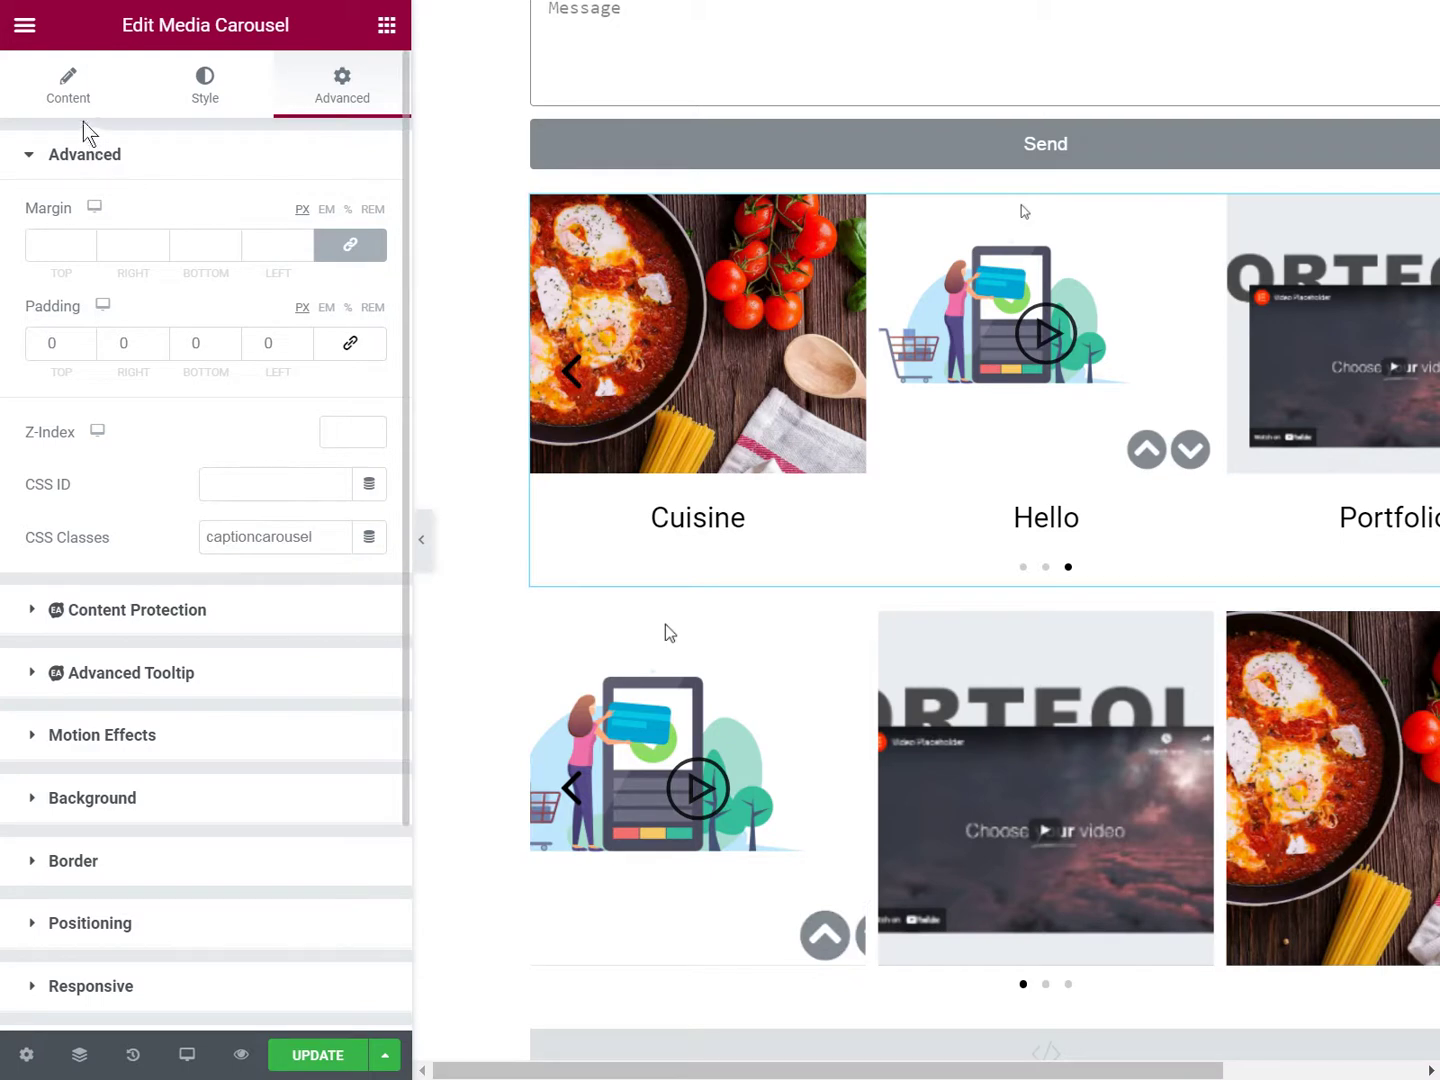
pyautogui.click(67, 86)
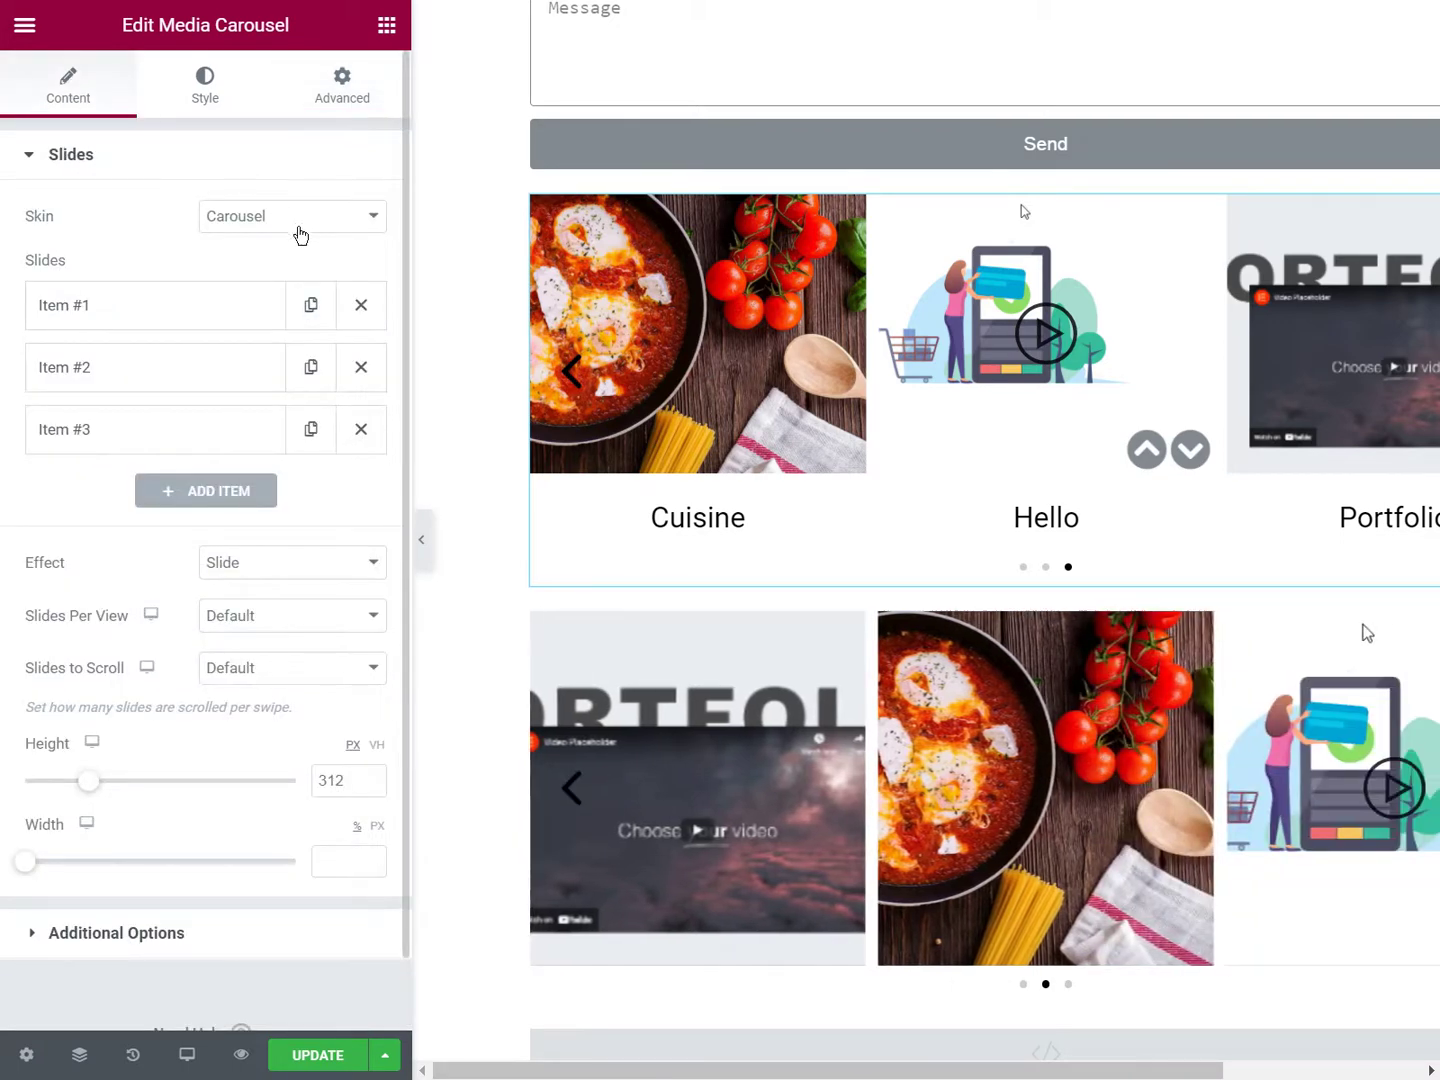
pyautogui.click(299, 229)
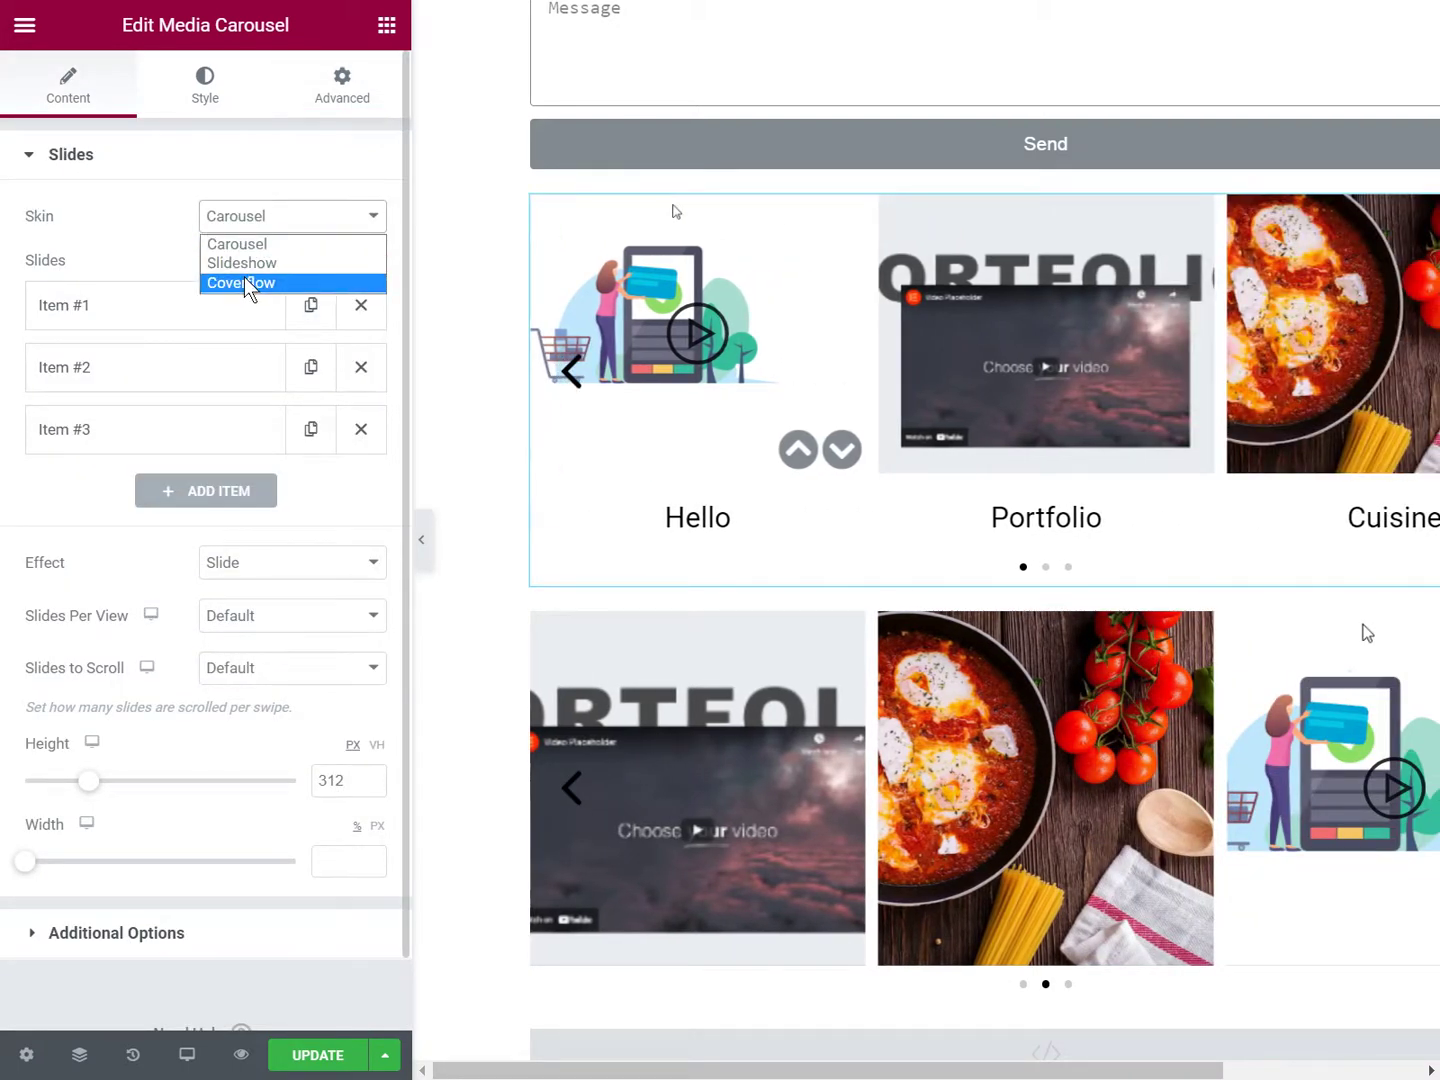
pyautogui.click(246, 280)
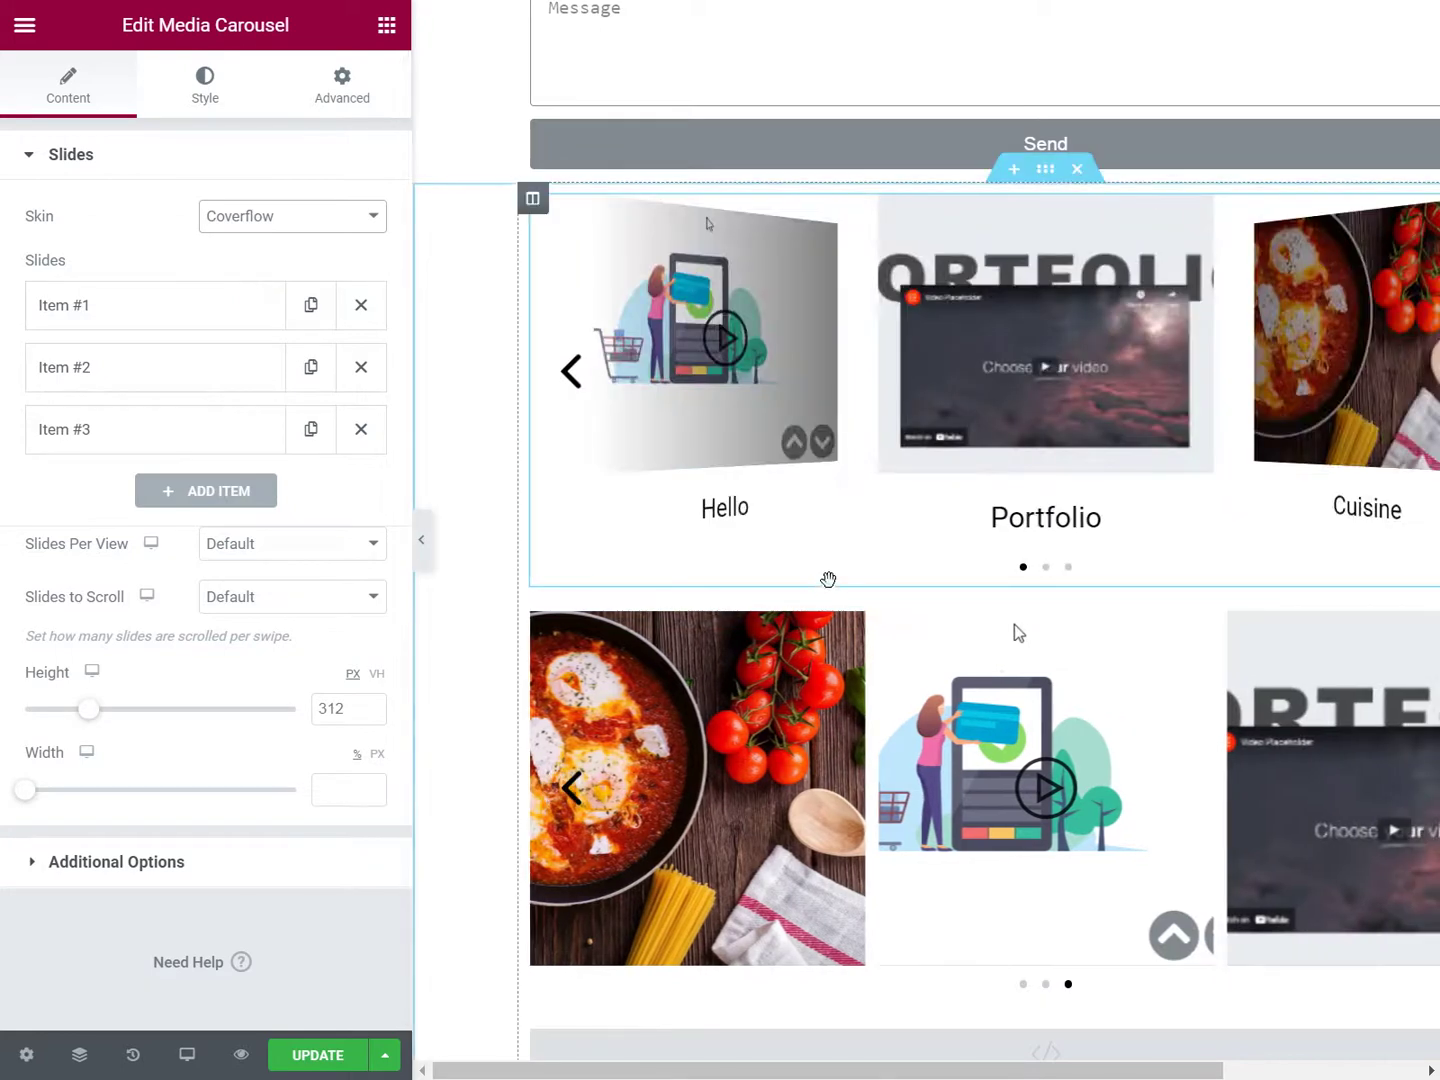
pyautogui.hscroll(2, 886, 646)
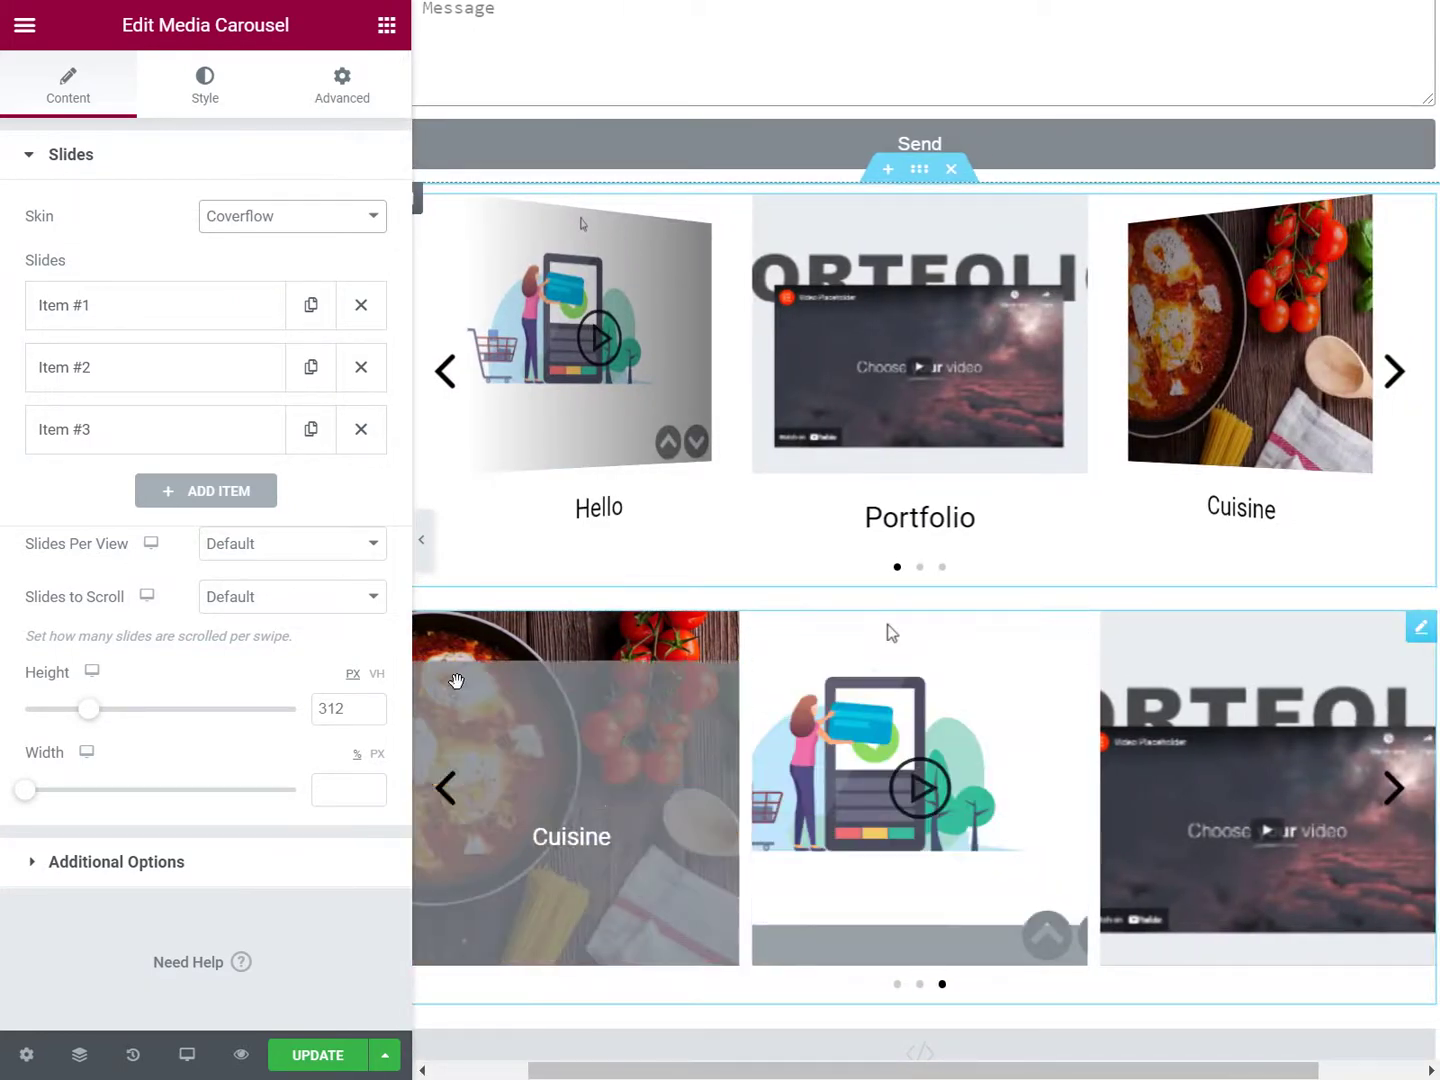
pyautogui.moveTo(418, 667); pyautogui.dragTo(337, 667)
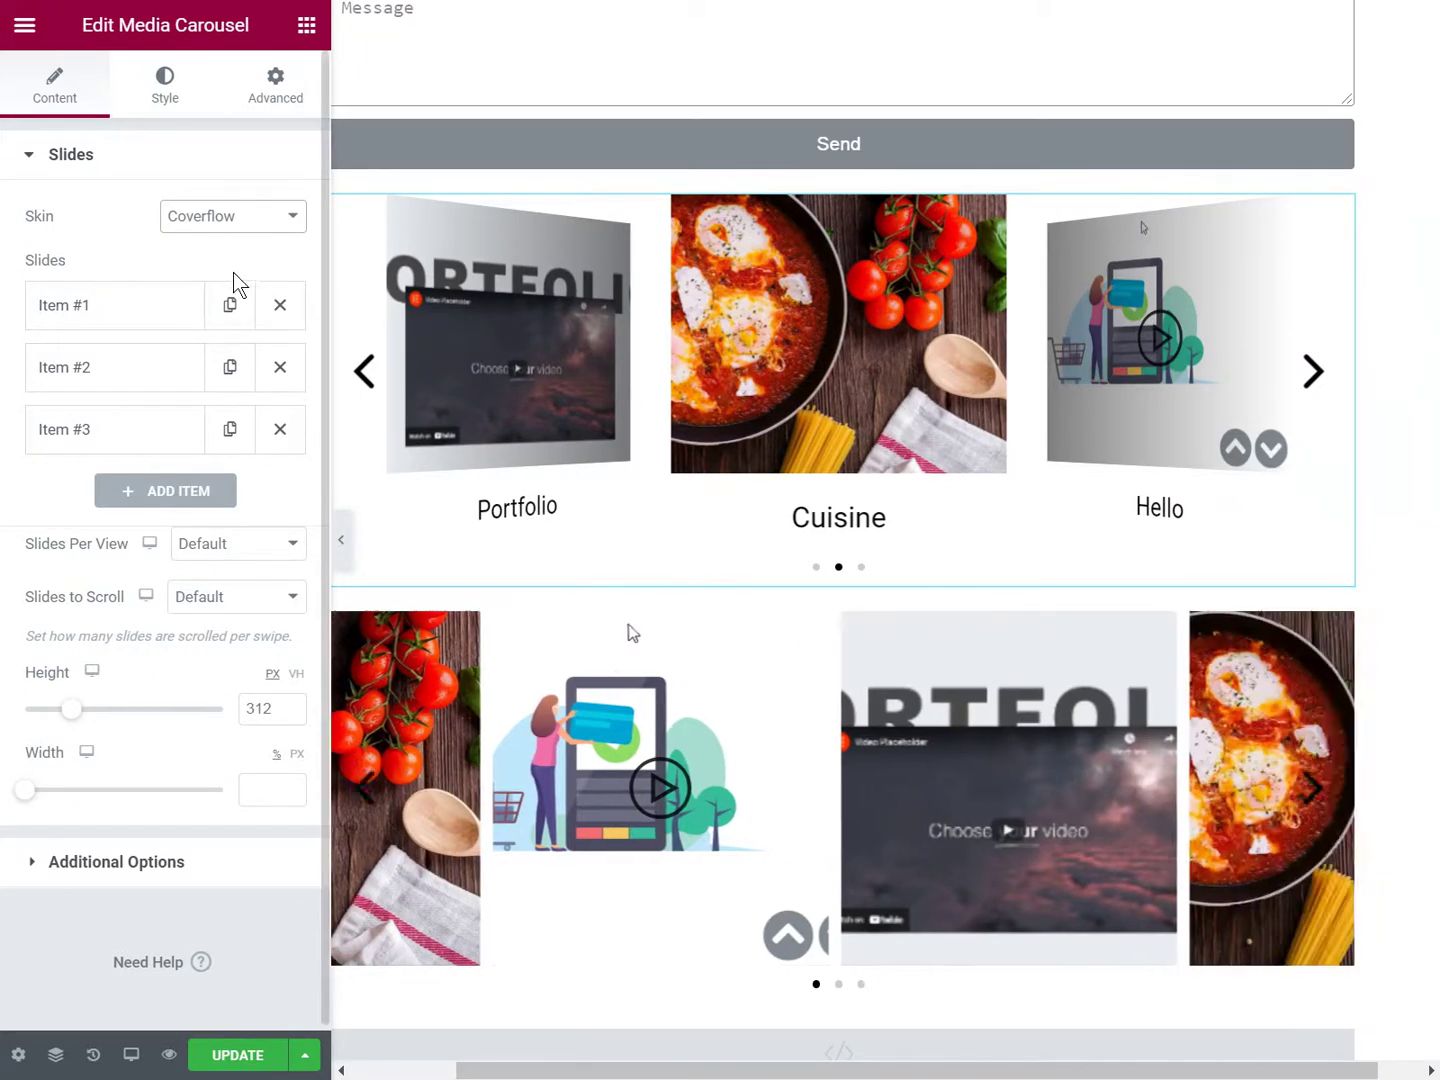
pyautogui.click(226, 223)
pyautogui.click(227, 245)
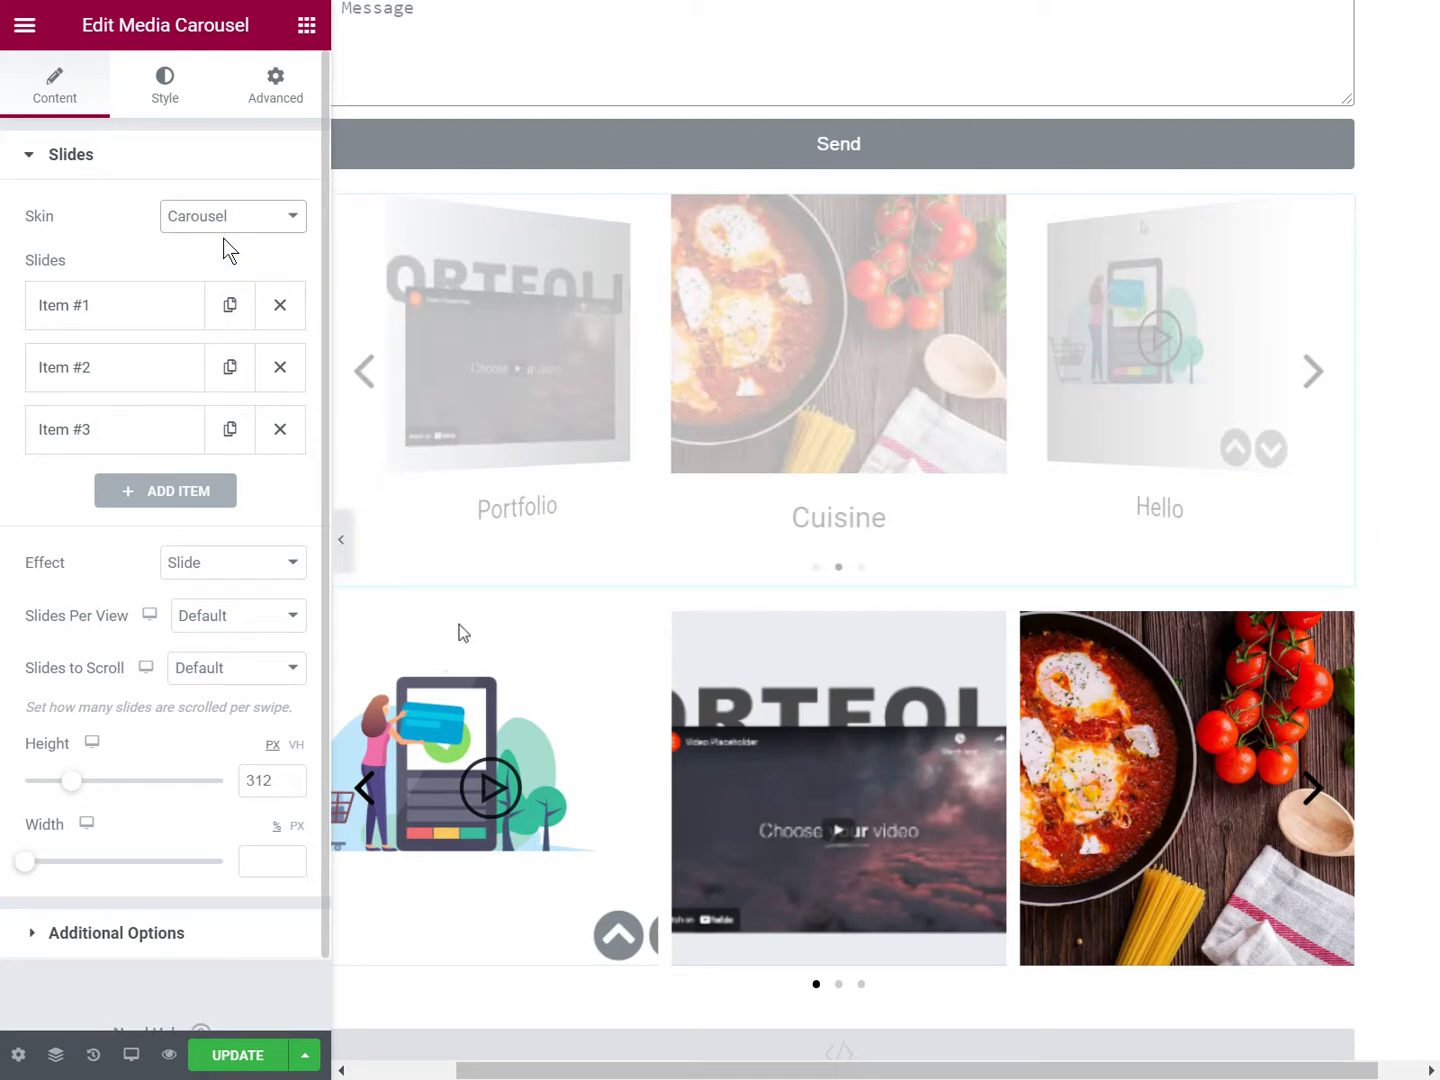